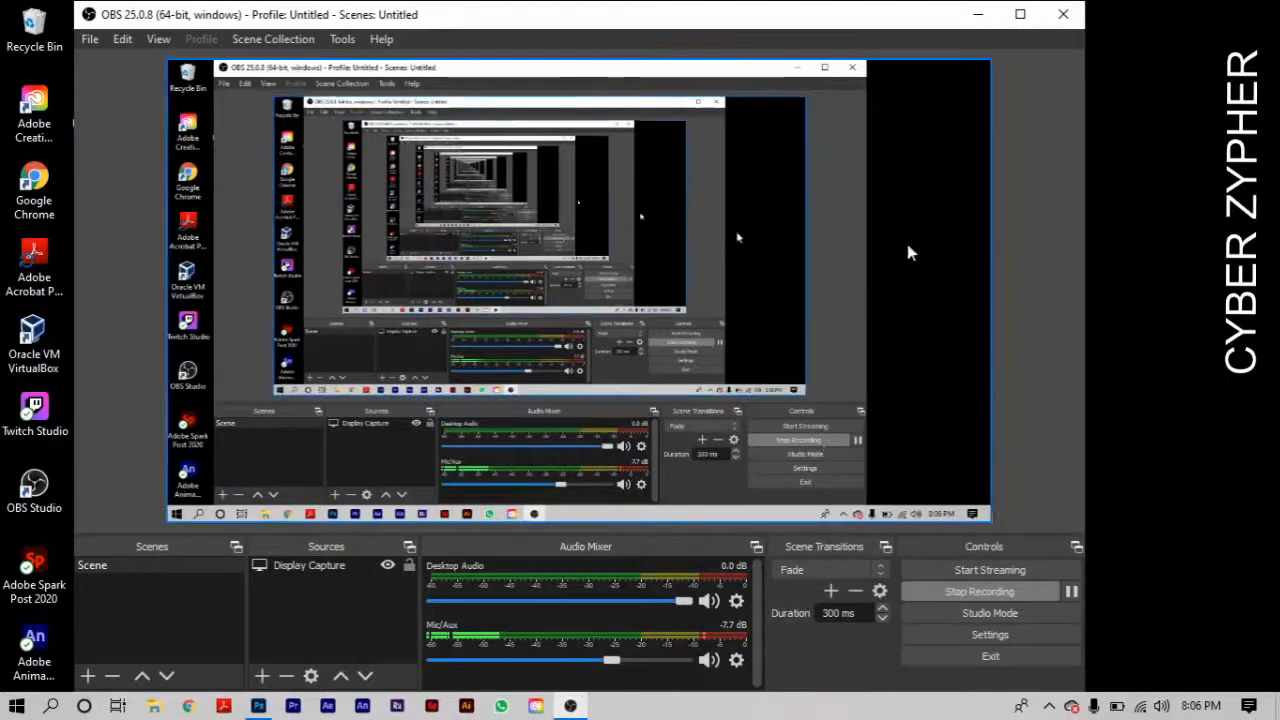
# - Minimize the recording software and switch to Photoshop
pyautogui.click(978, 14)
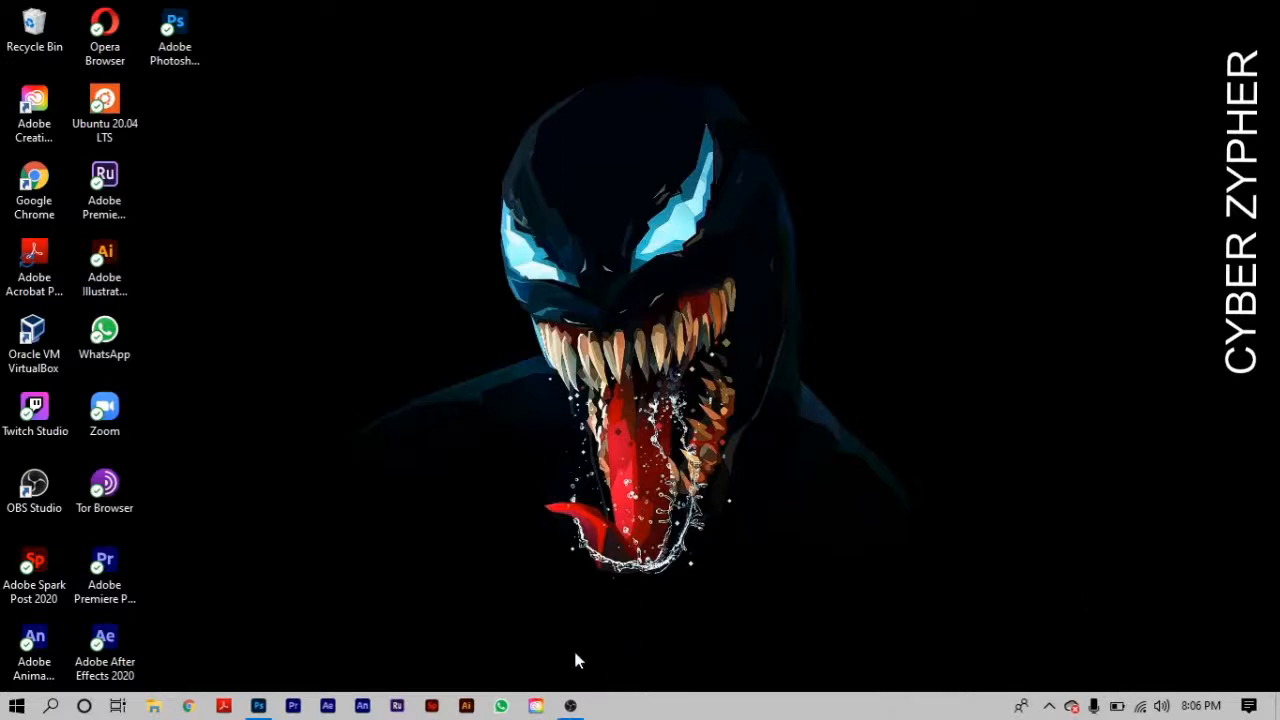
pyautogui.click(260, 706)
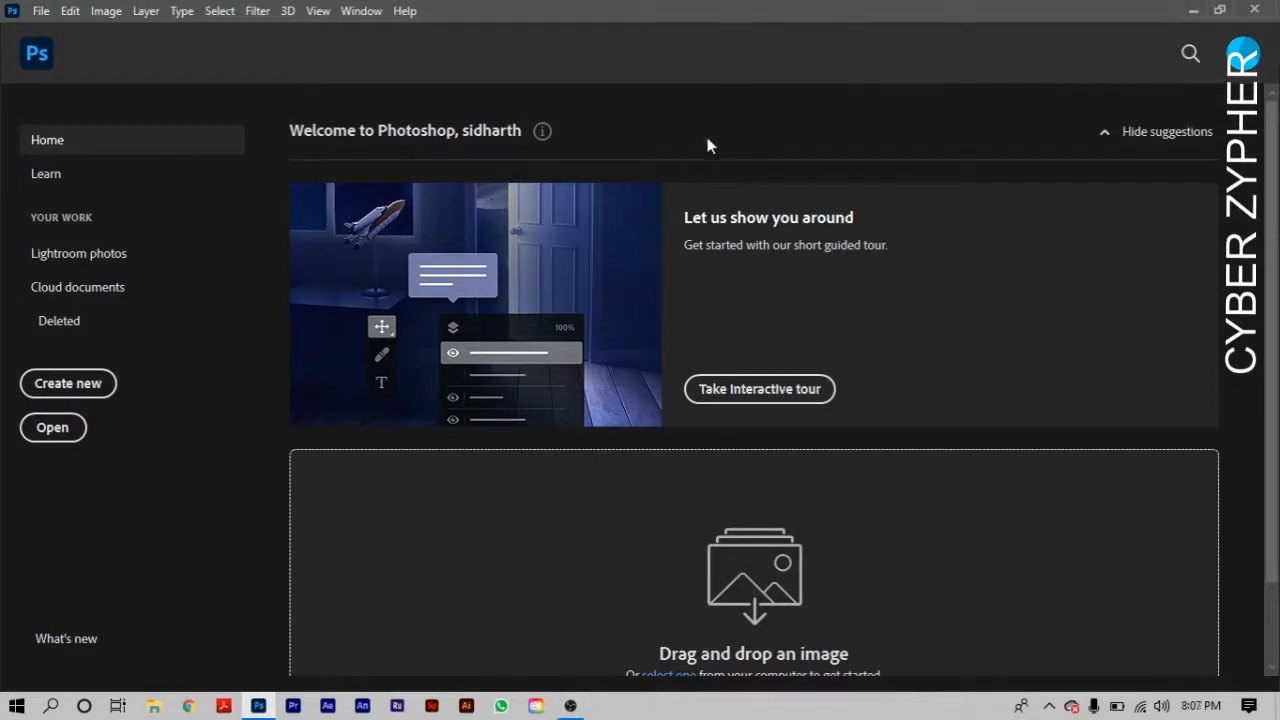
pyautogui.click(68, 385)
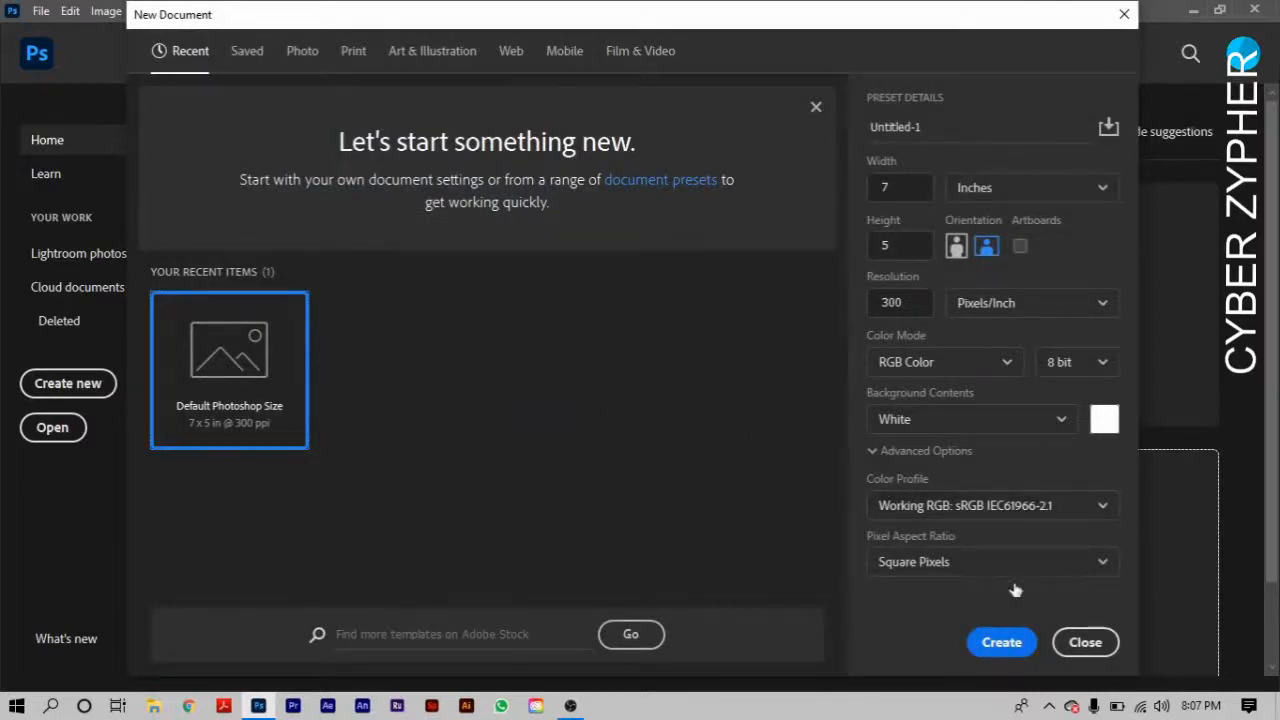
pyautogui.click(1085, 642)
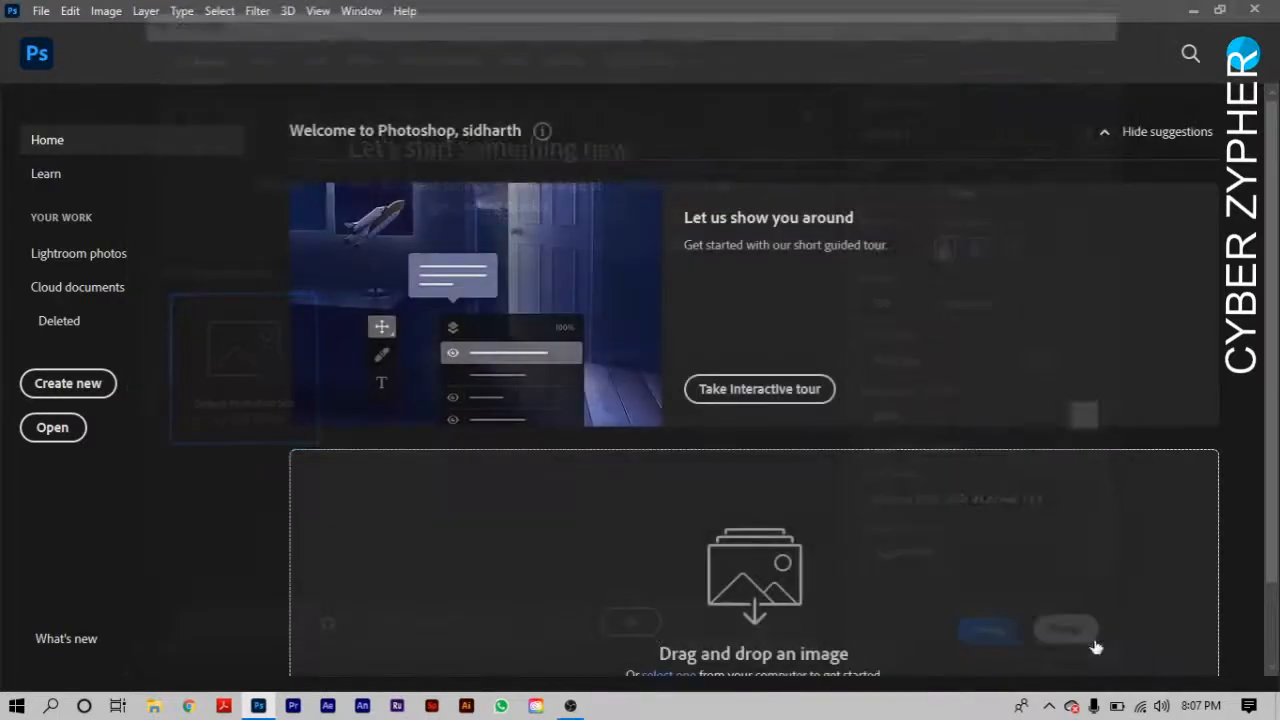
pyautogui.click(58, 432)
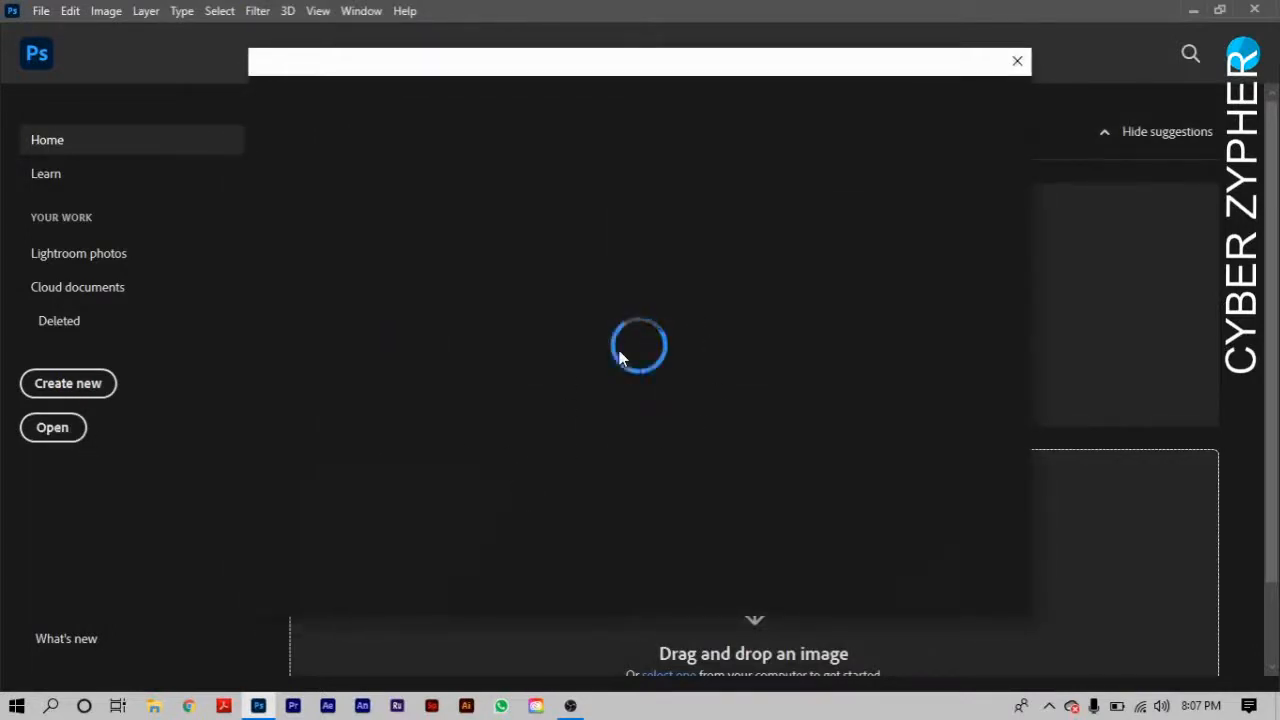
pyautogui.click(1017, 62)
# - Open the mountains JPG from the Downloads folder in Photoshop
pyautogui.scroll(-1, 798, 160)
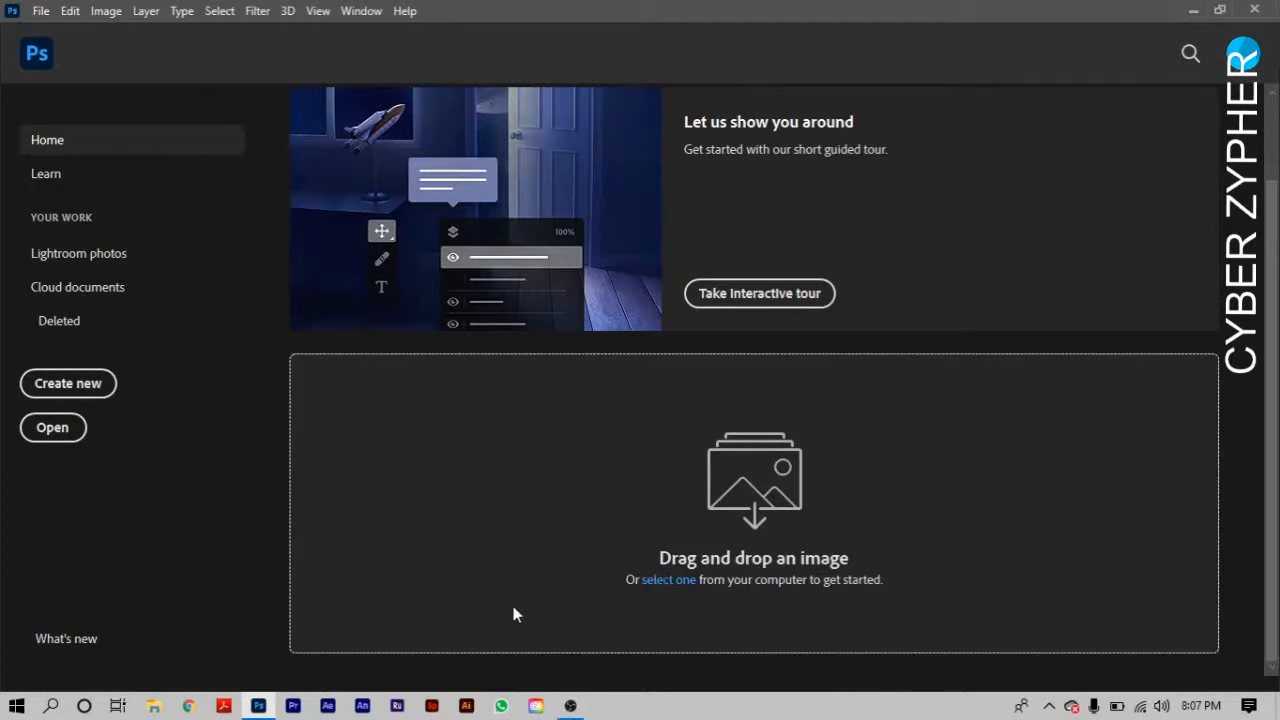
pyautogui.click(153, 708)
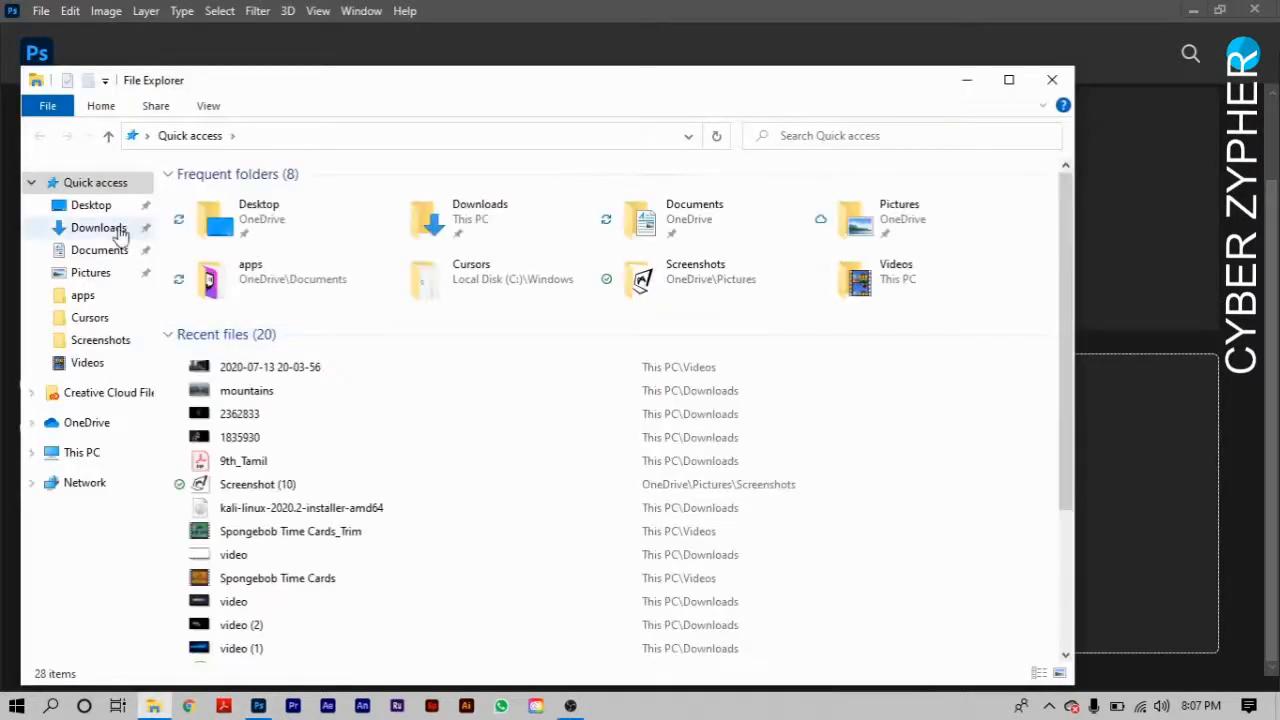
pyautogui.click(99, 228)
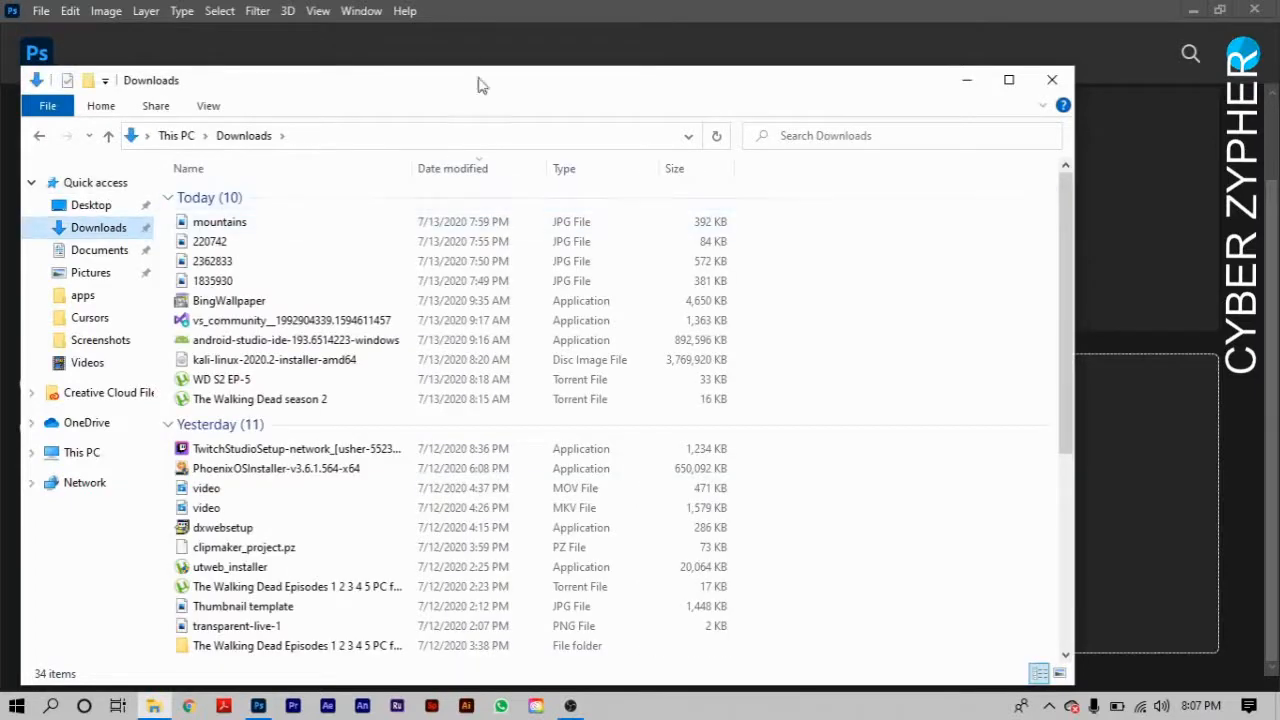
pyautogui.moveTo(483, 94); pyautogui.dragTo(393, 490)
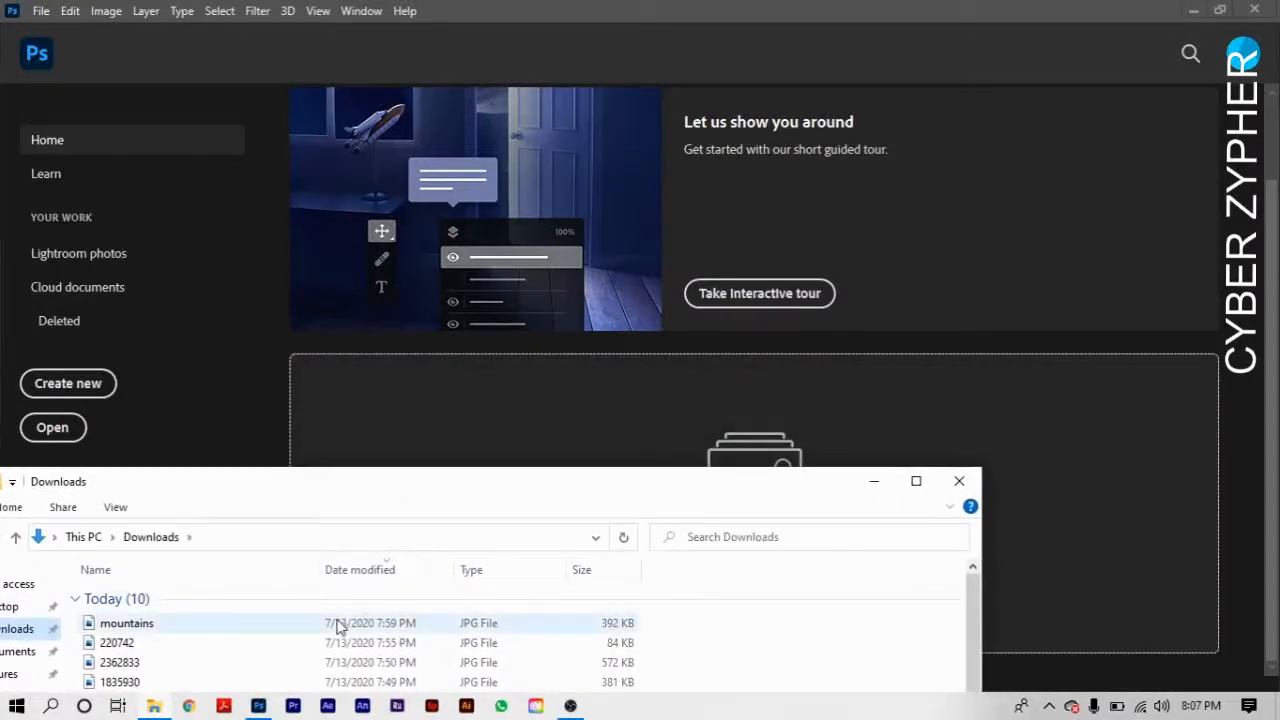
pyautogui.moveTo(340, 625); pyautogui.dragTo(672, 430)
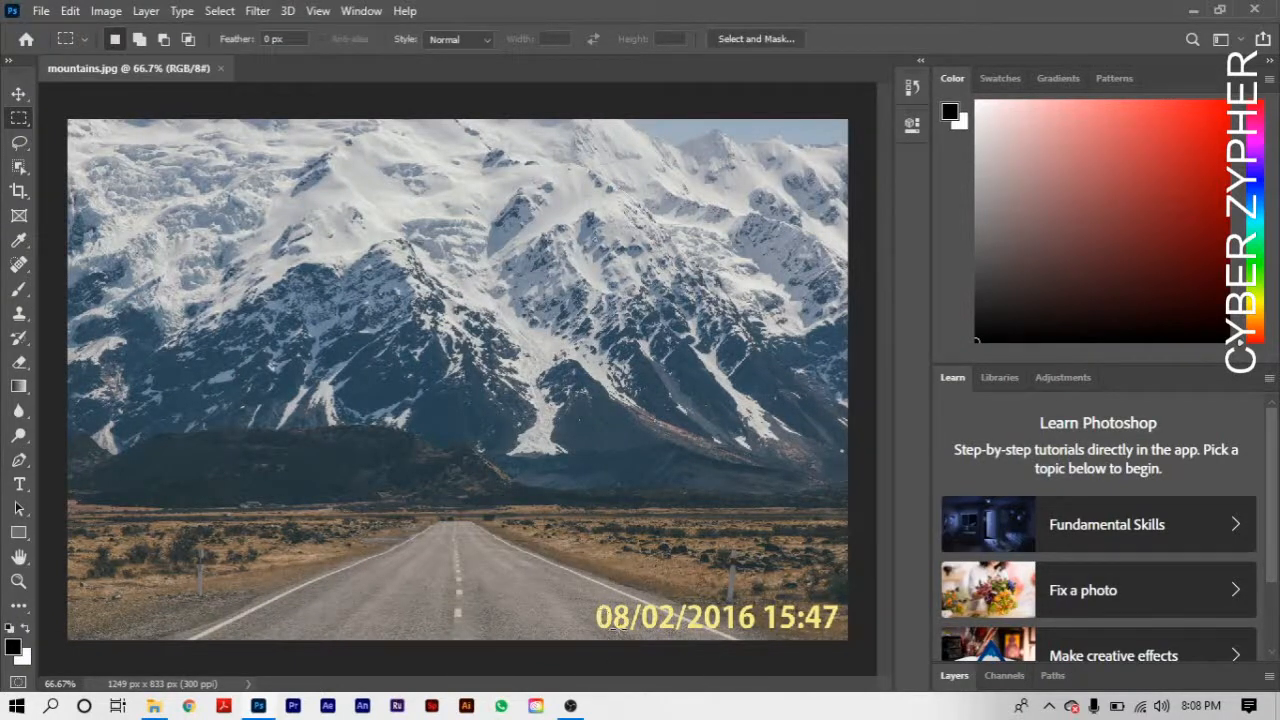
# - Examine the yellow date stamp on the road photo up close, then view the whole photo again
pyautogui.click(18, 580)
pyautogui.moveTo(580, 573); pyautogui.dragTo(840, 643)
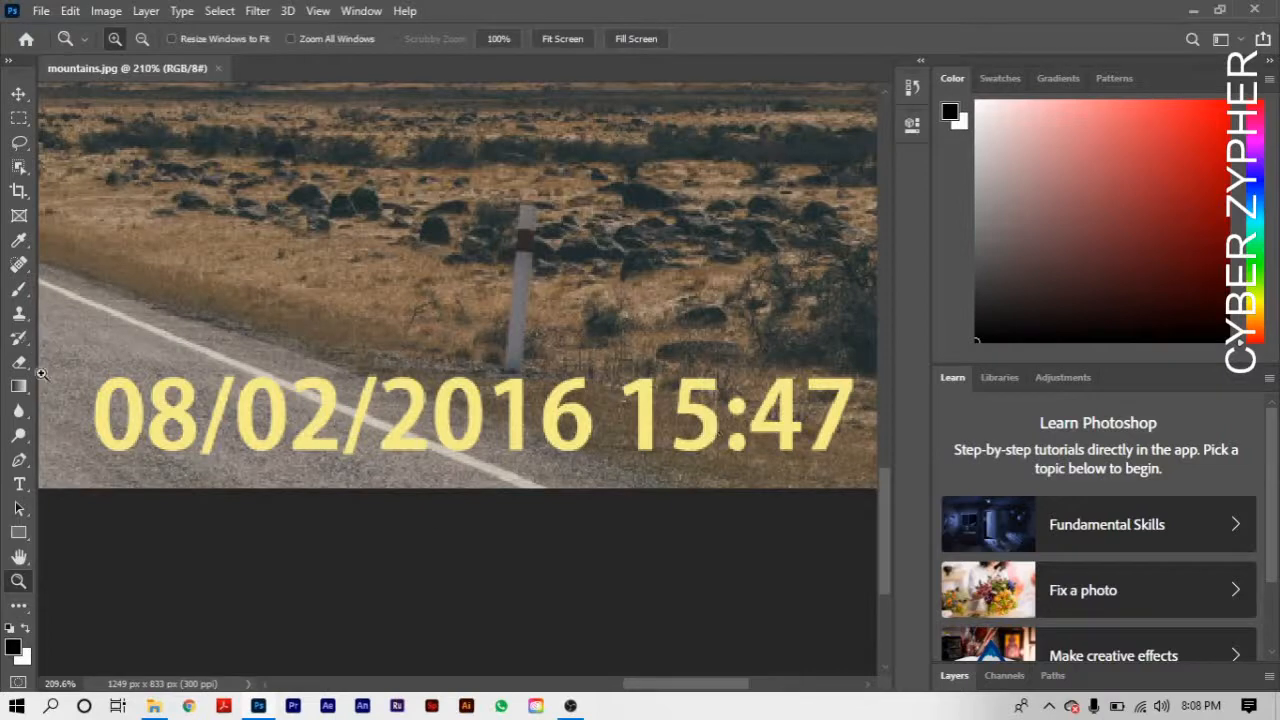
pyautogui.click(19, 557)
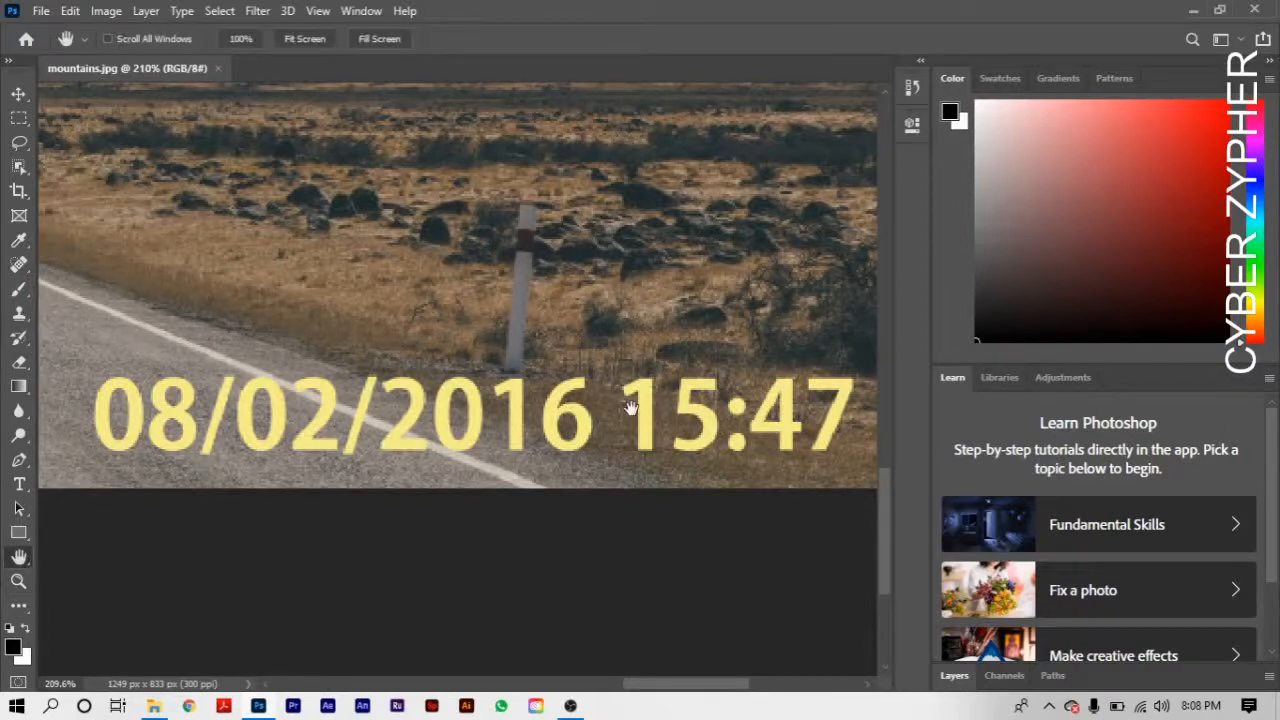
pyautogui.moveTo(588, 368); pyautogui.dragTo(514, 524)
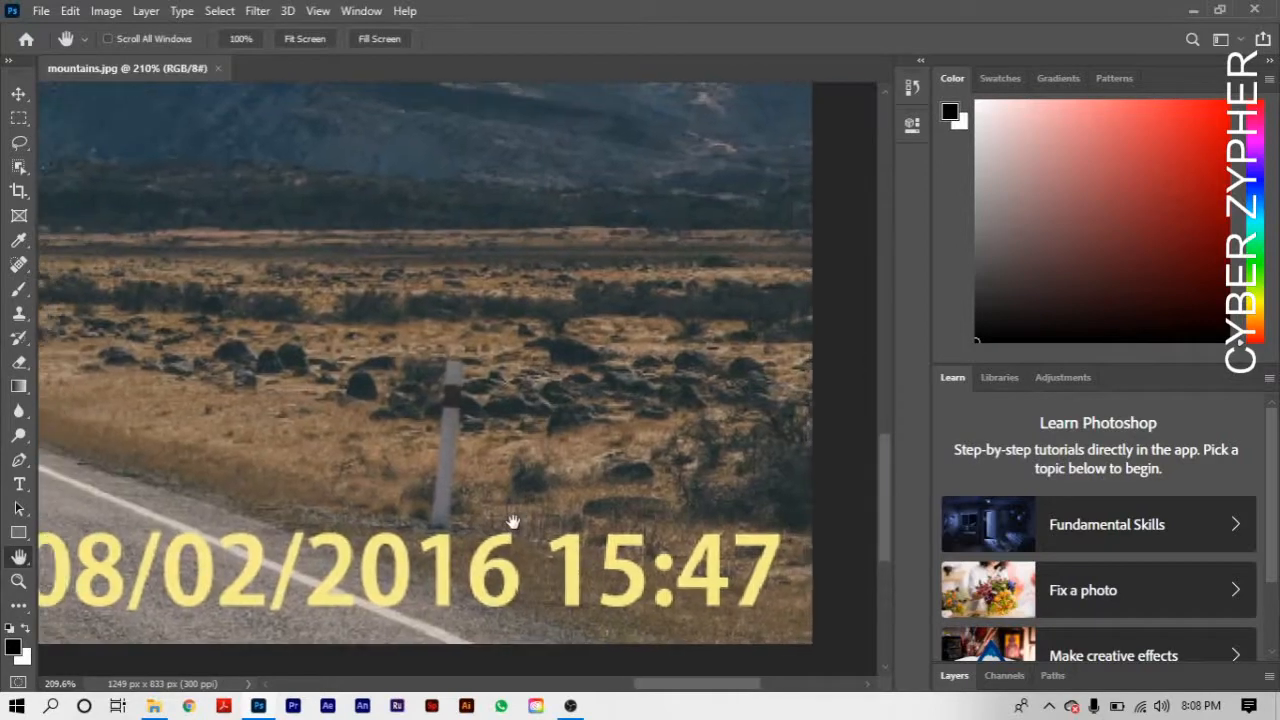
pyautogui.scroll(-3, 513, 522)
pyautogui.scroll(-2, 513, 522)
pyautogui.moveTo(460, 435); pyautogui.dragTo(752, 461)
pyautogui.scroll(-3, 651, 411)
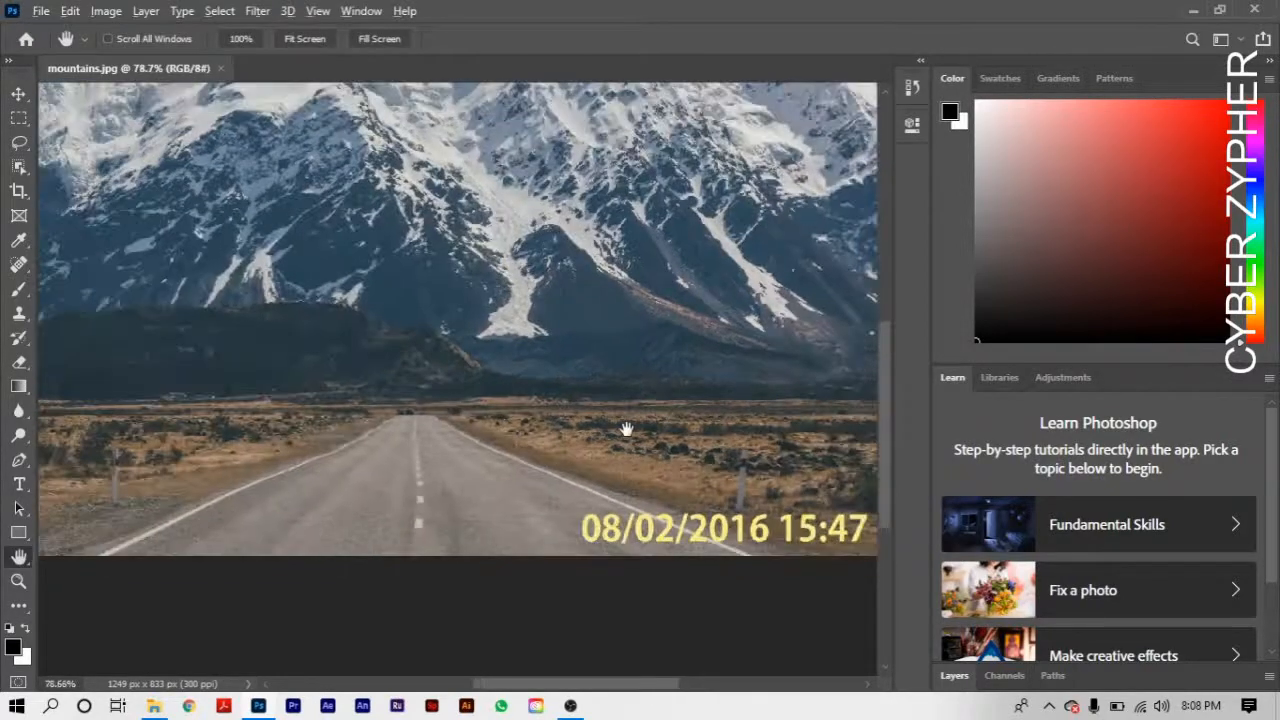
pyautogui.scroll(-1, 624, 429)
pyautogui.scroll(-1, 624, 429)
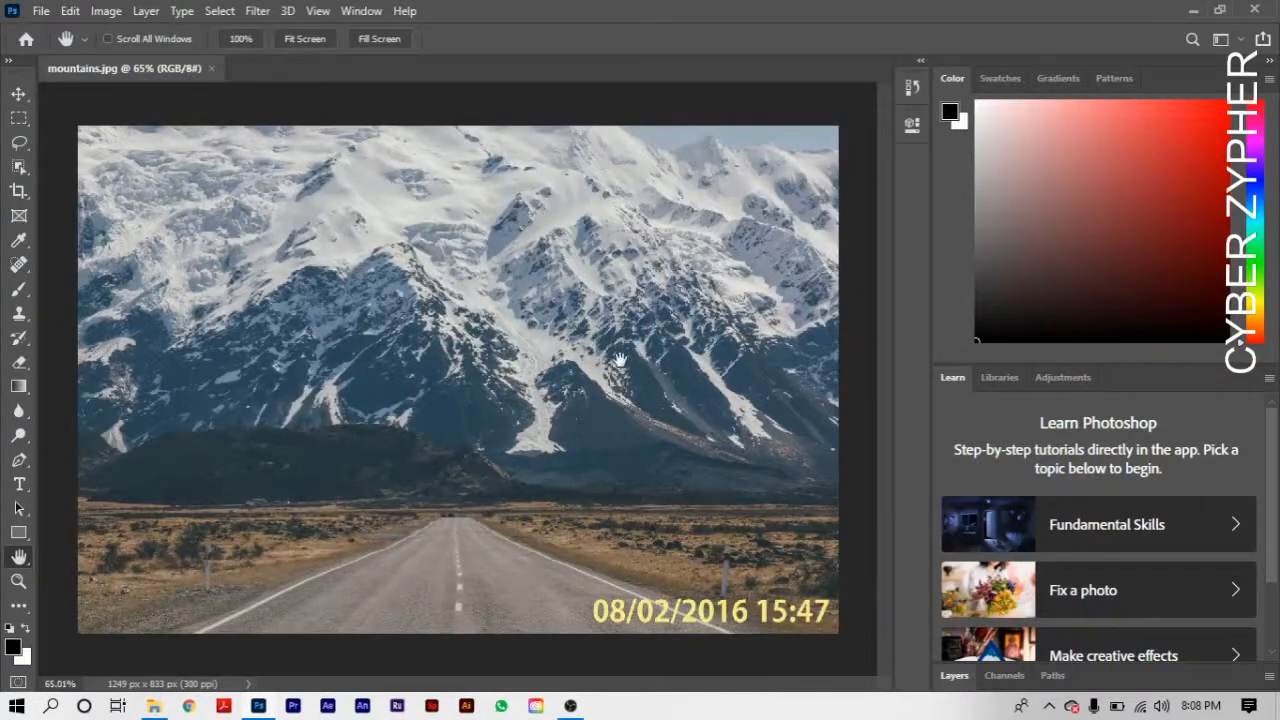
# - Inspect the mountains, the road and the surroundings of the date stamp at moderate magnification
pyautogui.scroll(4, 607, 396)
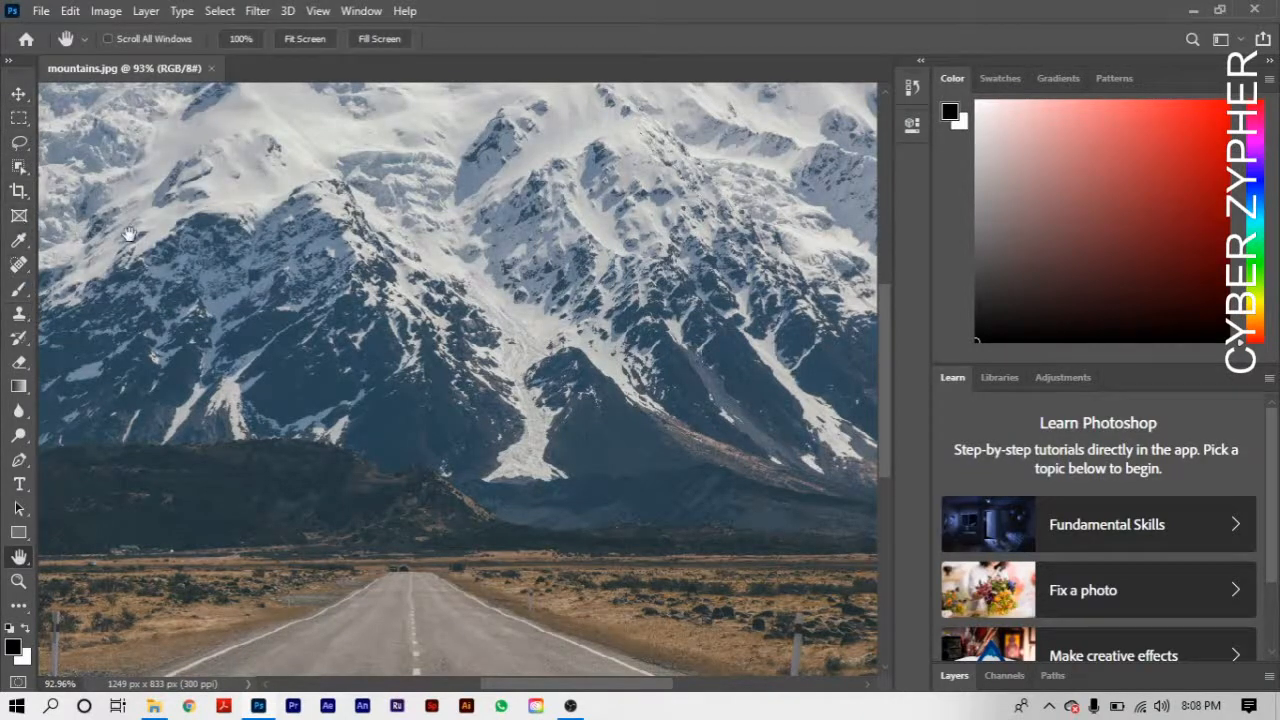
pyautogui.moveTo(442, 313); pyautogui.dragTo(332, 158)
pyautogui.moveTo(518, 431); pyautogui.dragTo(347, 270)
pyautogui.moveTo(328, 321); pyautogui.dragTo(540, 374)
pyautogui.moveTo(517, 477); pyautogui.dragTo(291, 329)
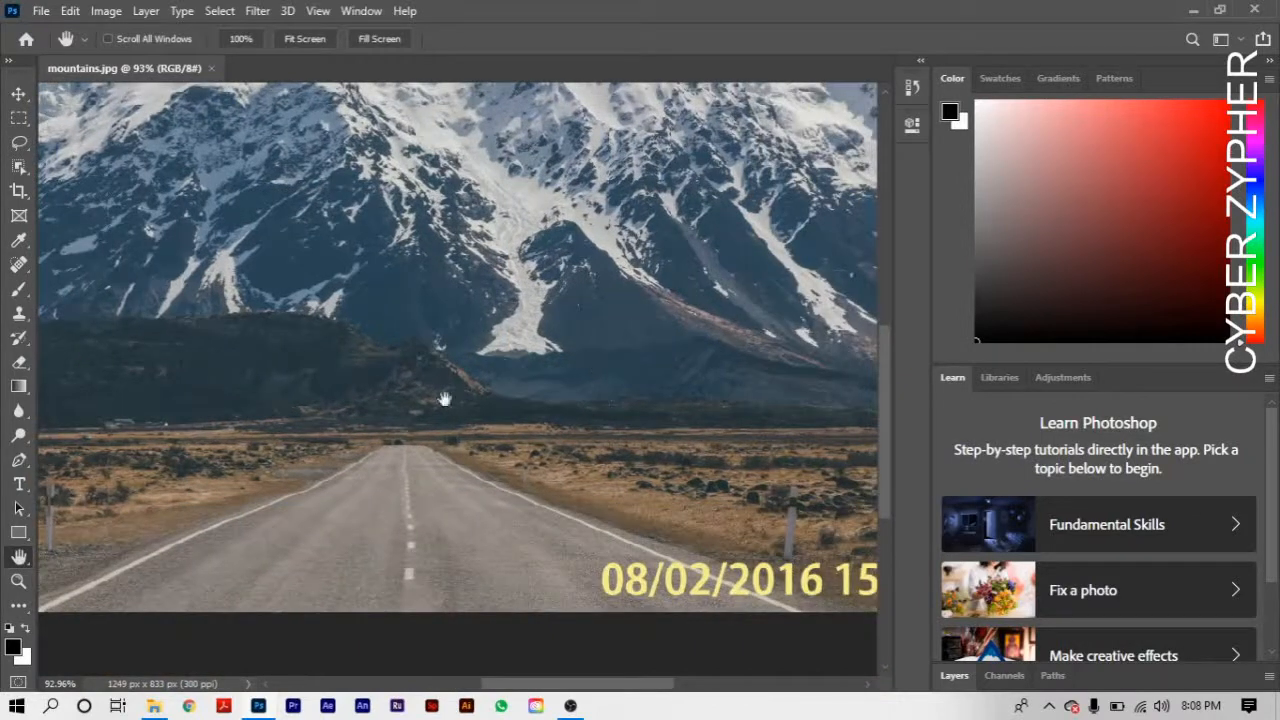
pyautogui.moveTo(789, 429); pyautogui.dragTo(484, 353)
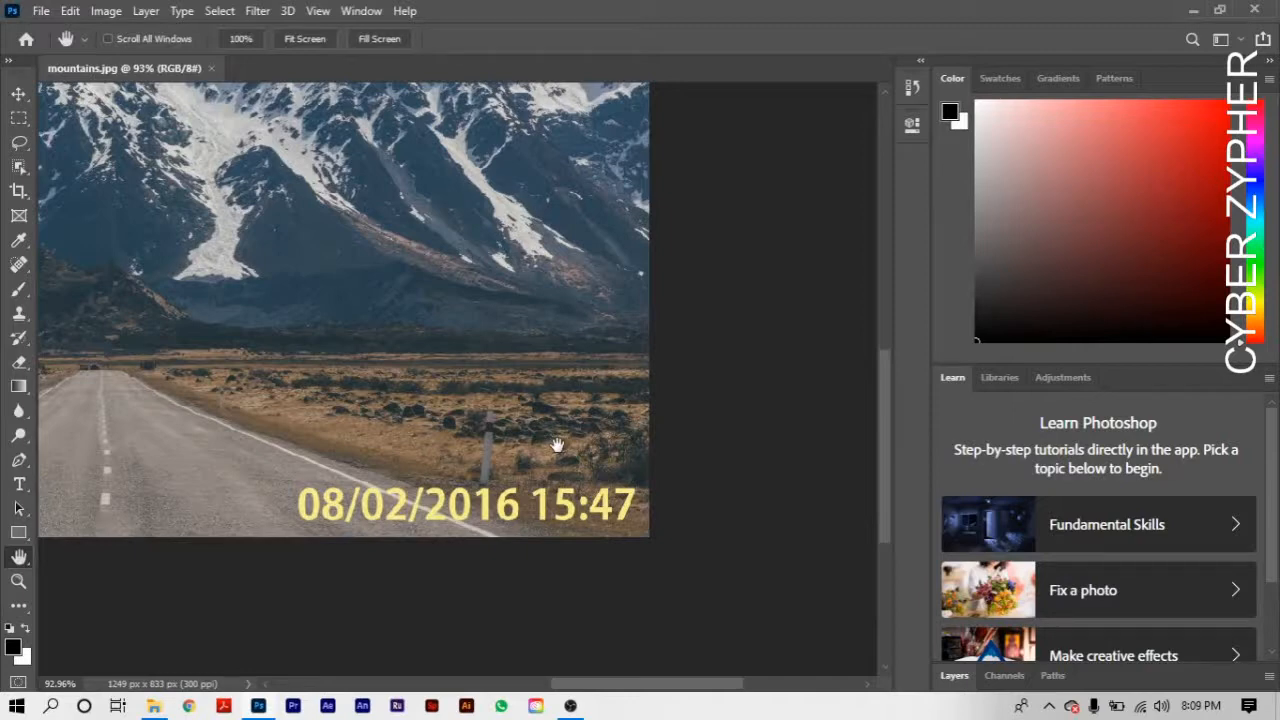
pyautogui.moveTo(673, 418); pyautogui.dragTo(781, 524)
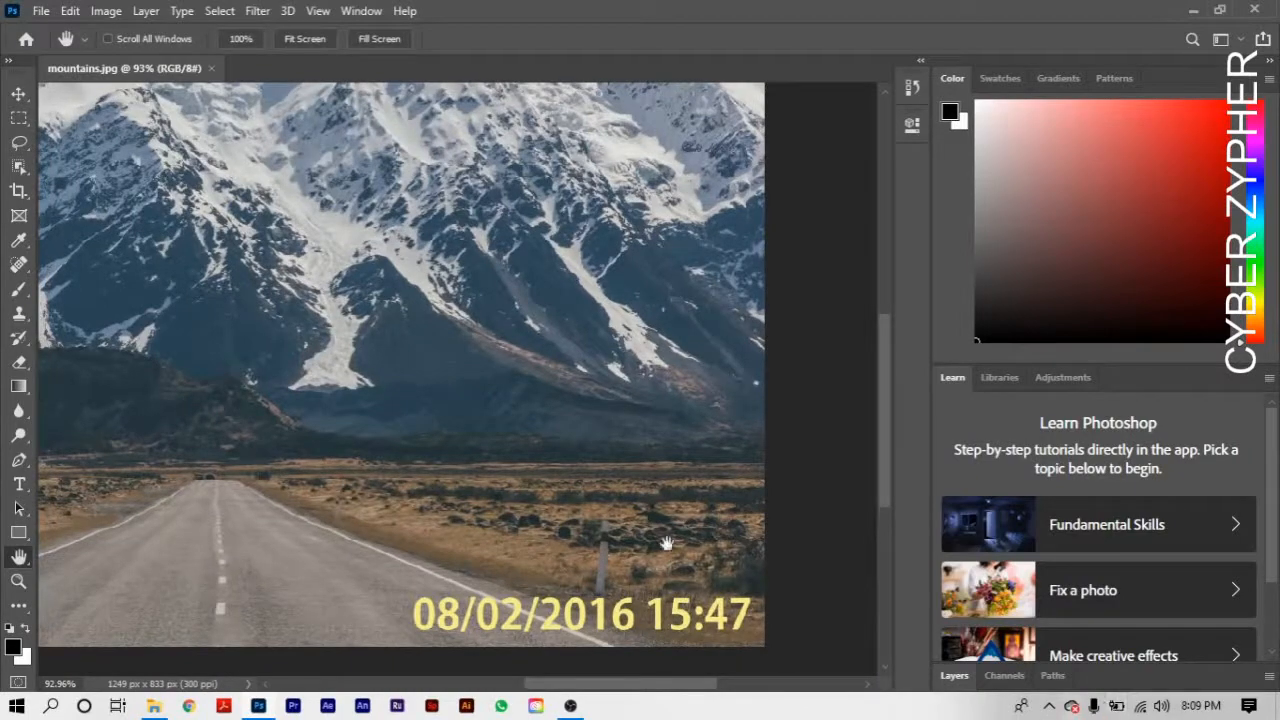
pyautogui.moveTo(643, 404)
pyautogui.mouseDown()
pyautogui.moveTo(714, 491)
pyautogui.moveTo(723, 460)
pyautogui.moveTo(646, 385)
pyautogui.mouseUp()
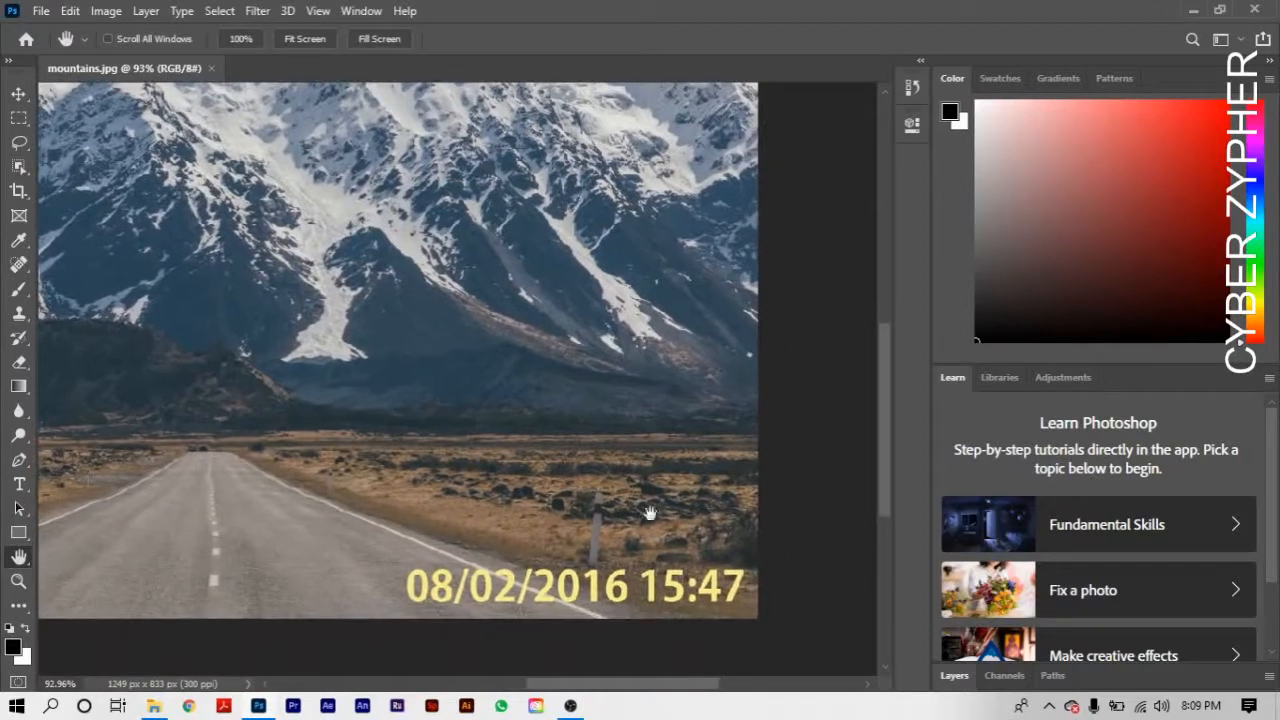
pyautogui.moveTo(538, 511); pyautogui.dragTo(497, 428)
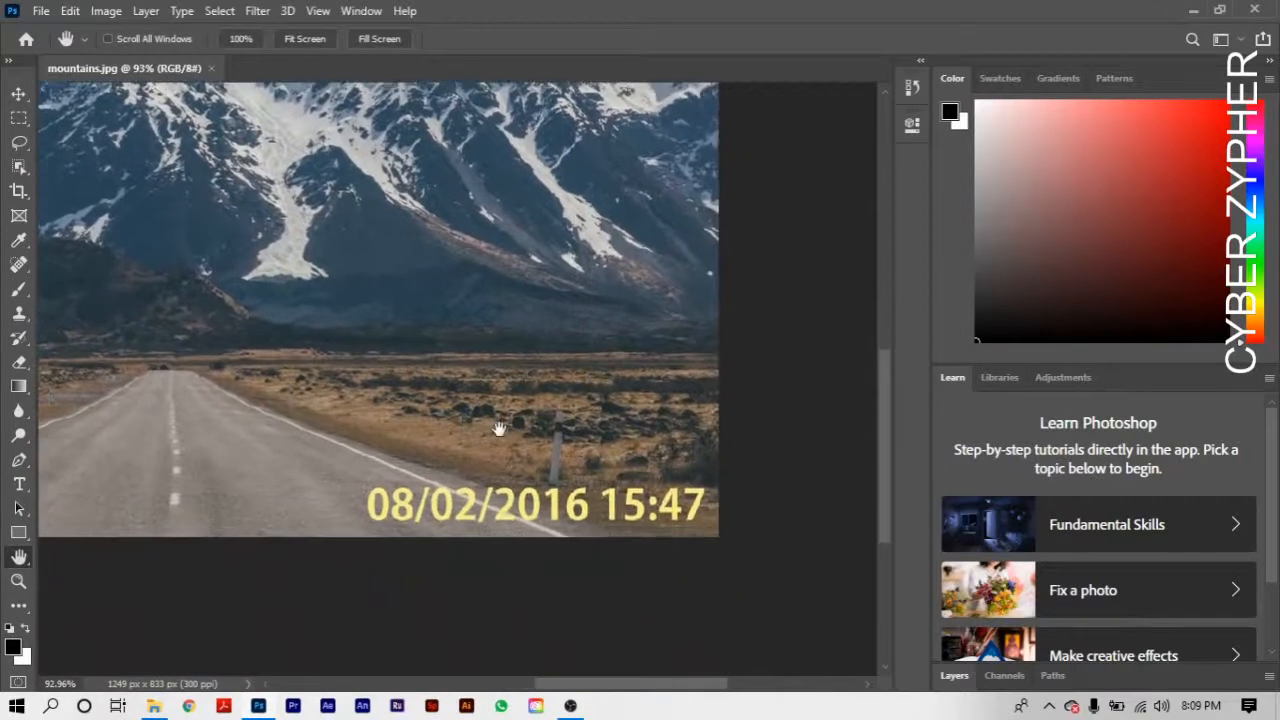
# - Choose the Spot Healing Brush and set its size to 13 px
pyautogui.click(18, 266)
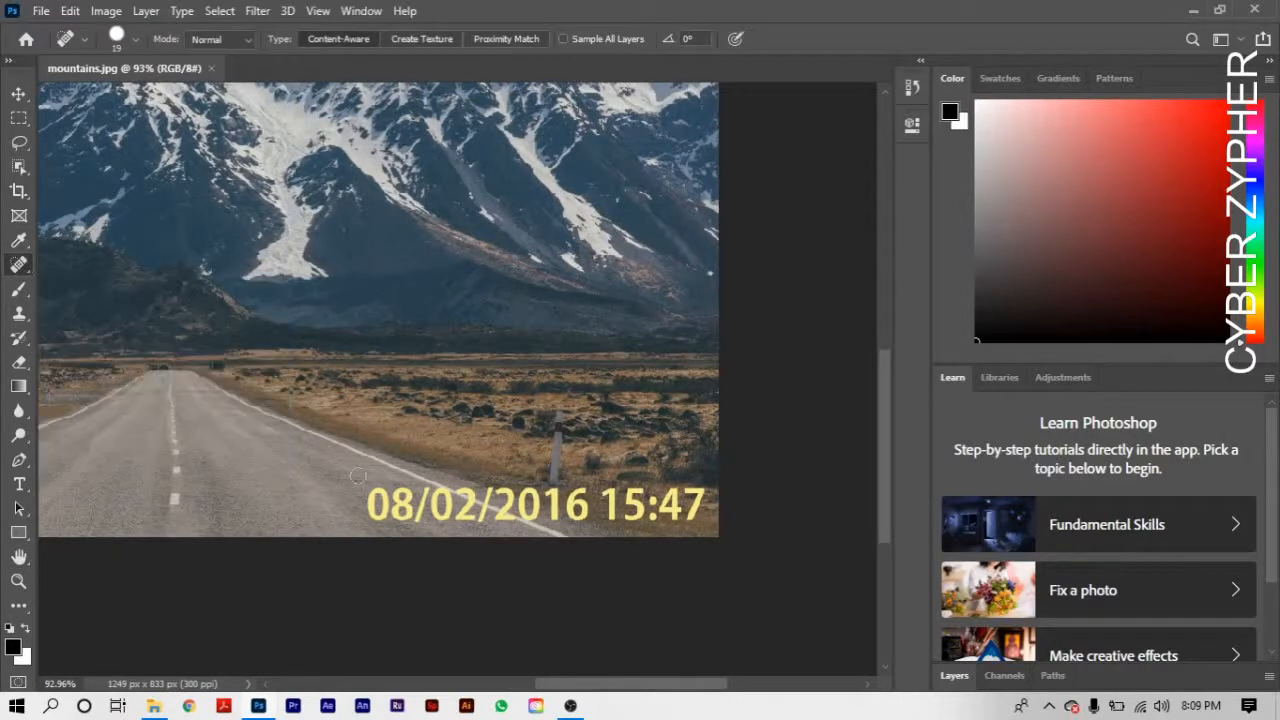
pyautogui.rightClick(385, 417)
pyautogui.moveTo(425, 459); pyautogui.dragTo(421, 450)
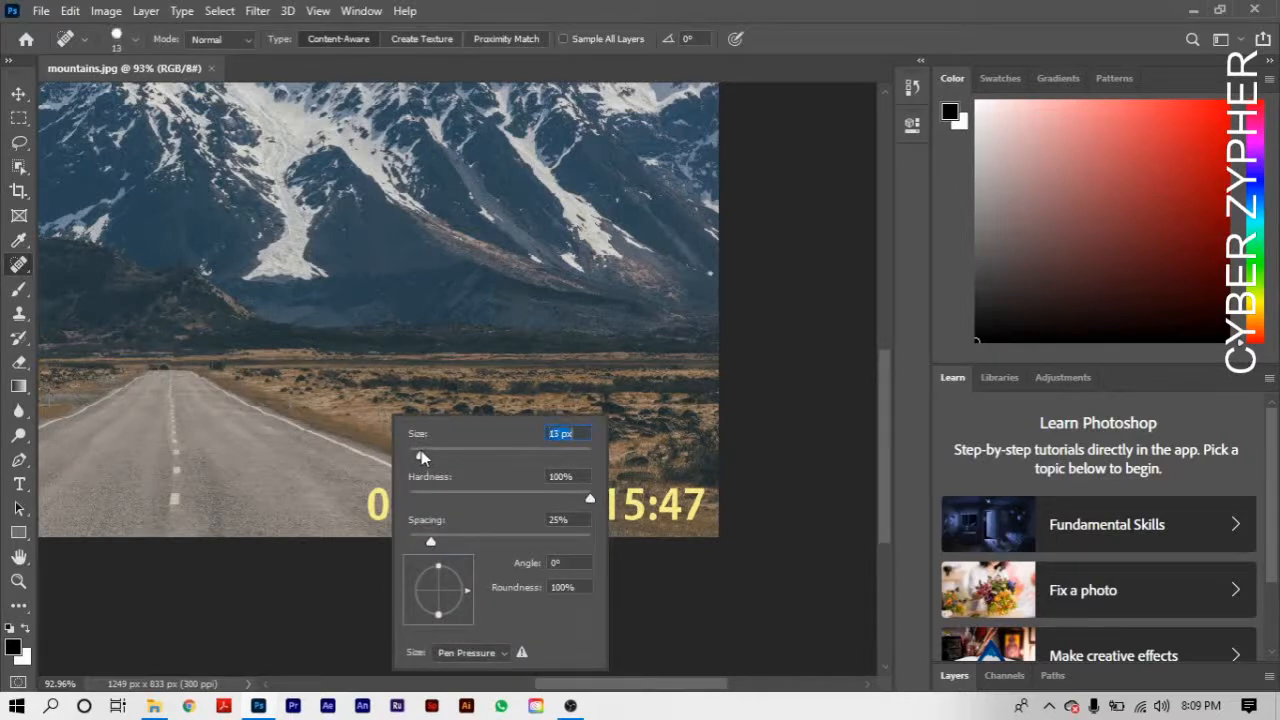
pyautogui.click(367, 473)
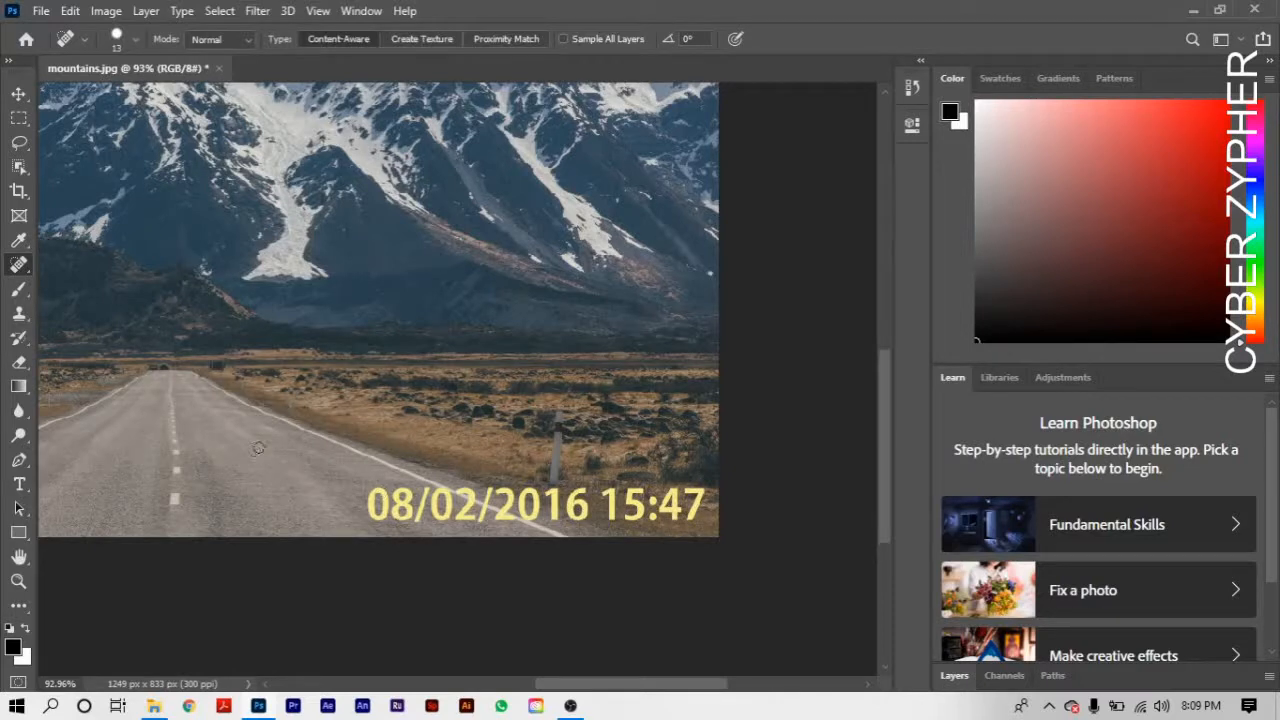
# - Remove the leading "08/" of the date stamp from the road with the Spot Healing Brush
pyautogui.press('h')
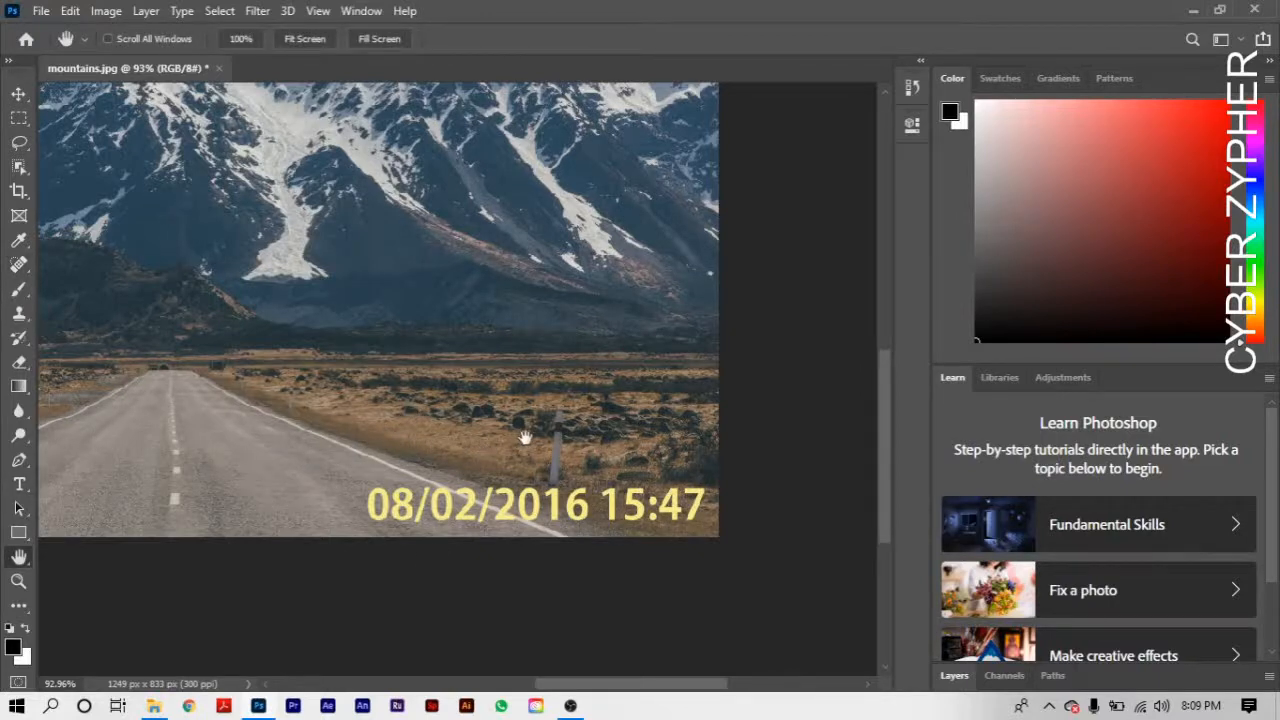
pyautogui.scroll(1, 449, 382)
pyautogui.scroll(1, 463, 421)
pyautogui.scroll(6, 463, 421)
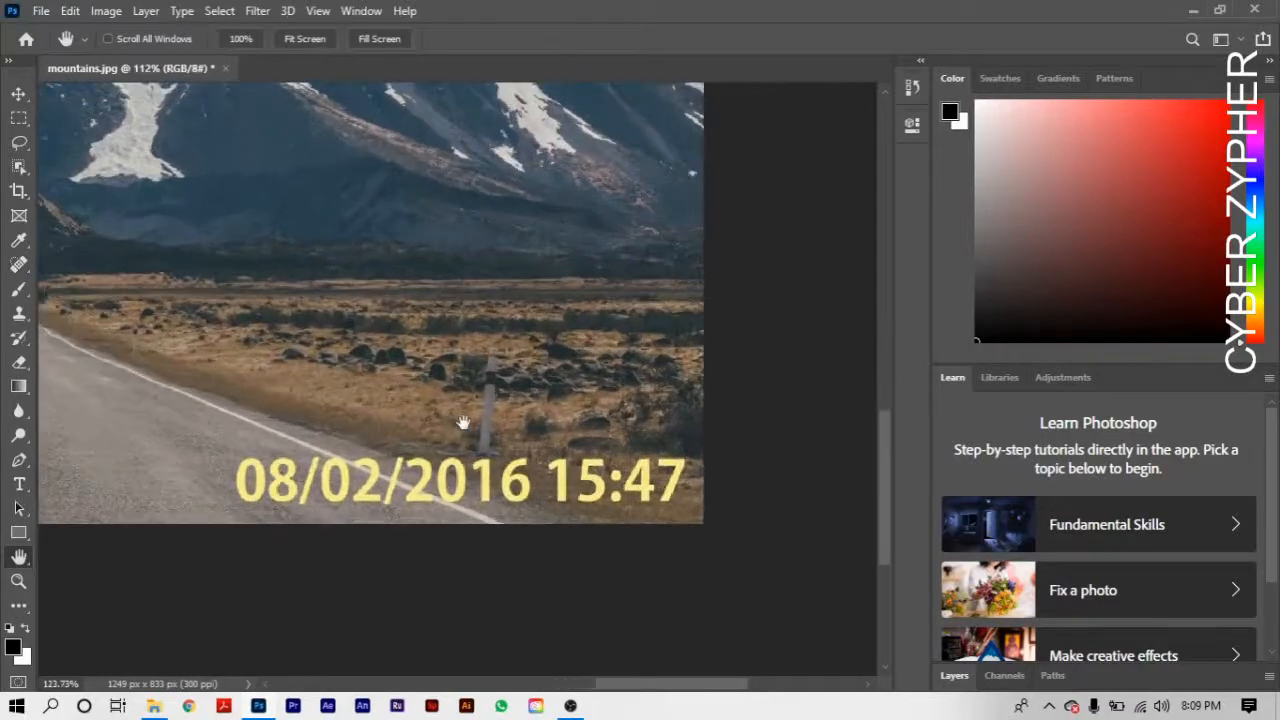
pyautogui.scroll(4, 558, 283)
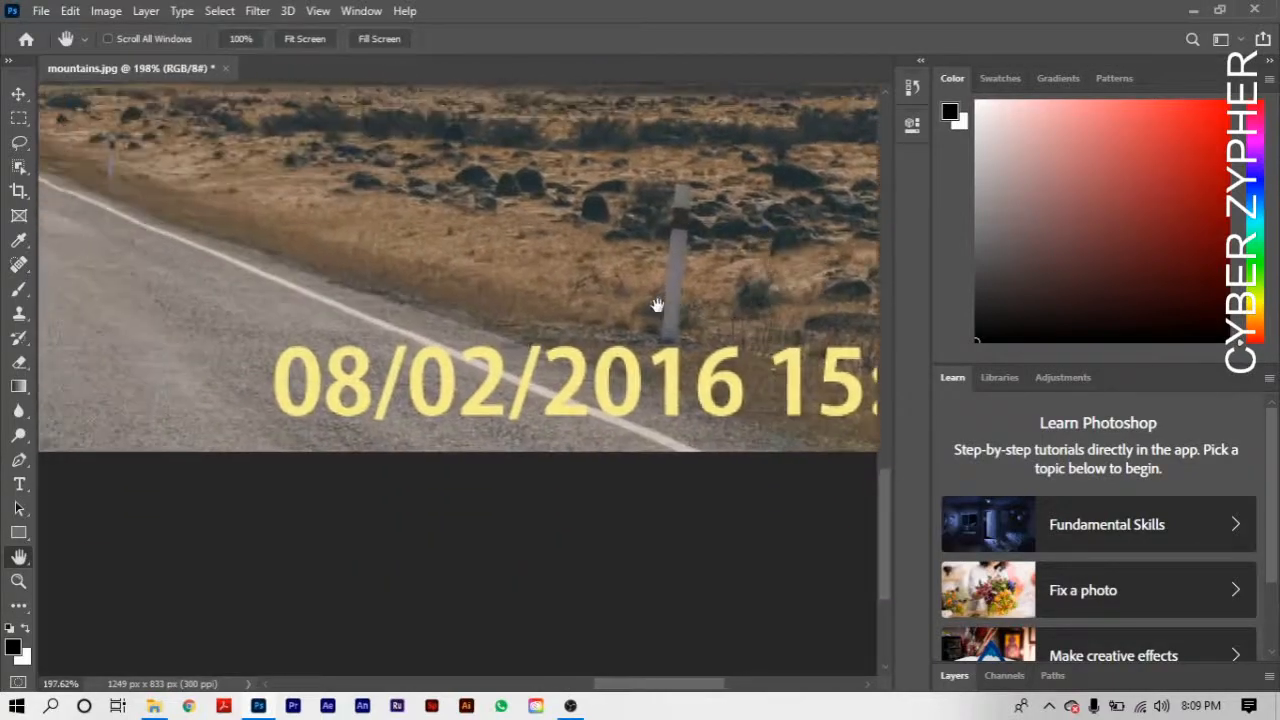
pyautogui.moveTo(358, 296); pyautogui.dragTo(593, 306)
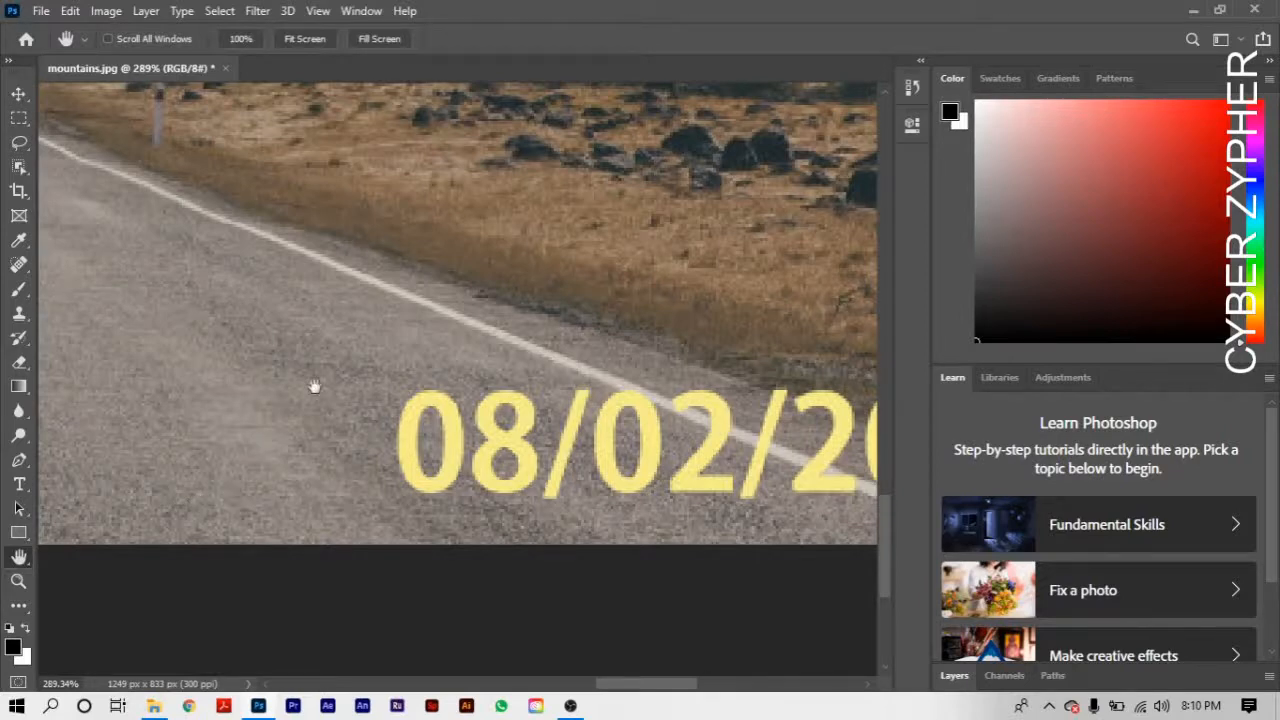
pyautogui.scroll(-2, 277, 454)
pyautogui.moveTo(364, 464); pyautogui.dragTo(232, 502)
pyautogui.scroll(3, 231, 502)
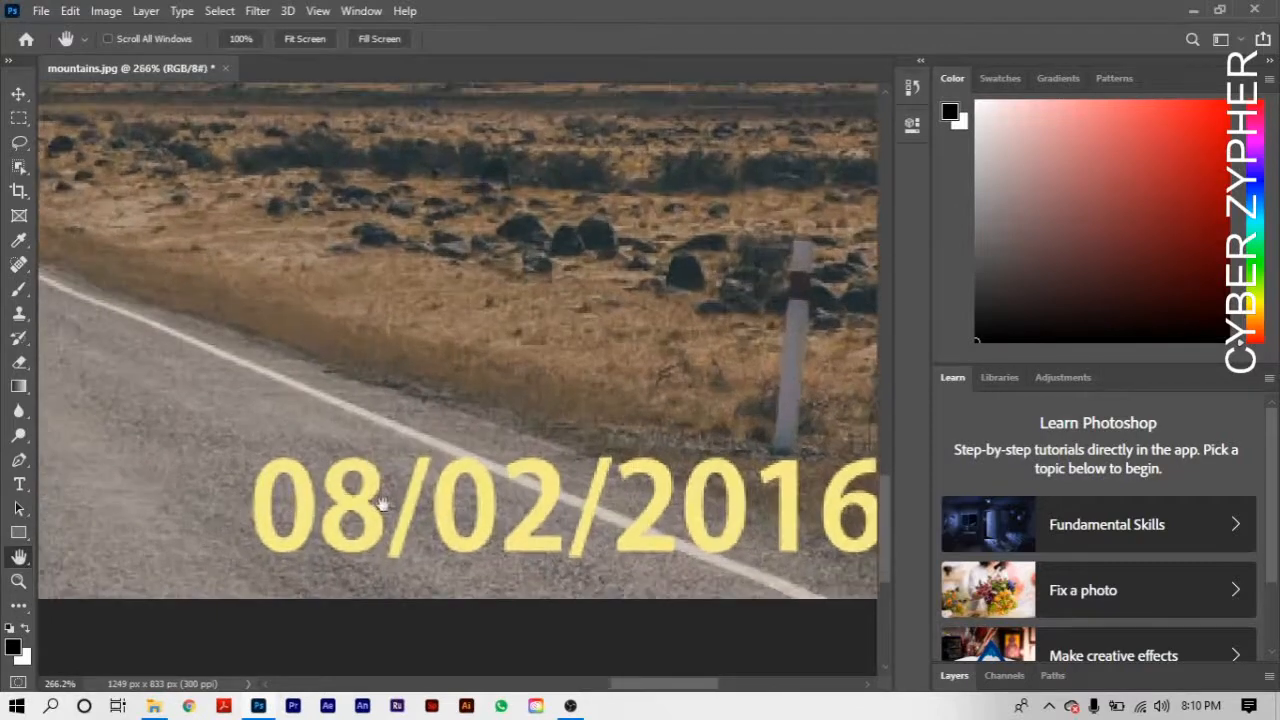
pyautogui.moveTo(406, 514); pyautogui.dragTo(312, 507)
pyautogui.moveTo(184, 499); pyautogui.dragTo(288, 467)
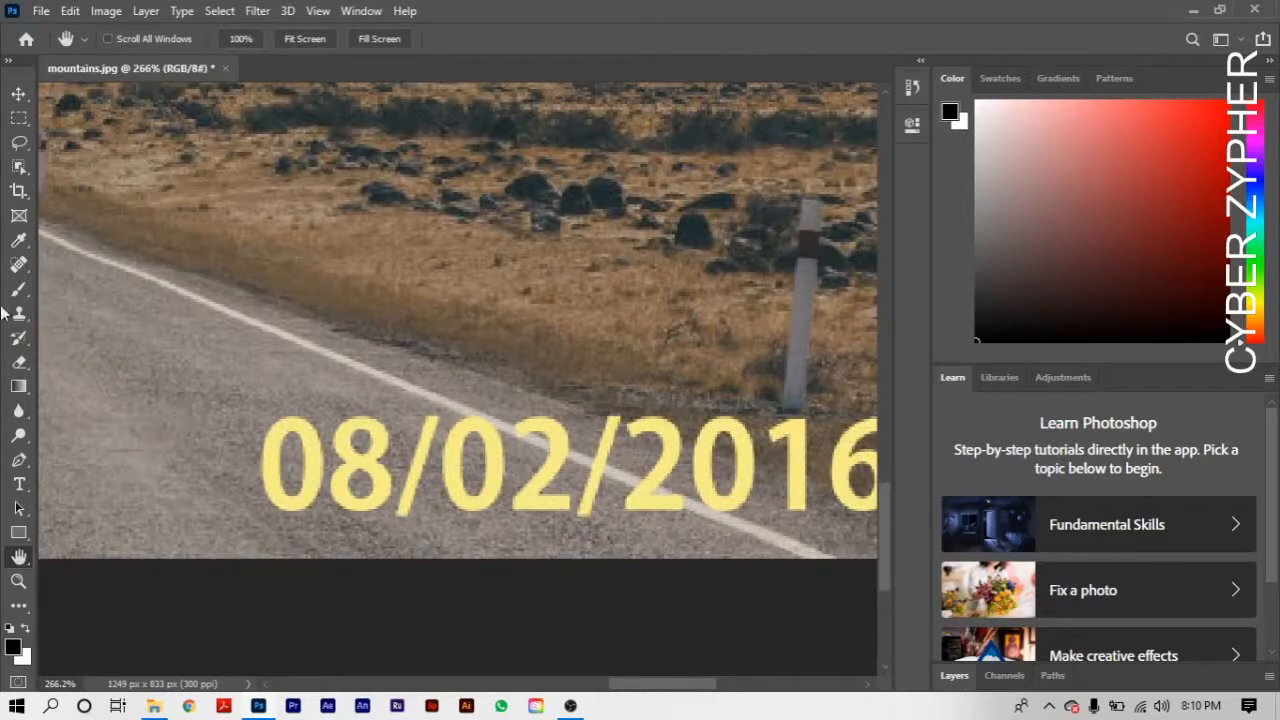
pyautogui.click(18, 264)
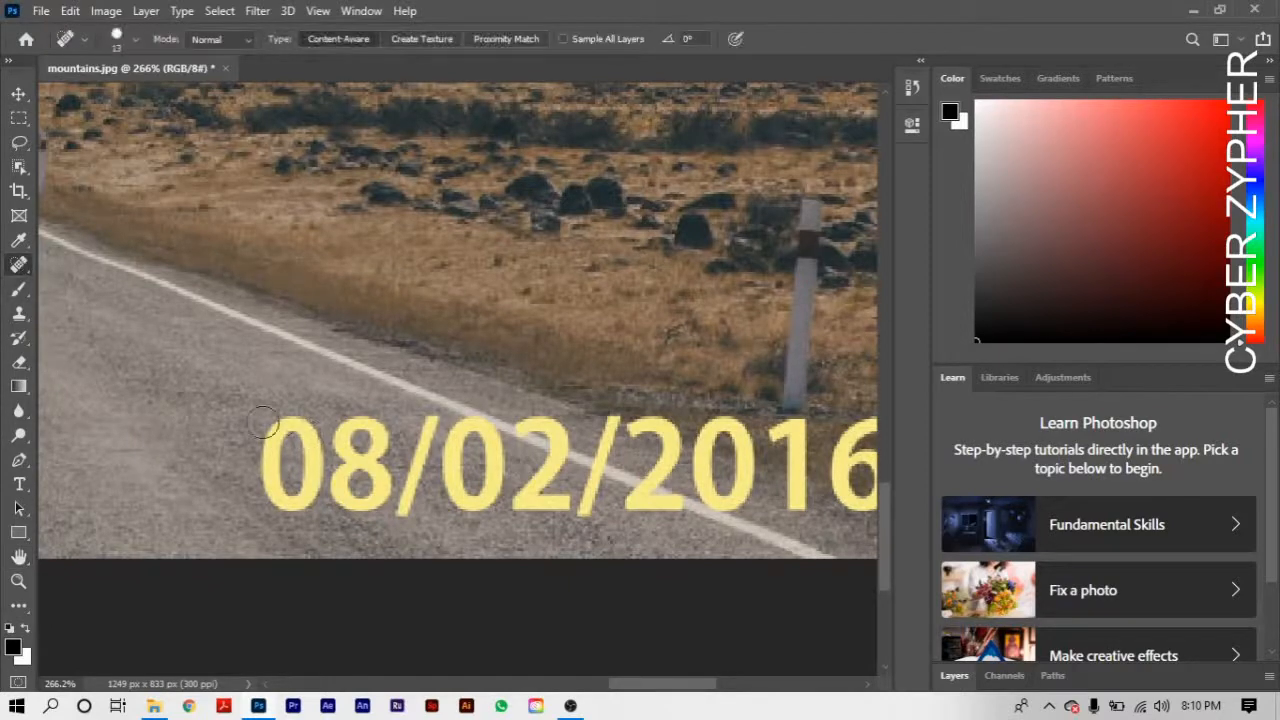
pyautogui.moveTo(264, 462)
pyautogui.mouseDown()
pyautogui.moveTo(286, 420)
pyautogui.moveTo(314, 428)
pyautogui.moveTo(326, 480)
pyautogui.moveTo(302, 508)
pyautogui.moveTo(271, 478)
pyautogui.moveTo(284, 462)
pyautogui.mouseUp()
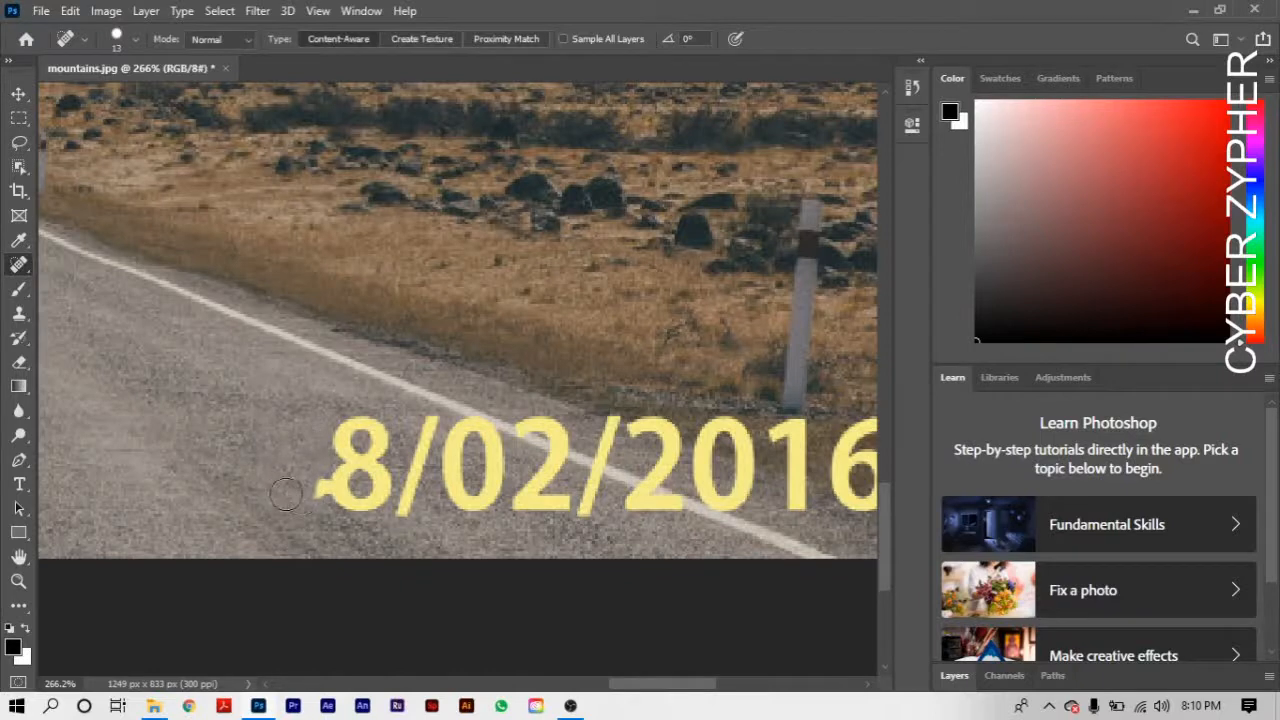
pyautogui.moveTo(300, 496)
pyautogui.mouseDown()
pyautogui.moveTo(338, 478)
pyautogui.moveTo(345, 422)
pyautogui.moveTo(378, 425)
pyautogui.moveTo(382, 462)
pyautogui.moveTo(362, 443)
pyautogui.moveTo(385, 505)
pyautogui.moveTo(355, 512)
pyautogui.moveTo(355, 487)
pyautogui.moveTo(396, 462)
pyautogui.mouseUp()
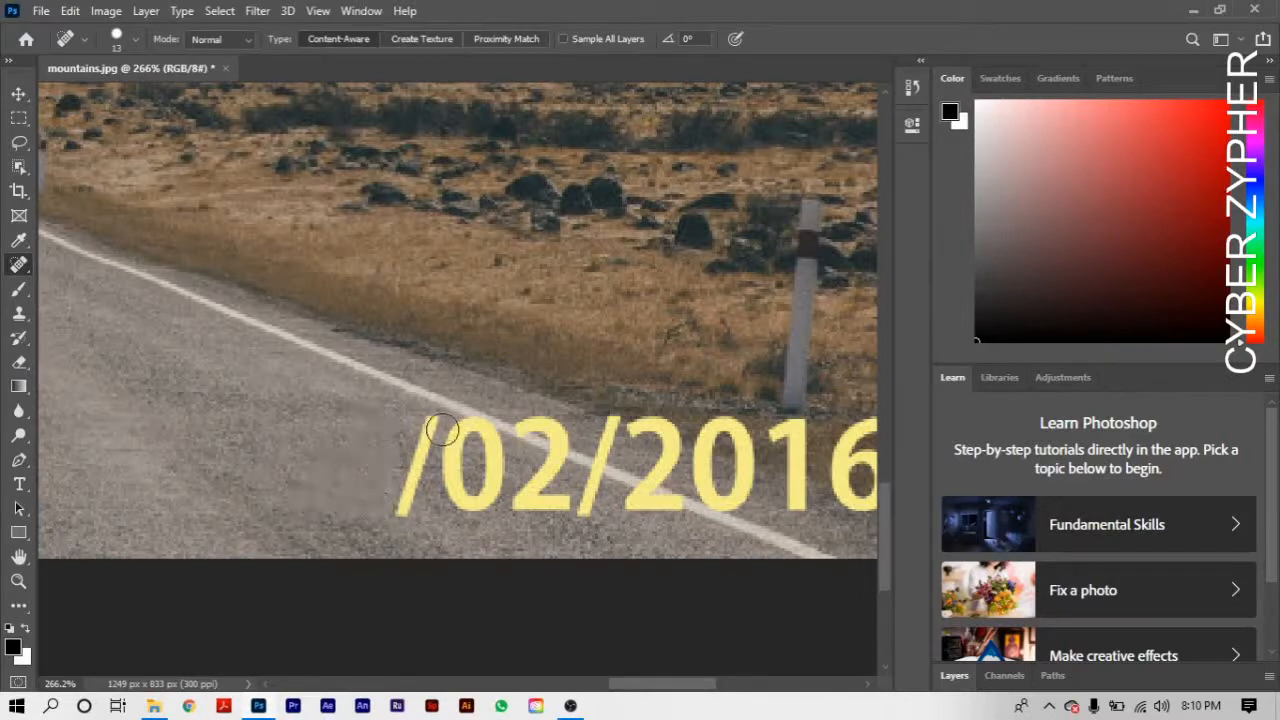
pyautogui.moveTo(426, 412); pyautogui.dragTo(410, 522)
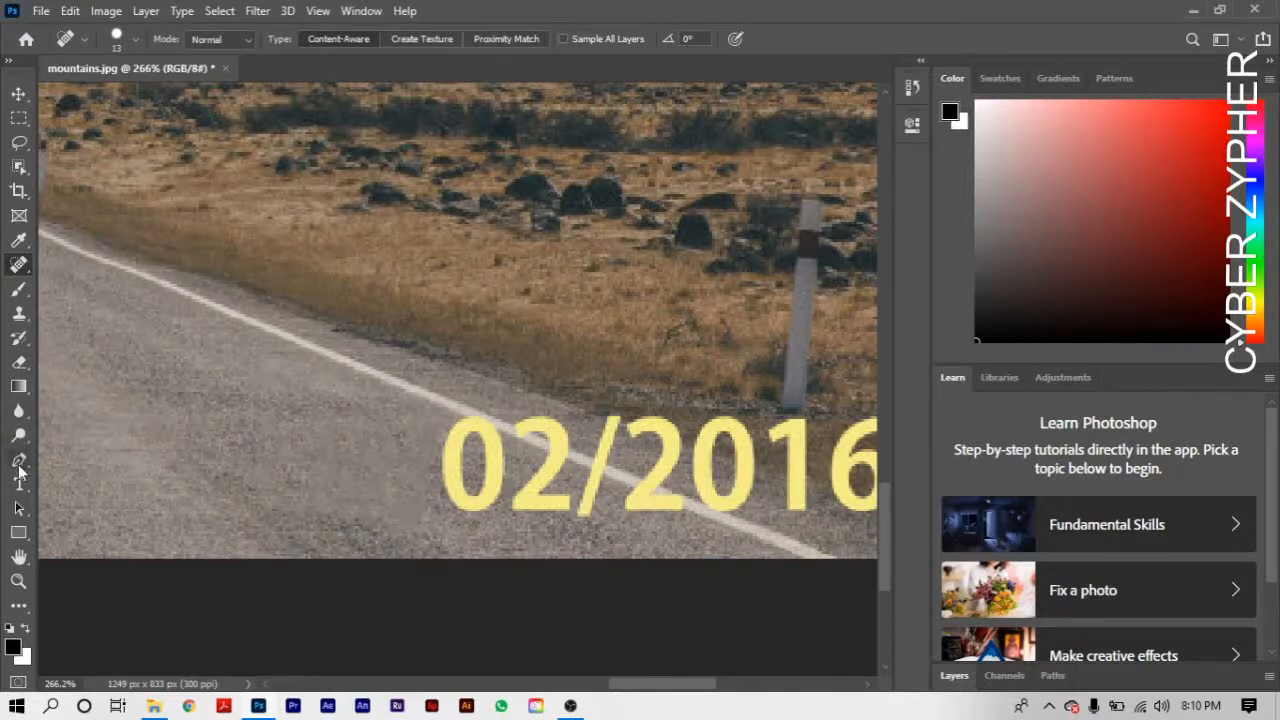
pyautogui.click(20, 560)
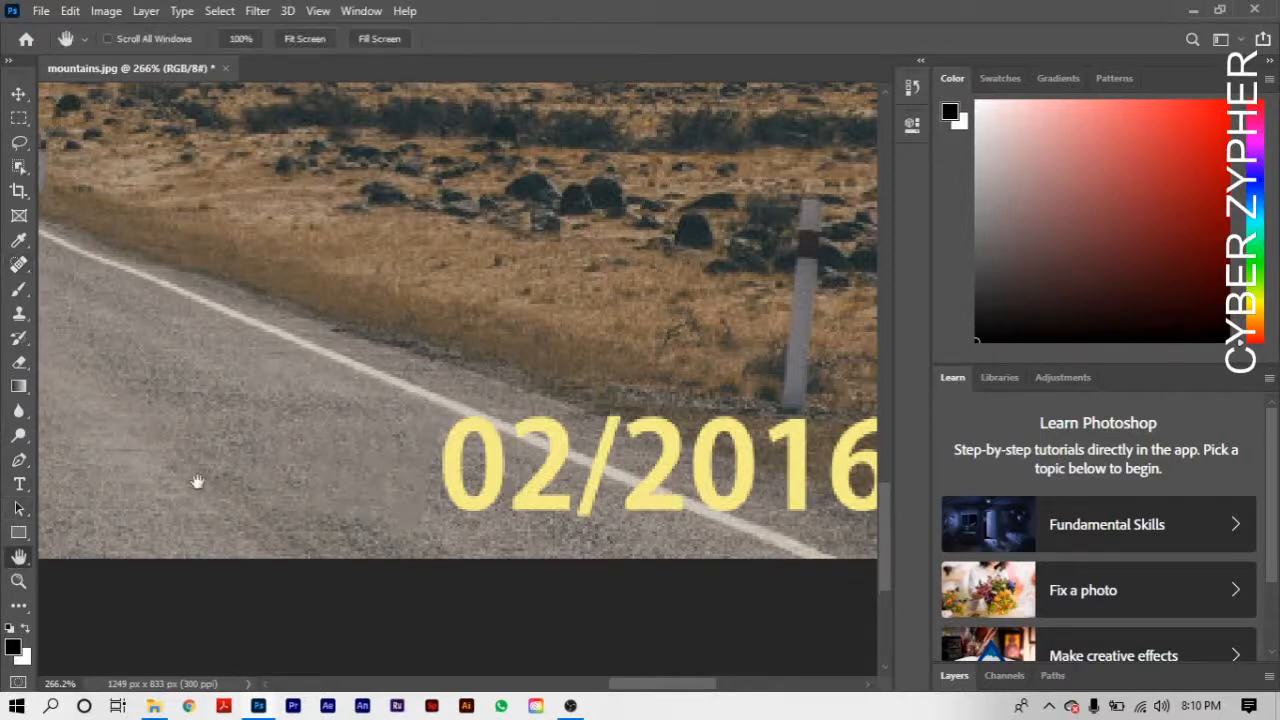
# - Remove the "0" of "02" in the date stamp from the road with the Spot Healing Brush
pyautogui.moveTo(300, 454); pyautogui.dragTo(71, 376)
pyautogui.moveTo(345, 442); pyautogui.dragTo(473, 503)
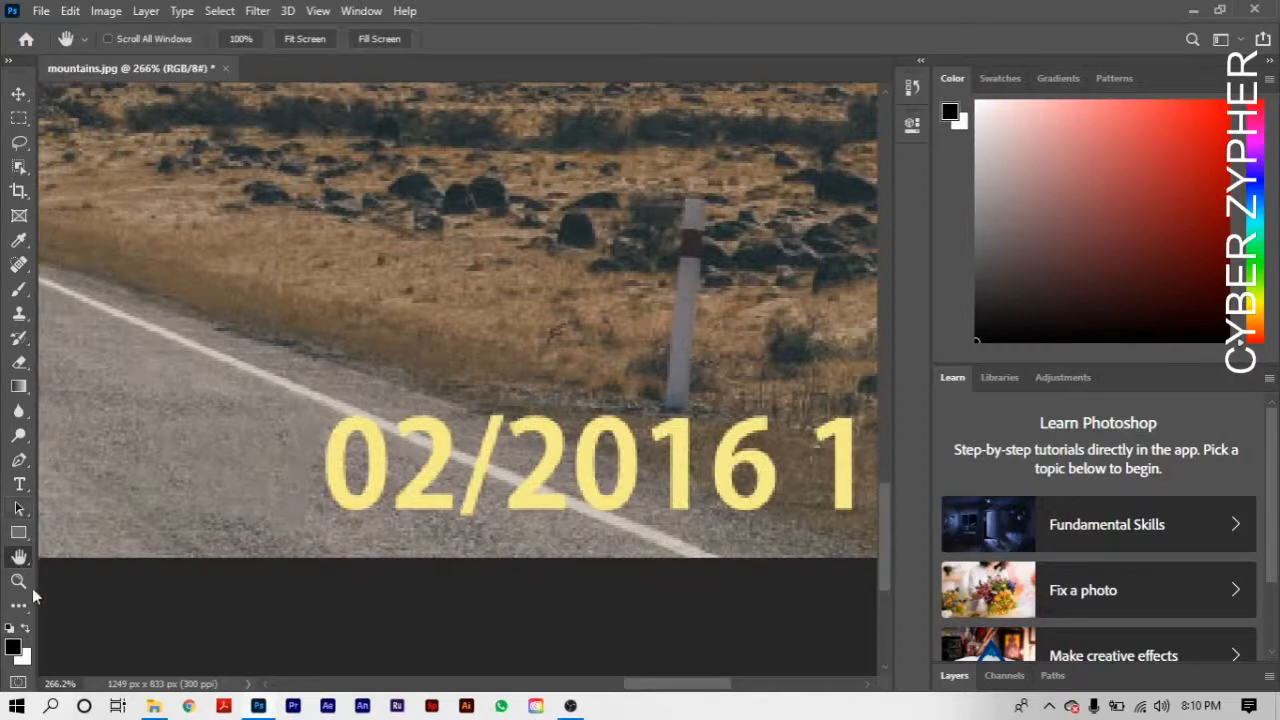
pyautogui.click(31, 265)
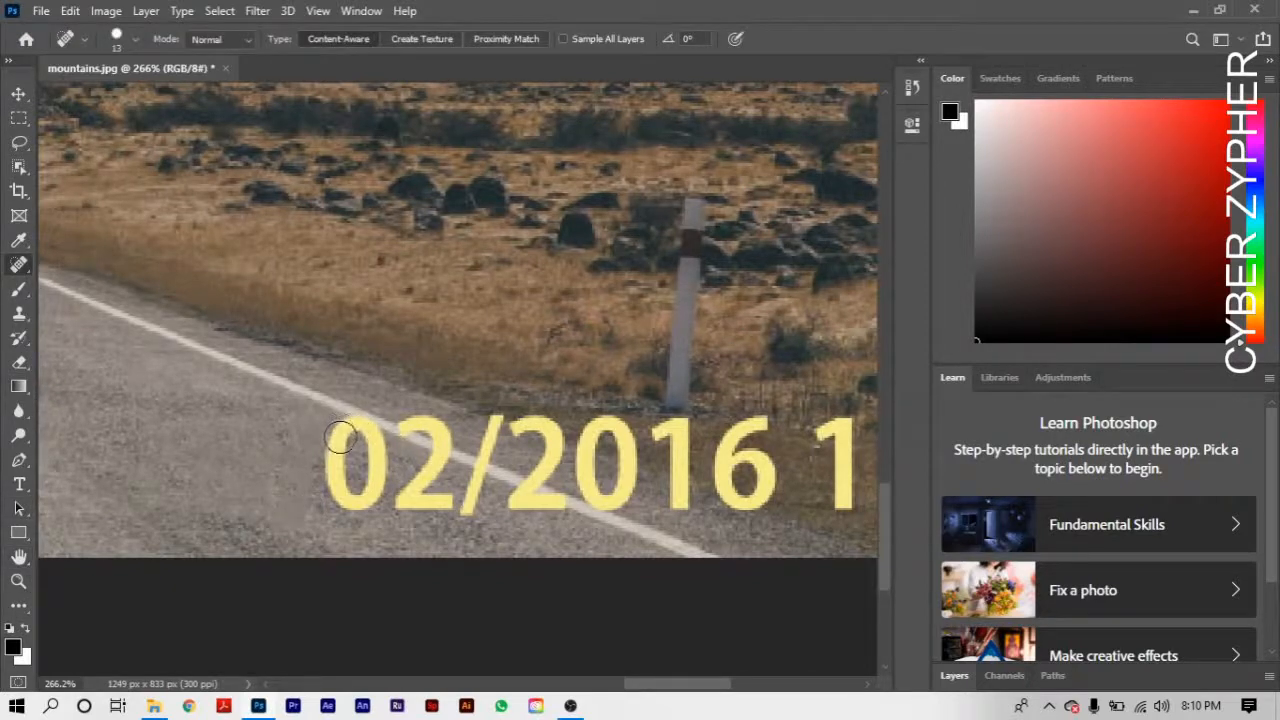
pyautogui.moveTo(340, 437)
pyautogui.mouseDown()
pyautogui.moveTo(338, 500)
pyautogui.moveTo(360, 507)
pyautogui.moveTo(370, 432)
pyautogui.mouseUp()
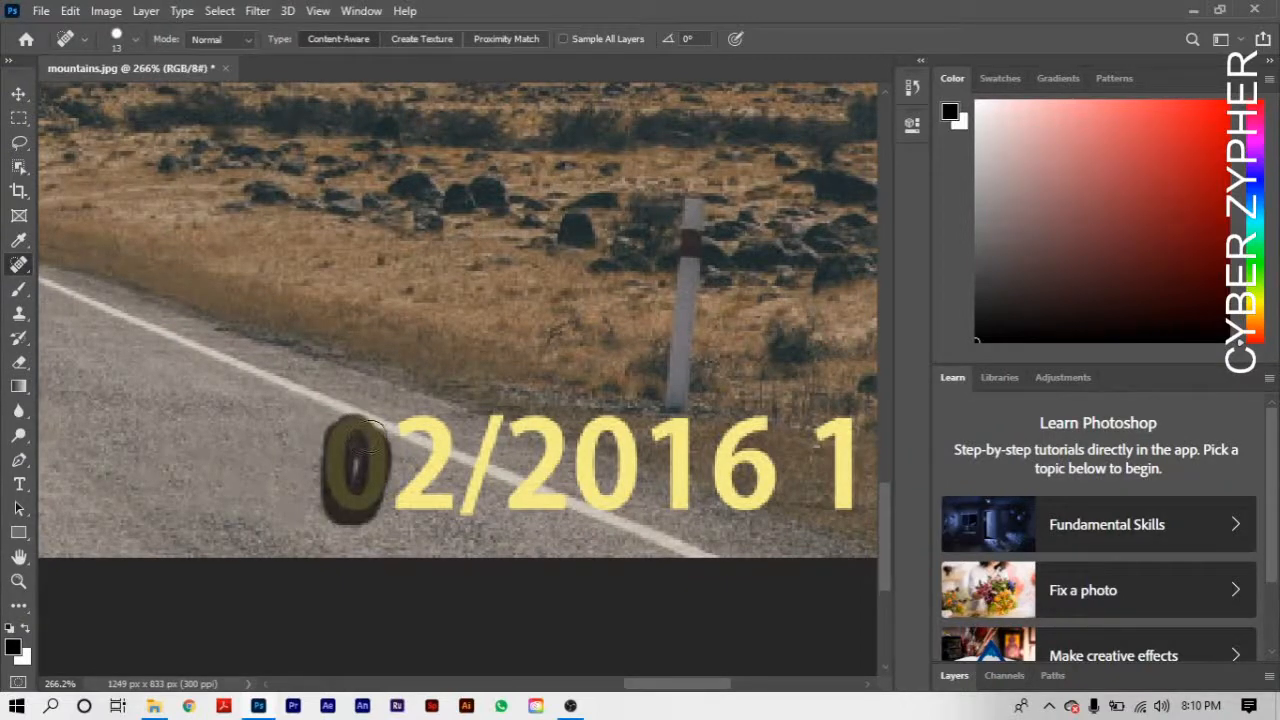
pyautogui.moveTo(367, 437); pyautogui.dragTo(366, 440)
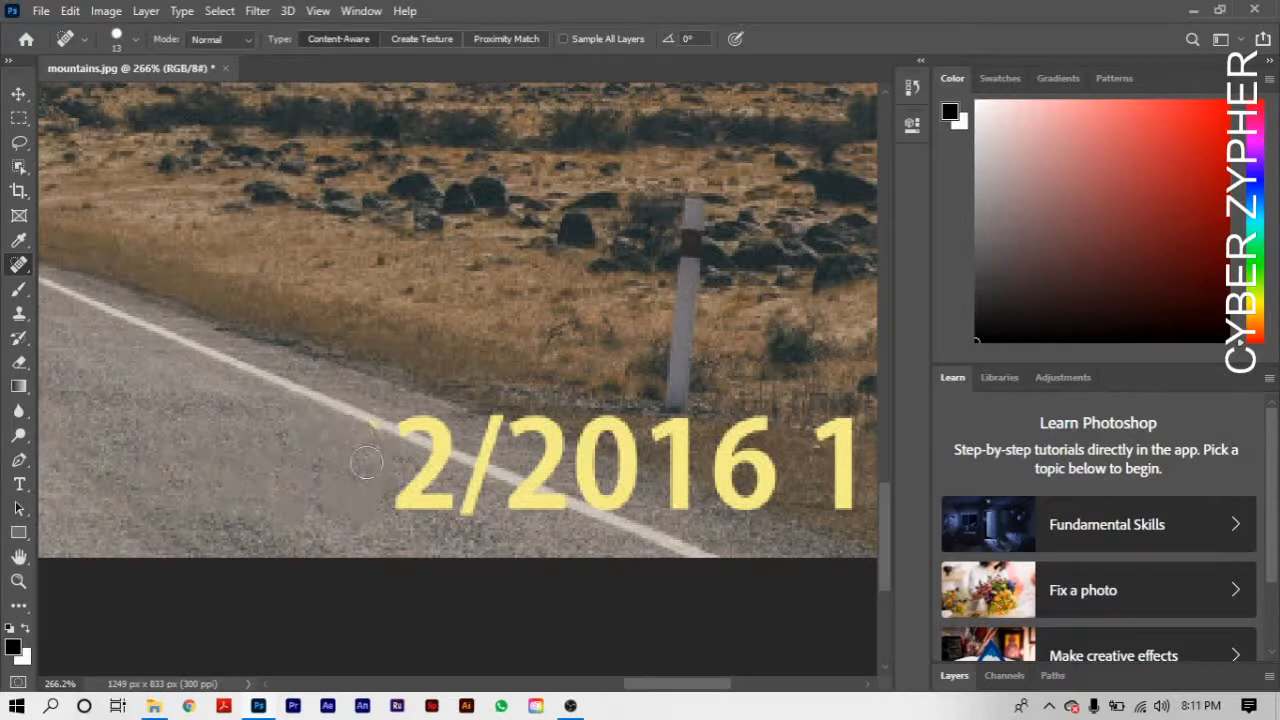
pyautogui.click(359, 436)
# - Examine the yellow remnant beside the white road line up close and check the photo's dimensions and resolution
pyautogui.press('h')
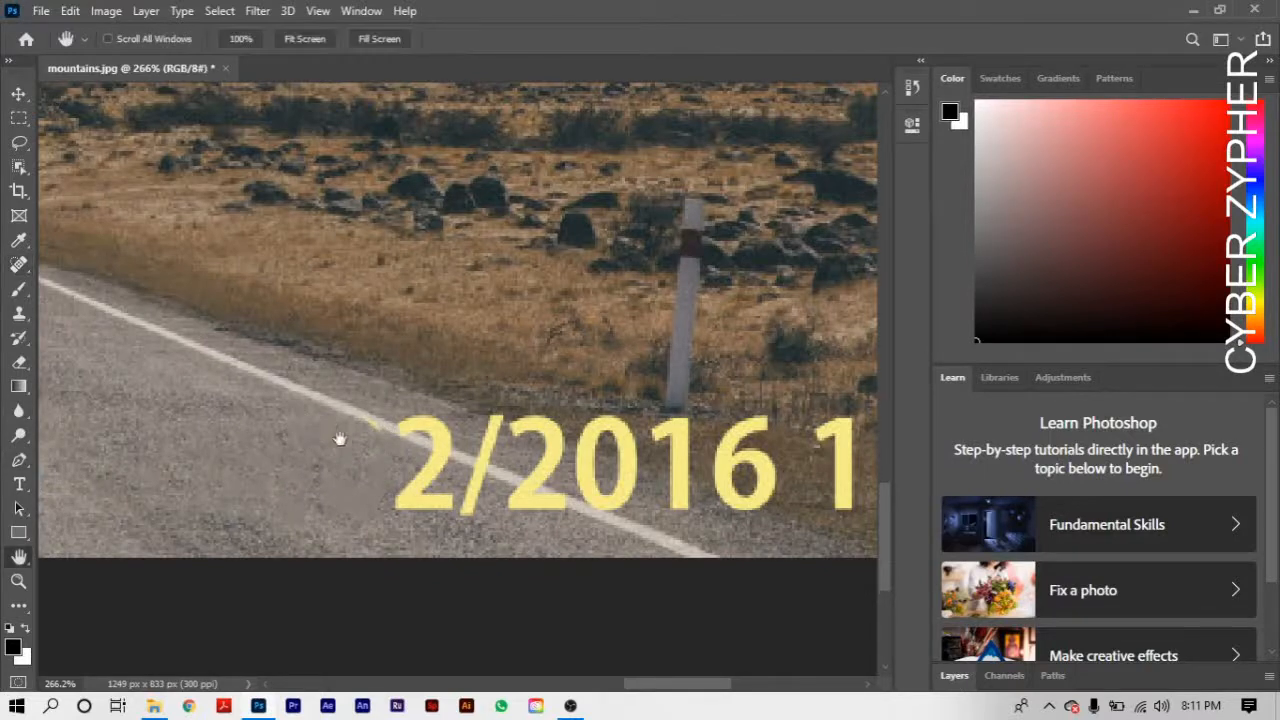
pyautogui.scroll(10, 340, 438)
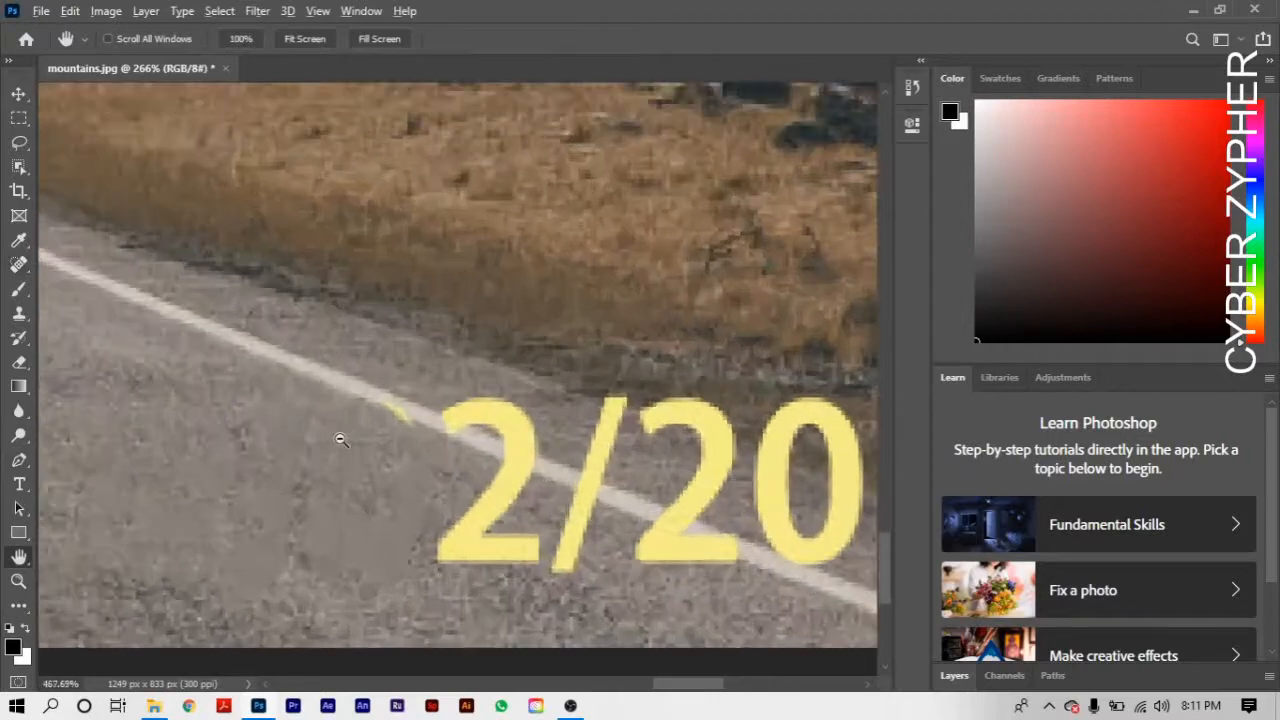
pyautogui.scroll(3, 340, 438)
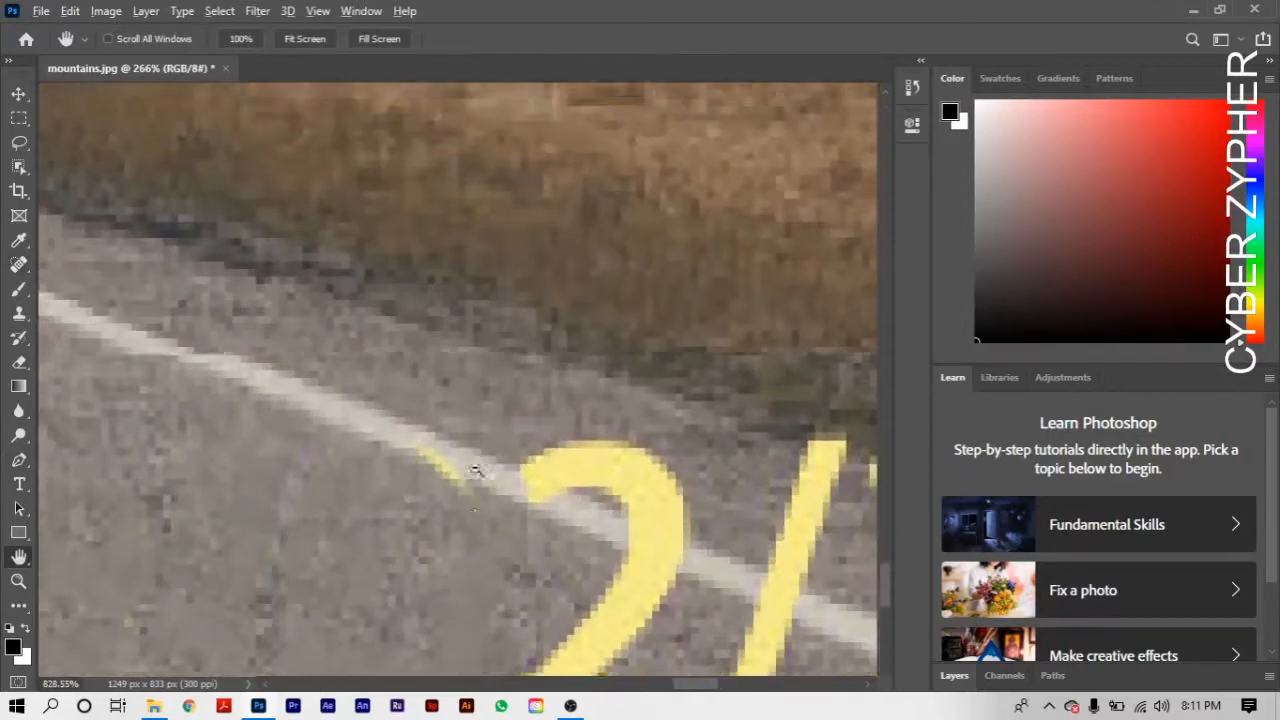
pyautogui.moveTo(396, 471); pyautogui.dragTo(429, 463)
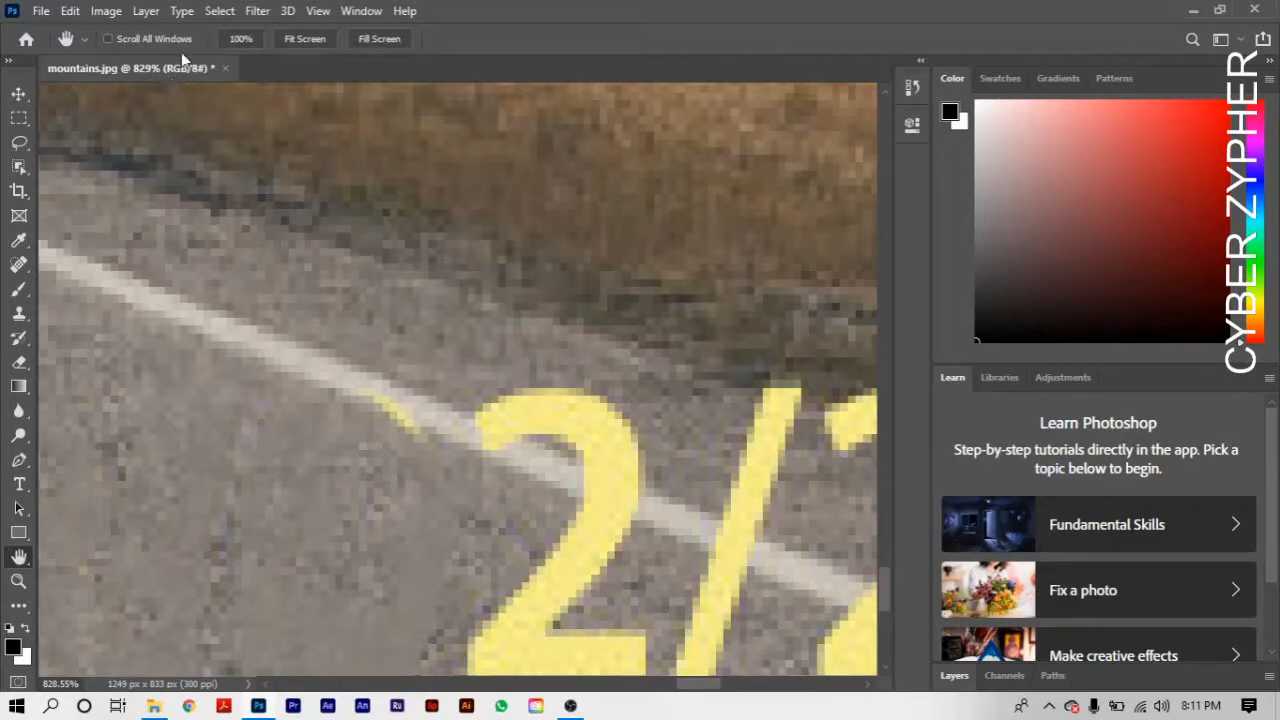
pyautogui.click(107, 12)
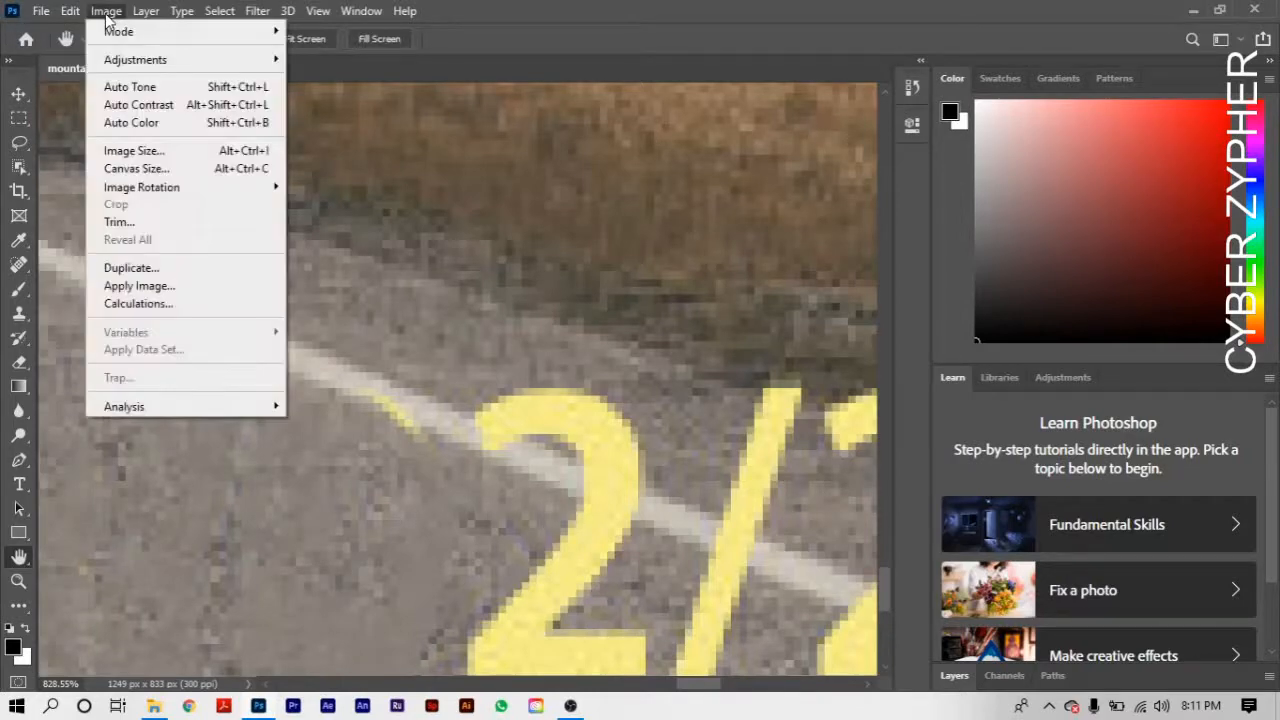
pyautogui.click(257, 153)
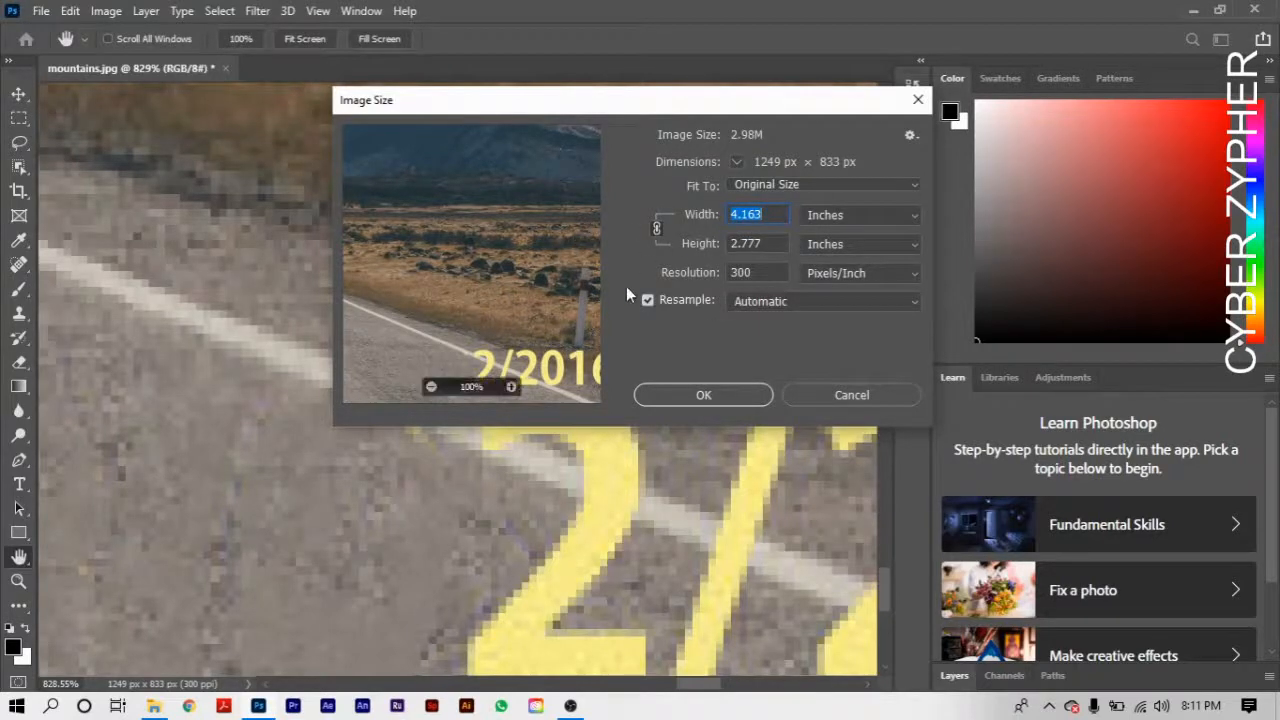
pyautogui.click(845, 397)
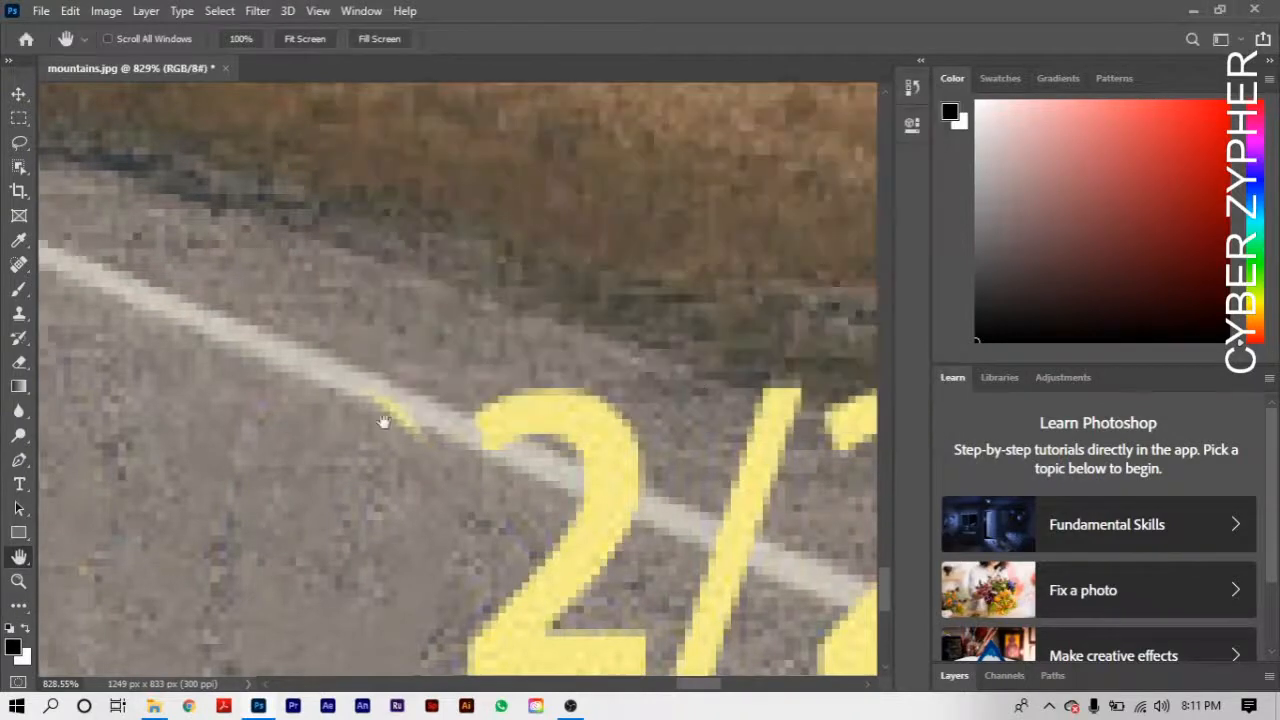
# - Set the Spot Healing Brush size to 1 px and paint away the yellow remnant along the white road line
pyautogui.moveTo(392, 457); pyautogui.dragTo(411, 420)
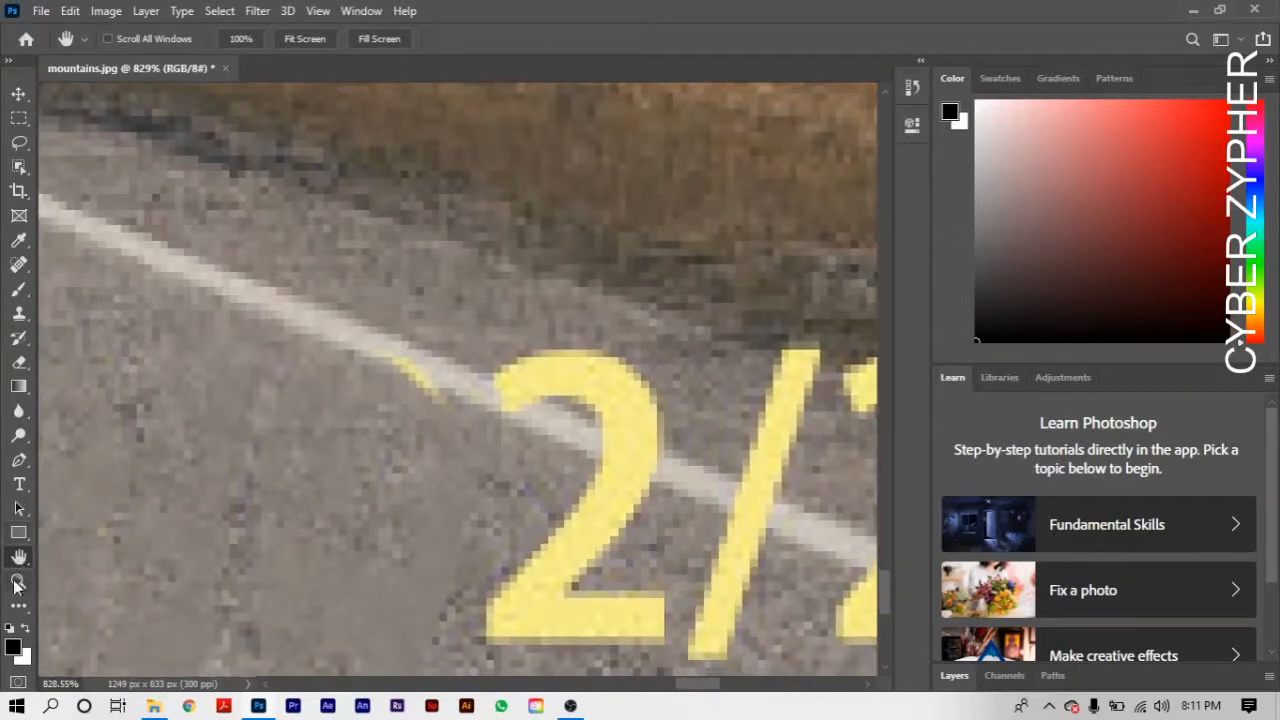
pyautogui.click(18, 268)
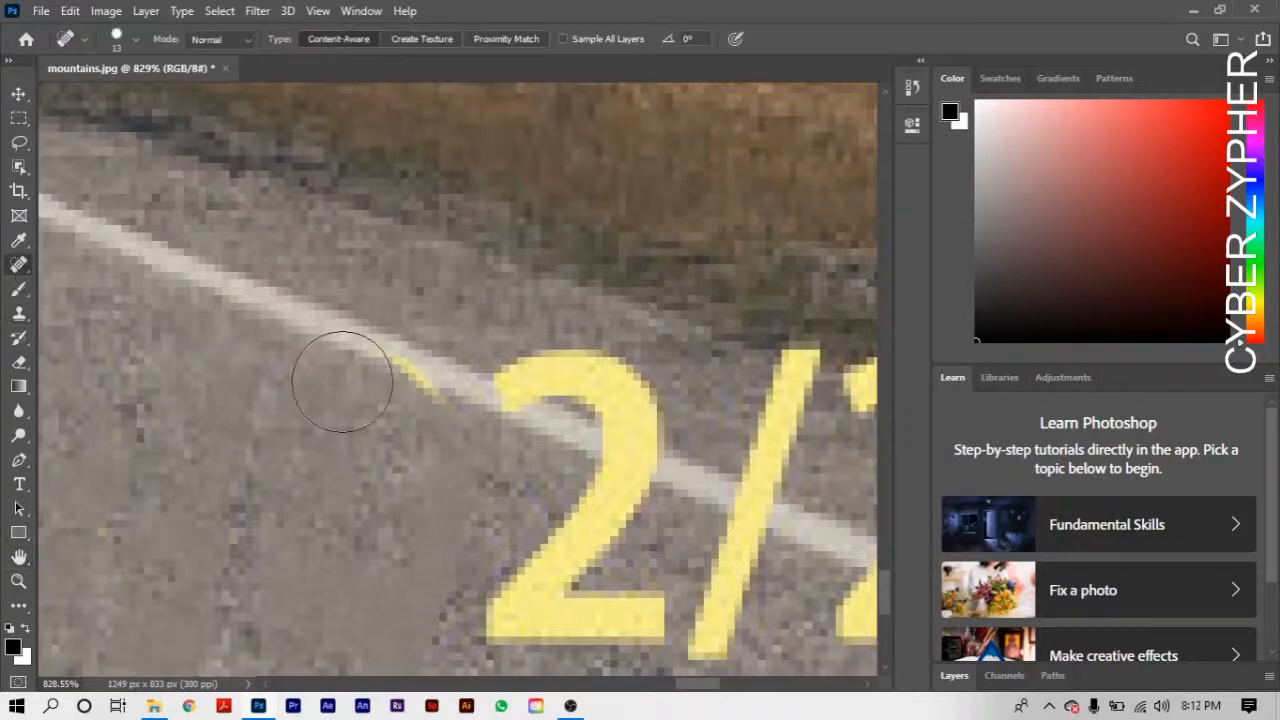
pyautogui.rightClick(322, 447)
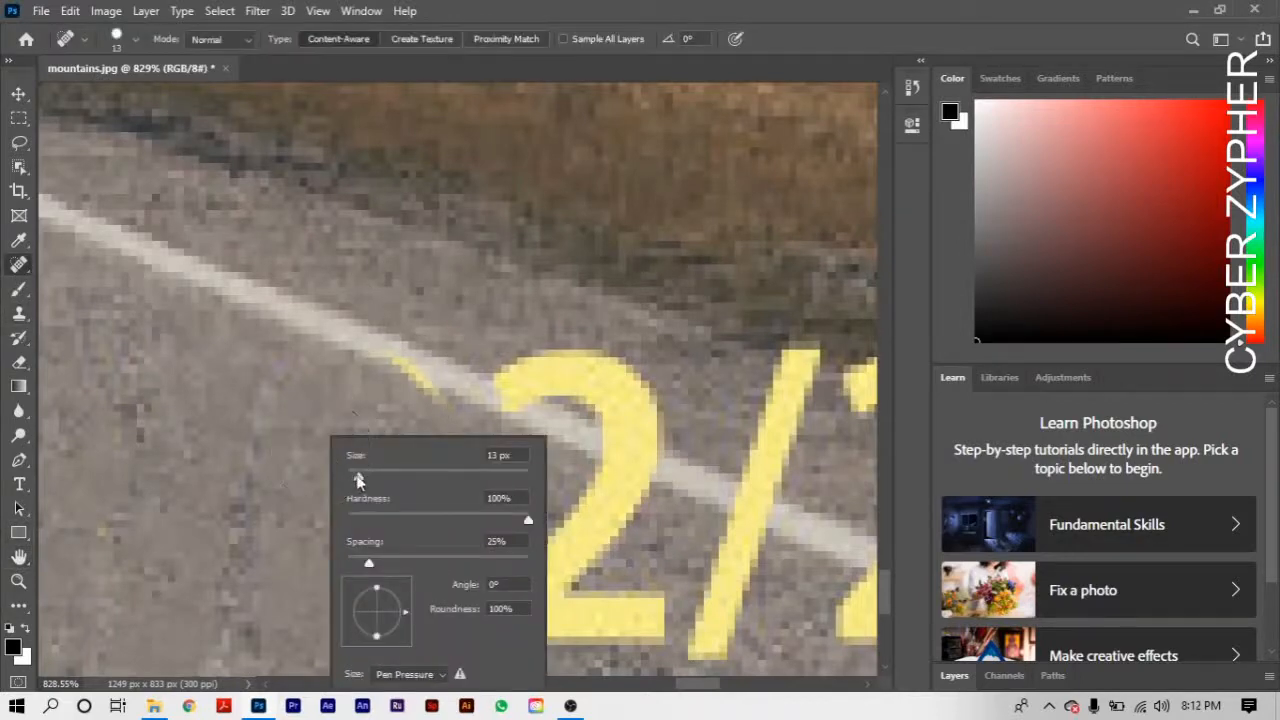
pyautogui.moveTo(358, 476); pyautogui.dragTo(344, 476)
pyautogui.moveTo(380, 357)
pyautogui.mouseDown()
pyautogui.moveTo(408, 386)
pyautogui.moveTo(402, 357)
pyautogui.moveTo(437, 400)
pyautogui.moveTo(426, 364)
pyautogui.moveTo(421, 380)
pyautogui.mouseUp()
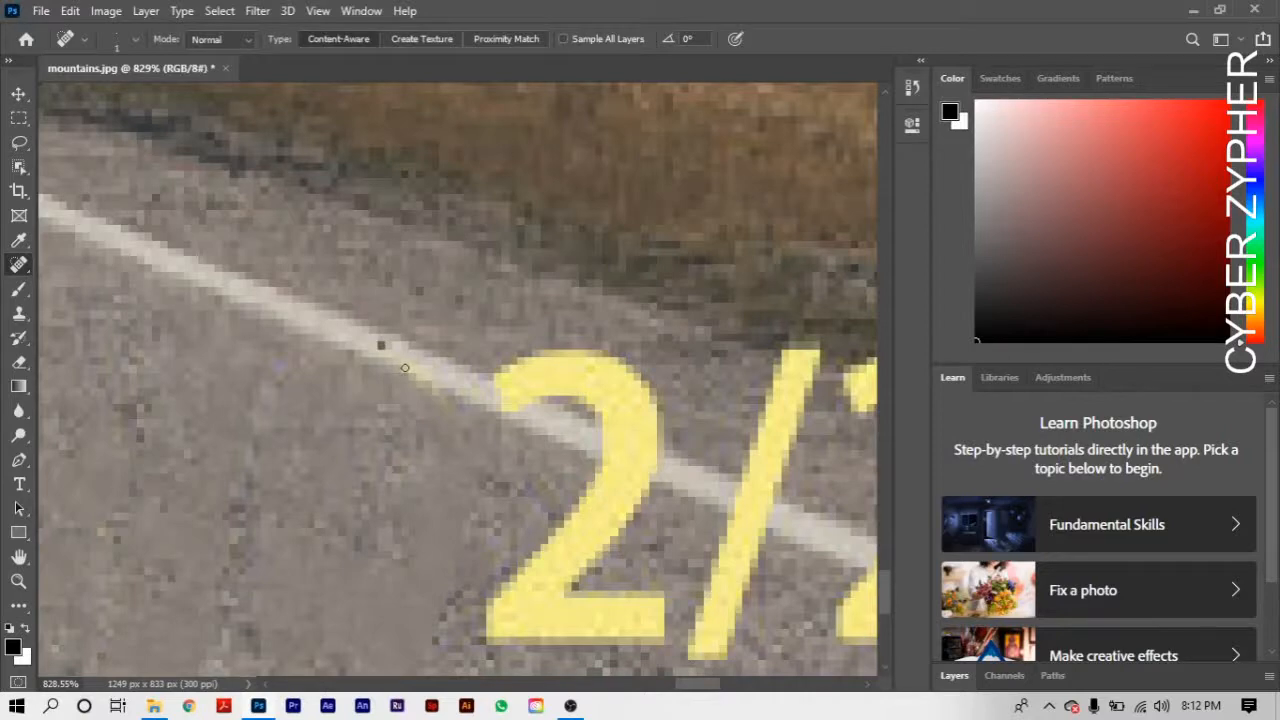
pyautogui.moveTo(405, 368)
pyautogui.mouseDown()
pyautogui.moveTo(441, 397)
pyautogui.moveTo(392, 348)
pyautogui.mouseUp()
# - Set the Spot Healing Brush size to 9 px and remove the "2" before the slash from the road and white line
pyautogui.click(19, 557)
pyautogui.scroll(-5, 407, 503)
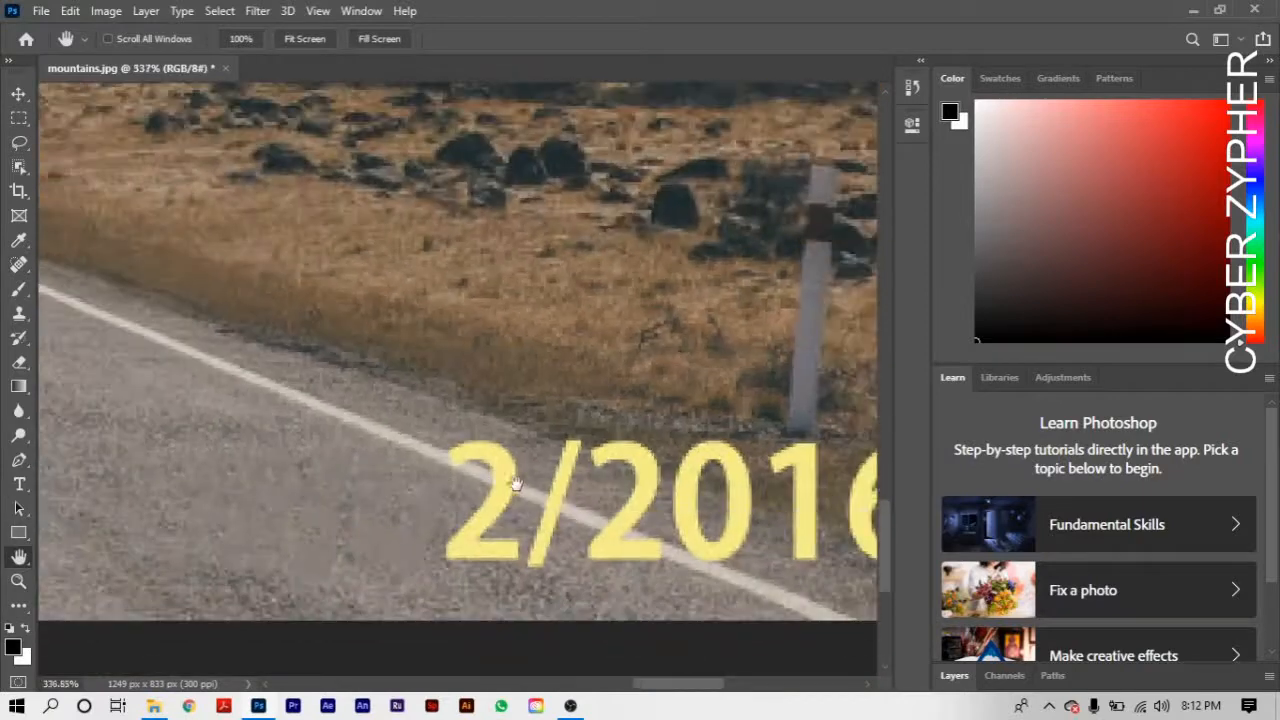
pyautogui.moveTo(516, 484); pyautogui.dragTo(191, 392)
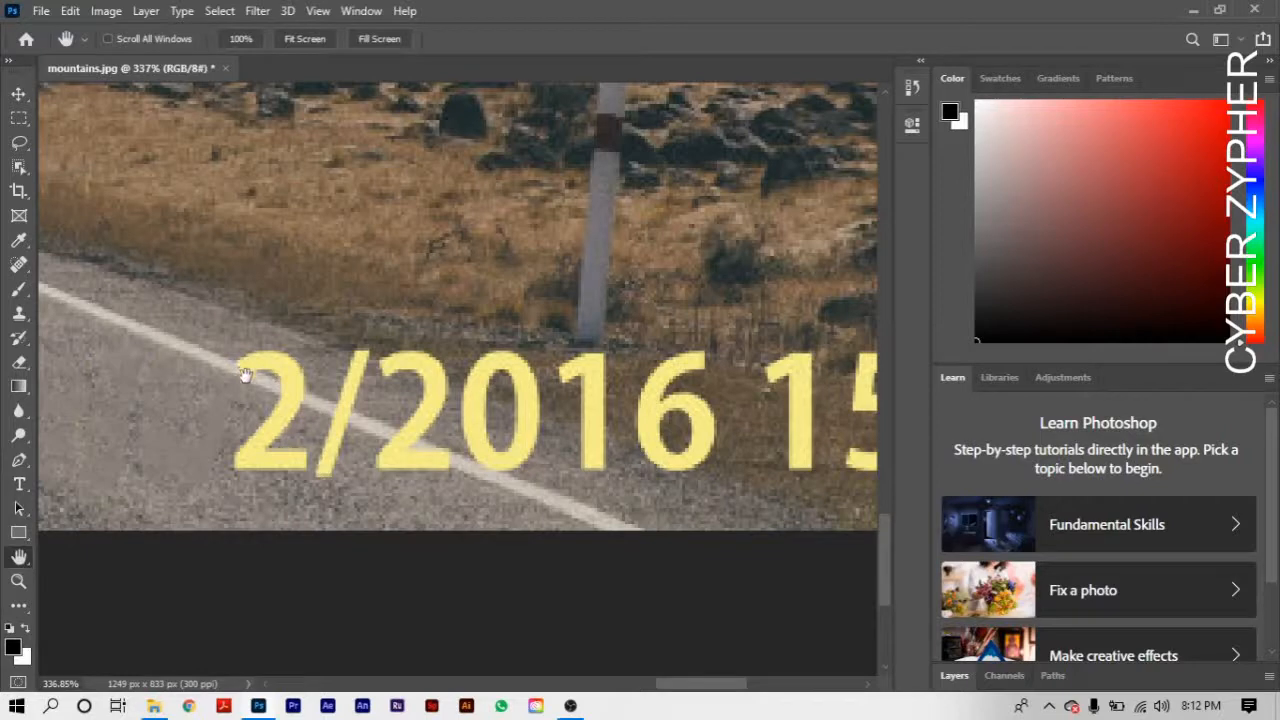
pyautogui.scroll(6, 233, 388)
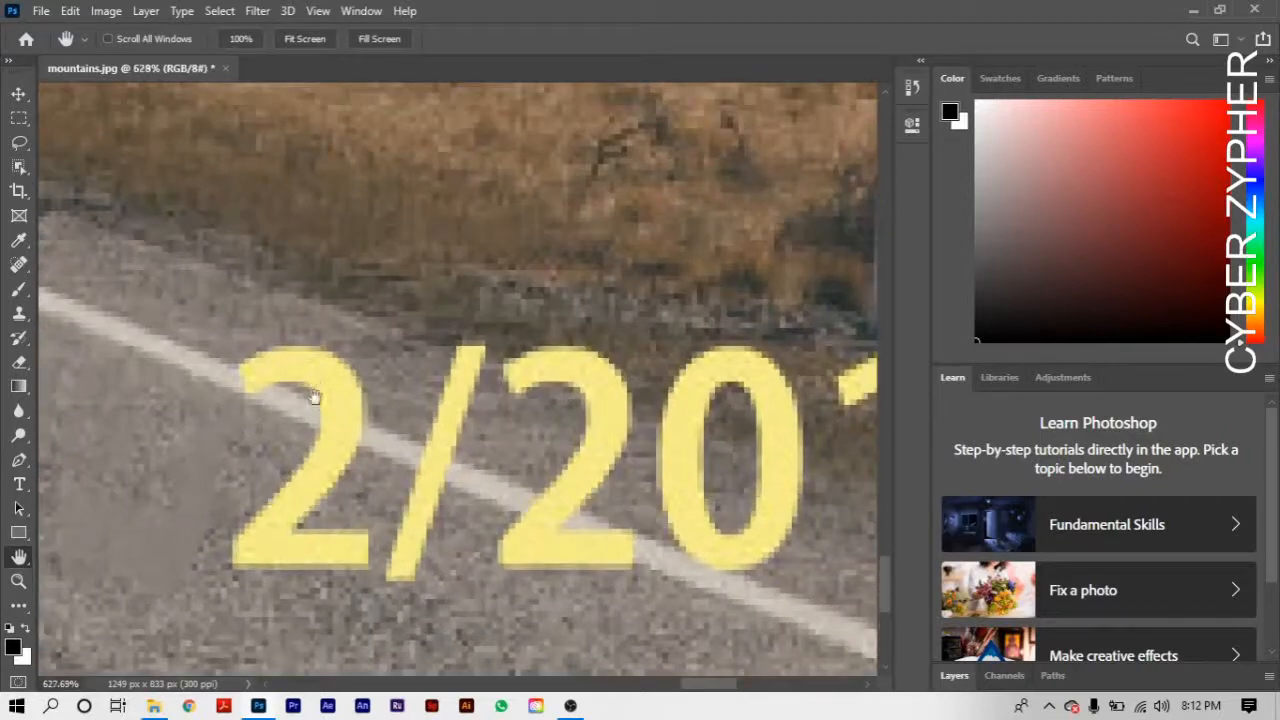
pyautogui.moveTo(322, 414); pyautogui.dragTo(474, 409)
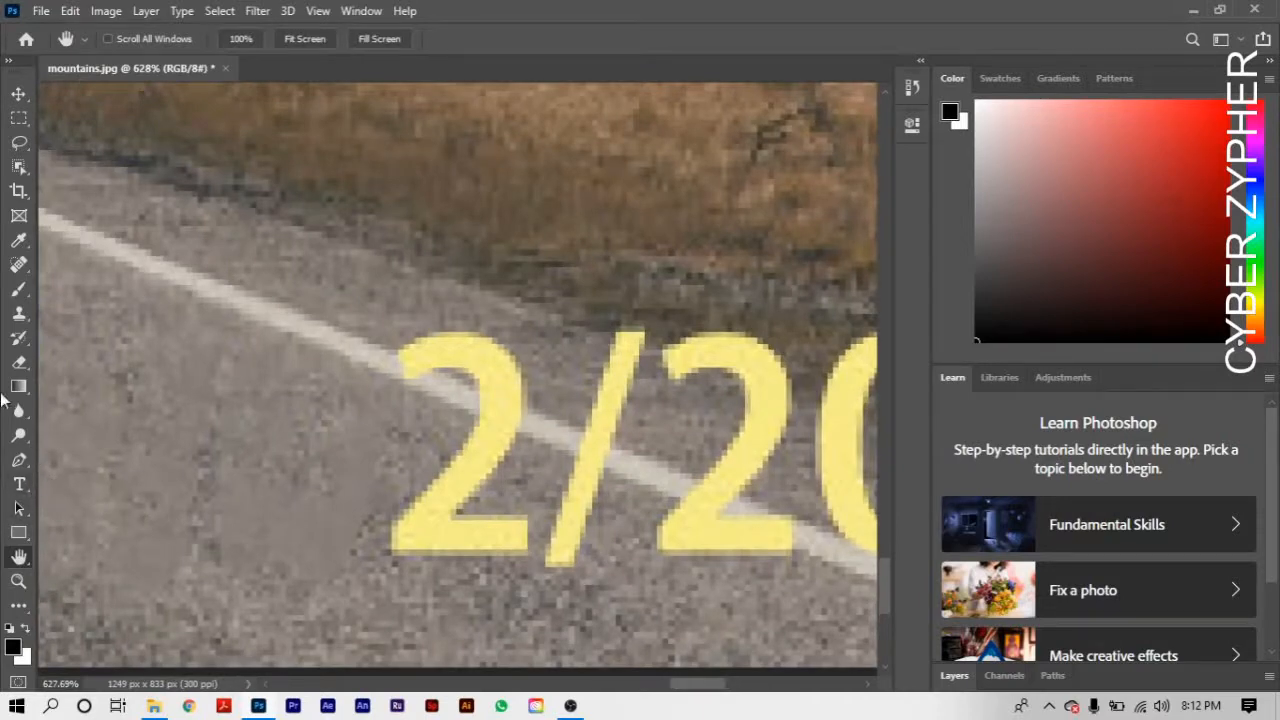
pyautogui.click(22, 266)
pyautogui.rightClick(360, 423)
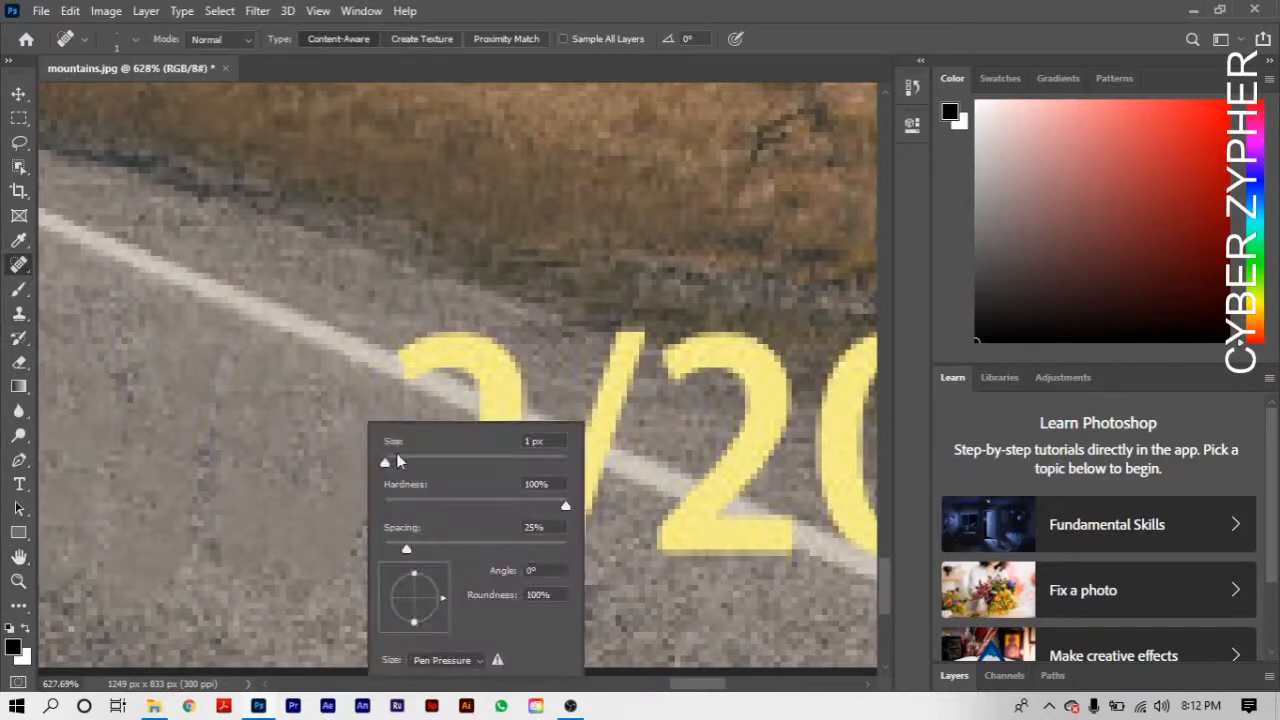
pyautogui.moveTo(386, 465); pyautogui.dragTo(392, 464)
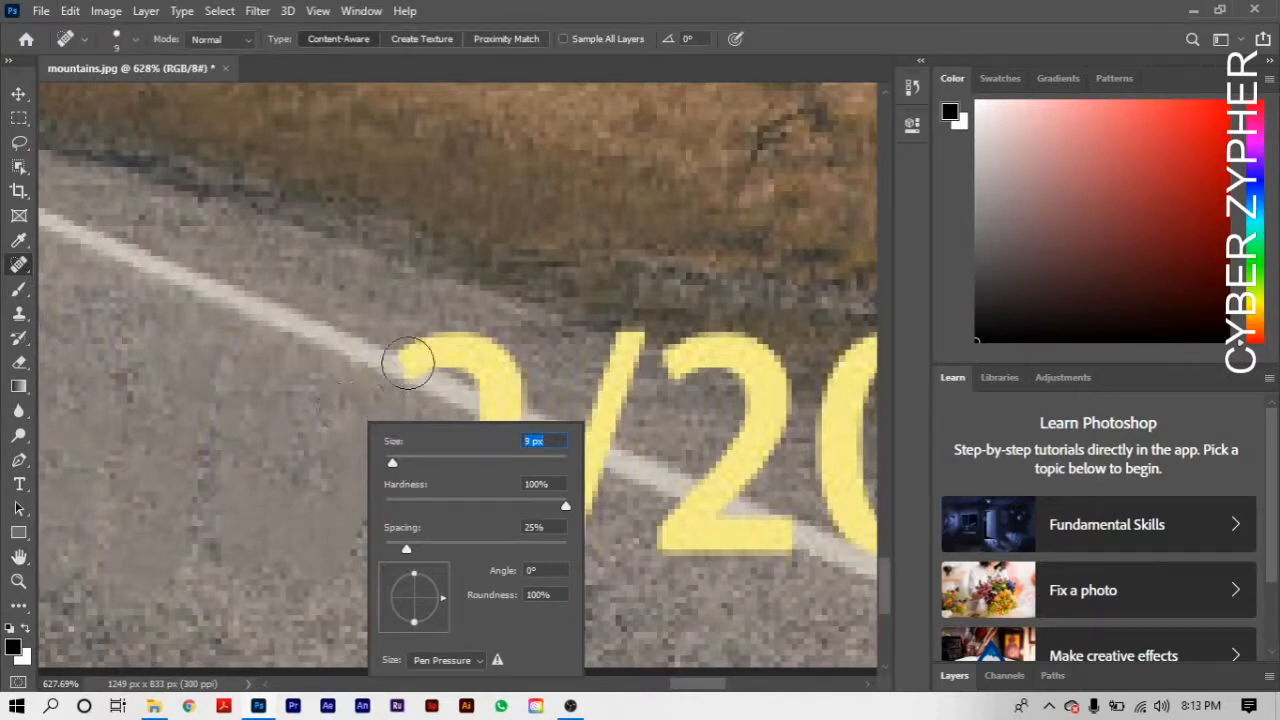
pyautogui.moveTo(408, 362)
pyautogui.mouseDown()
pyautogui.moveTo(455, 345)
pyautogui.moveTo(495, 368)
pyautogui.moveTo(495, 420)
pyautogui.moveTo(477, 462)
pyautogui.moveTo(382, 550)
pyautogui.moveTo(448, 556)
pyautogui.moveTo(497, 545)
pyautogui.moveTo(515, 525)
pyautogui.moveTo(530, 532)
pyautogui.moveTo(495, 515)
pyautogui.moveTo(470, 522)
pyautogui.mouseUp()
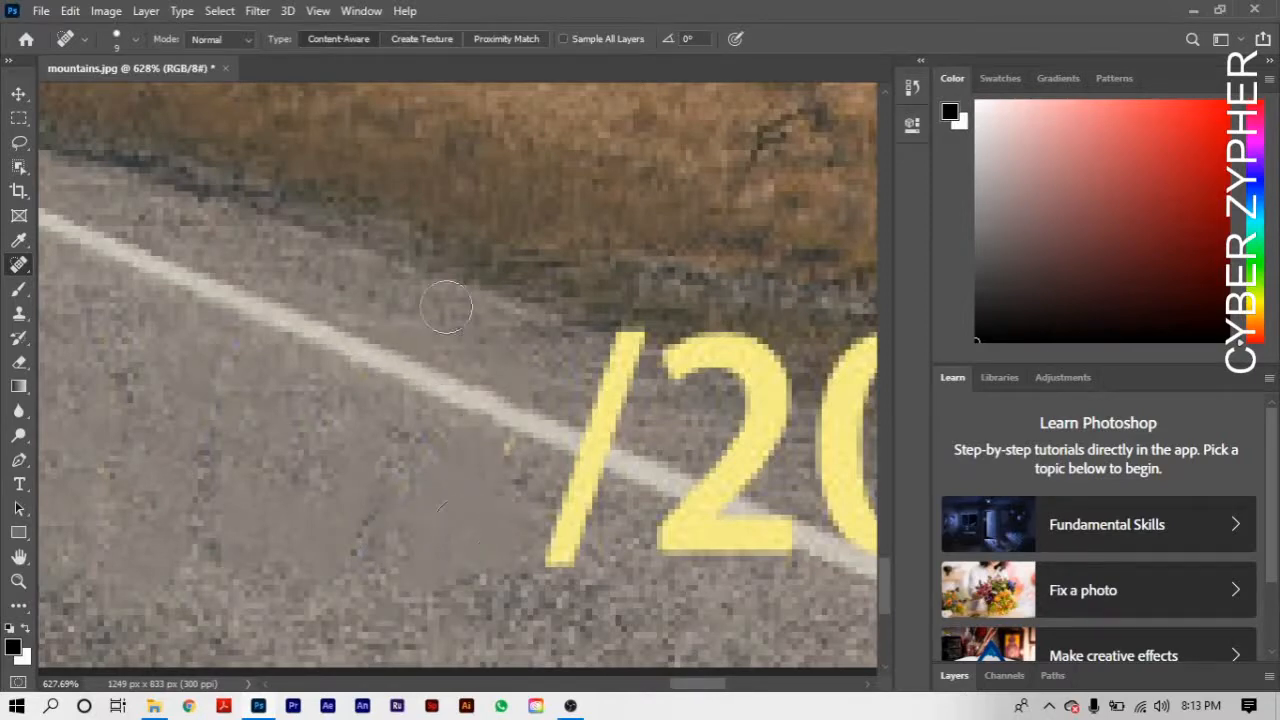
pyautogui.click(497, 452)
# - Remove the slash and the "2" of "2016" with the Spot Healing Brush, including the yellow specks left around the white line
pyautogui.moveTo(560, 555)
pyautogui.mouseDown()
pyautogui.moveTo(568, 495)
pyautogui.moveTo(640, 333)
pyautogui.moveTo(668, 350)
pyautogui.moveTo(729, 345)
pyautogui.moveTo(766, 392)
pyautogui.moveTo(735, 460)
pyautogui.moveTo(681, 524)
pyautogui.mouseUp()
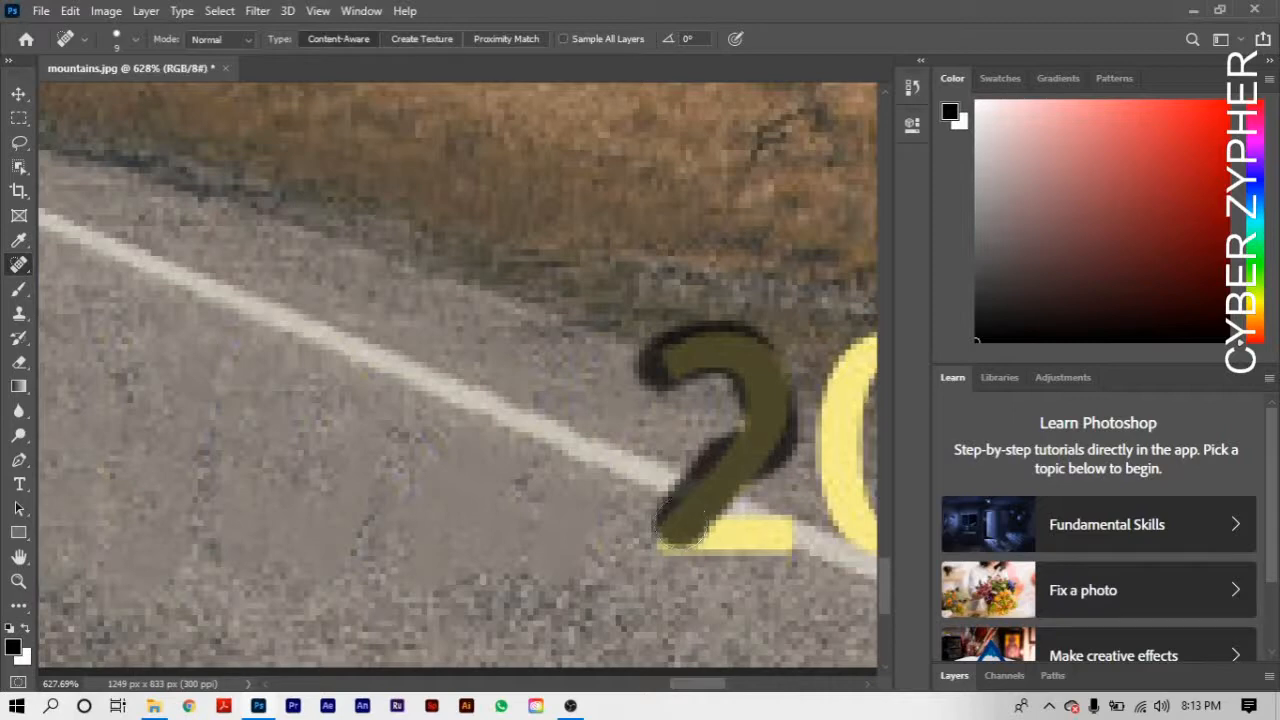
pyautogui.moveTo(760, 420)
pyautogui.mouseDown()
pyautogui.moveTo(714, 534)
pyautogui.moveTo(739, 550)
pyautogui.mouseUp()
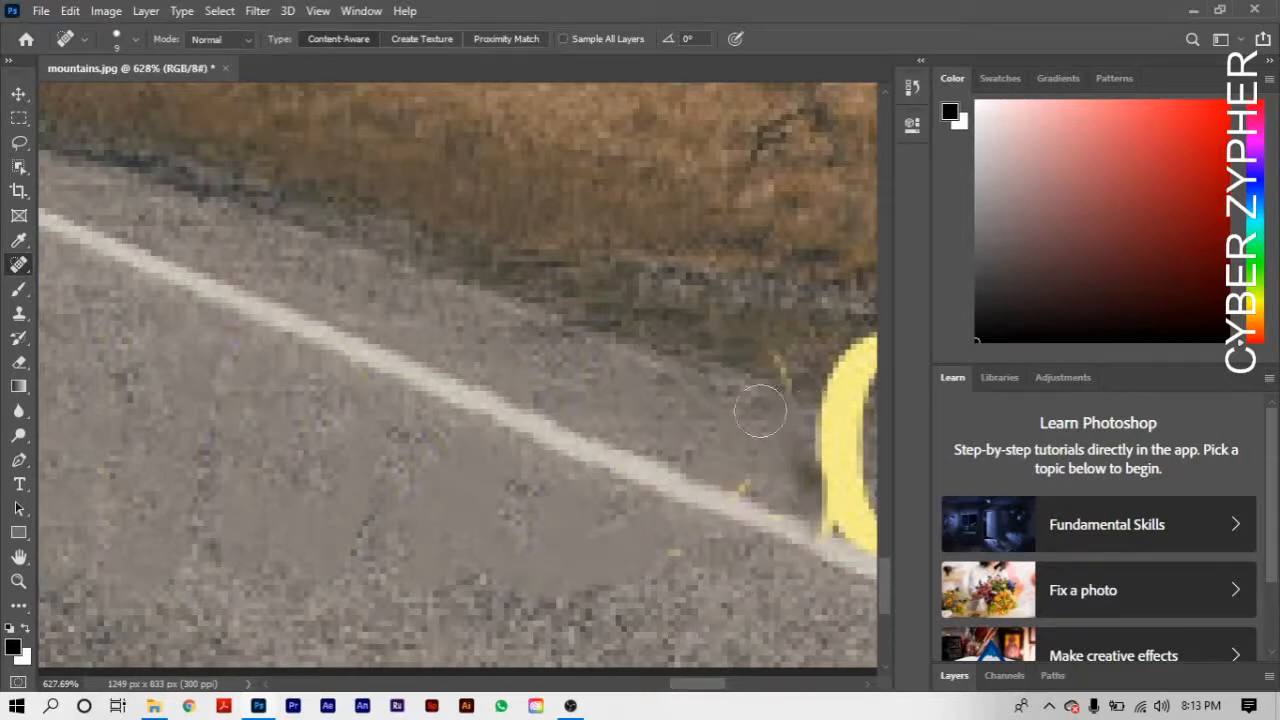
pyautogui.click(774, 368)
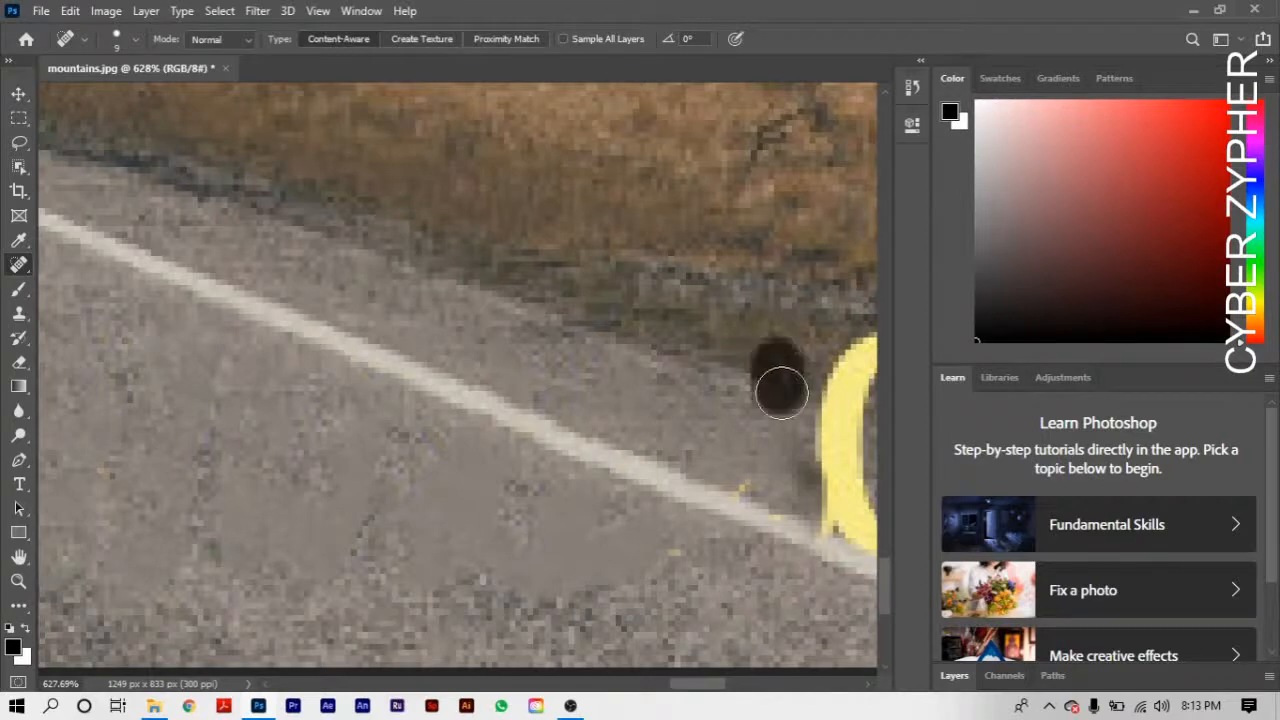
pyautogui.click(748, 480)
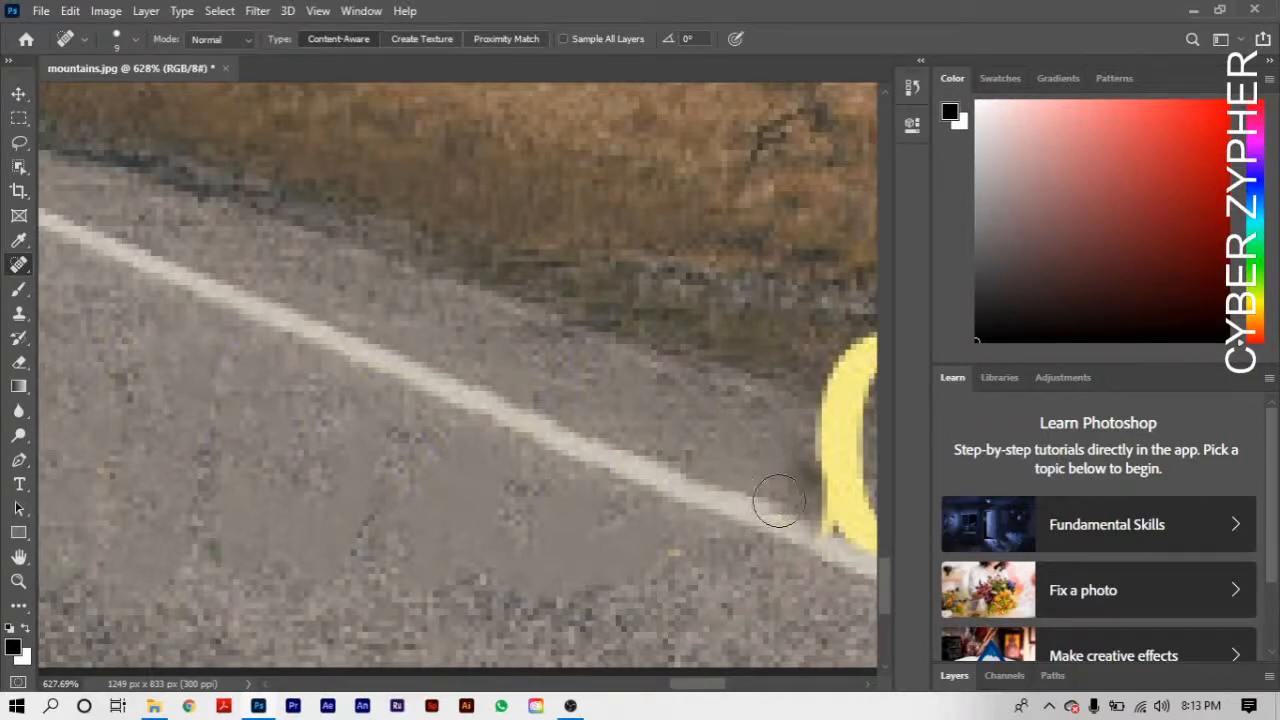
pyautogui.click(777, 506)
pyautogui.click(679, 545)
pyautogui.click(671, 544)
pyautogui.click(712, 544)
pyautogui.click(683, 454)
pyautogui.click(702, 393)
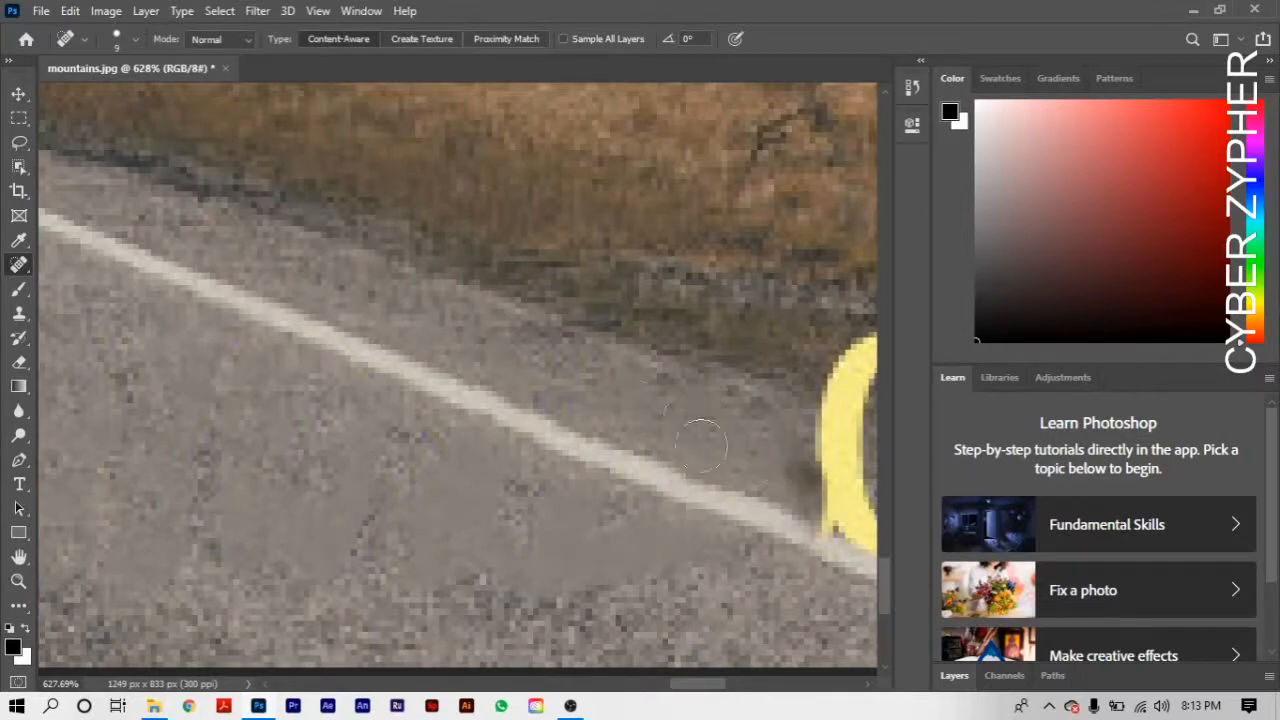
# - Heal the uneven and discoloured patches in the asphalt below the white line with the Spot Healing Brush
pyautogui.click(286, 435)
pyautogui.click(195, 480)
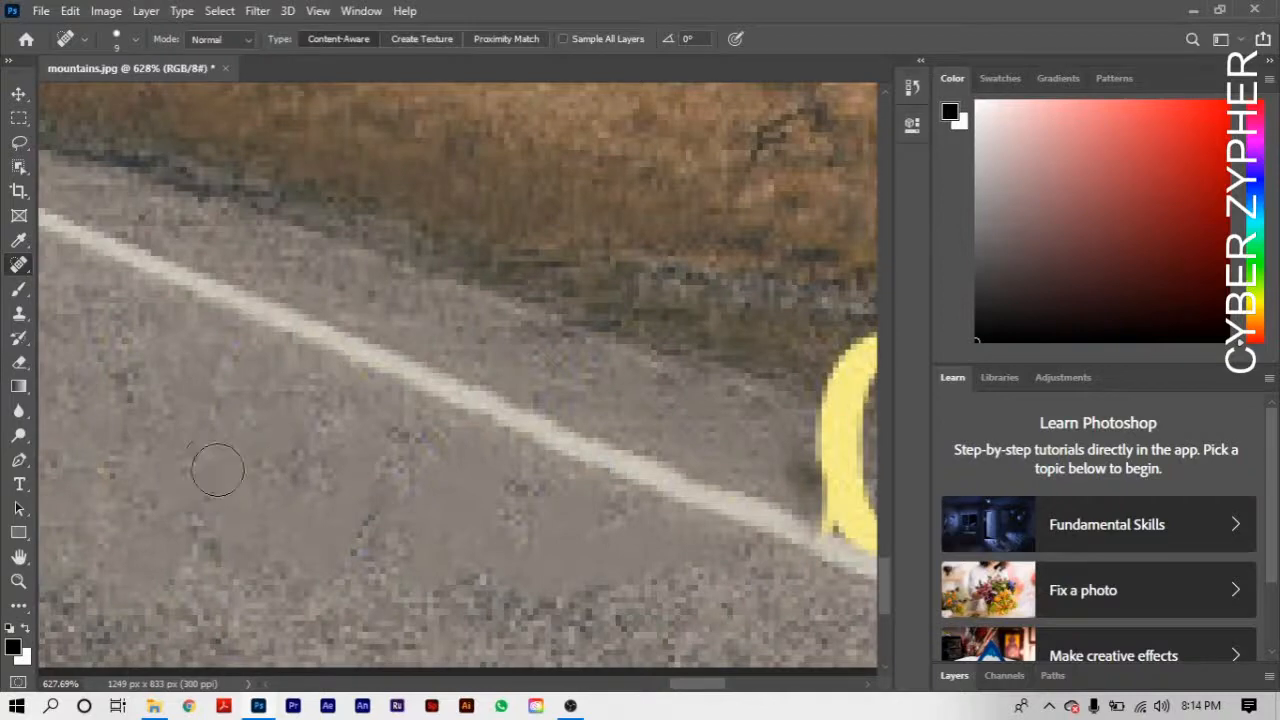
pyautogui.click(140, 343)
pyautogui.keyDown('shift'); pyautogui.click(448, 603); pyautogui.keyUp('shift')
pyautogui.moveTo(451, 604)
pyautogui.mouseDown()
pyautogui.moveTo(310, 456)
pyautogui.moveTo(331, 402)
pyautogui.moveTo(168, 316)
pyautogui.moveTo(180, 288)
pyautogui.mouseUp()
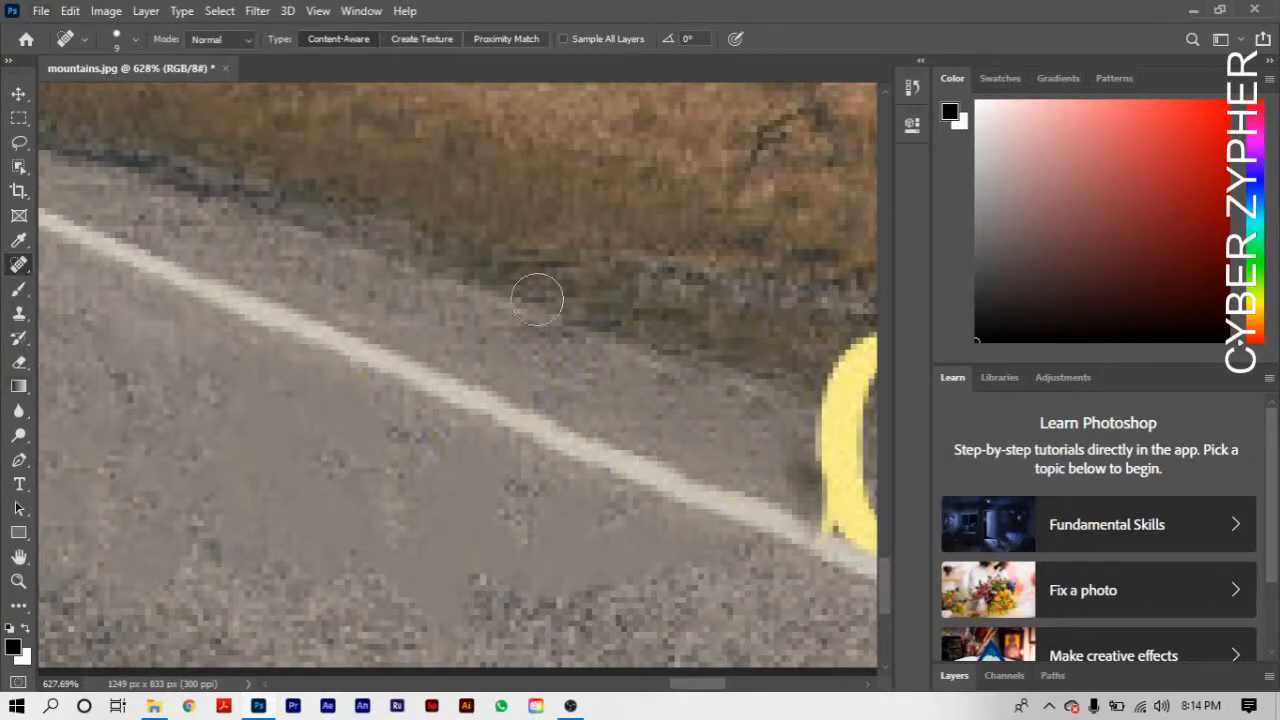
# - Remove the lower part of the "0" in "016" from the asphalt above the white line with the Spot Healing Brush
pyautogui.press('h')
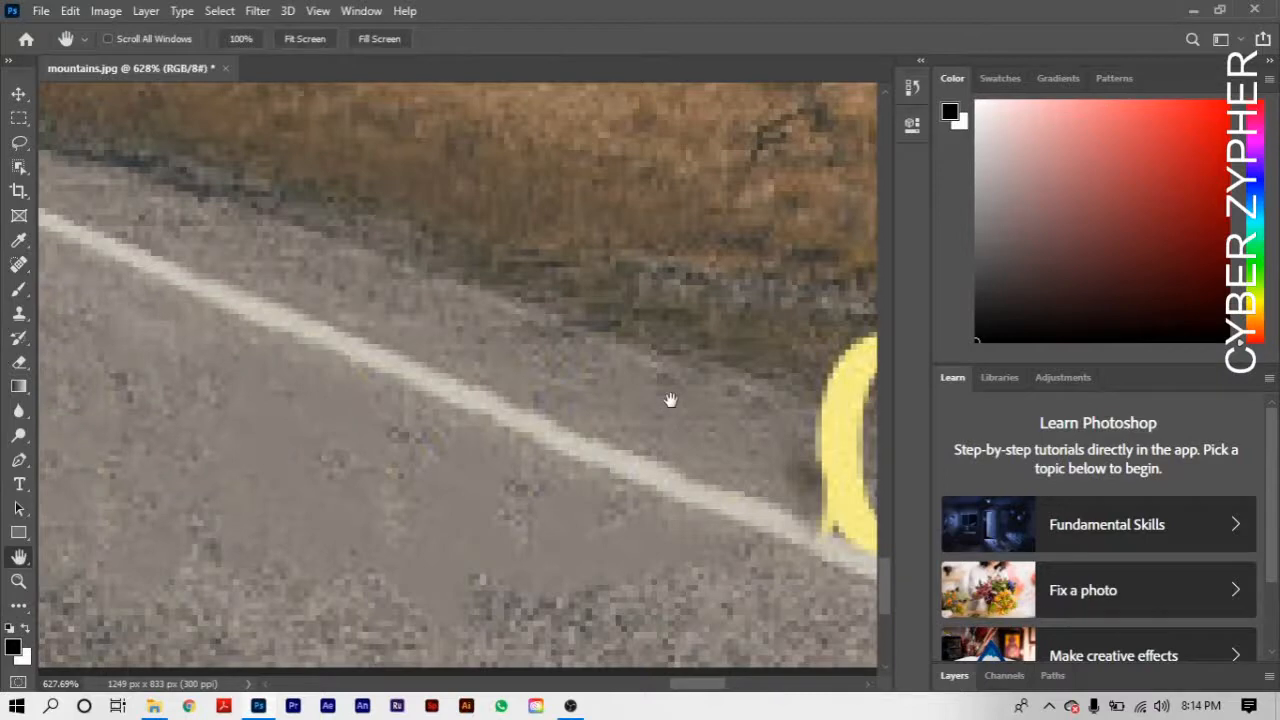
pyautogui.moveTo(731, 429); pyautogui.dragTo(389, 337)
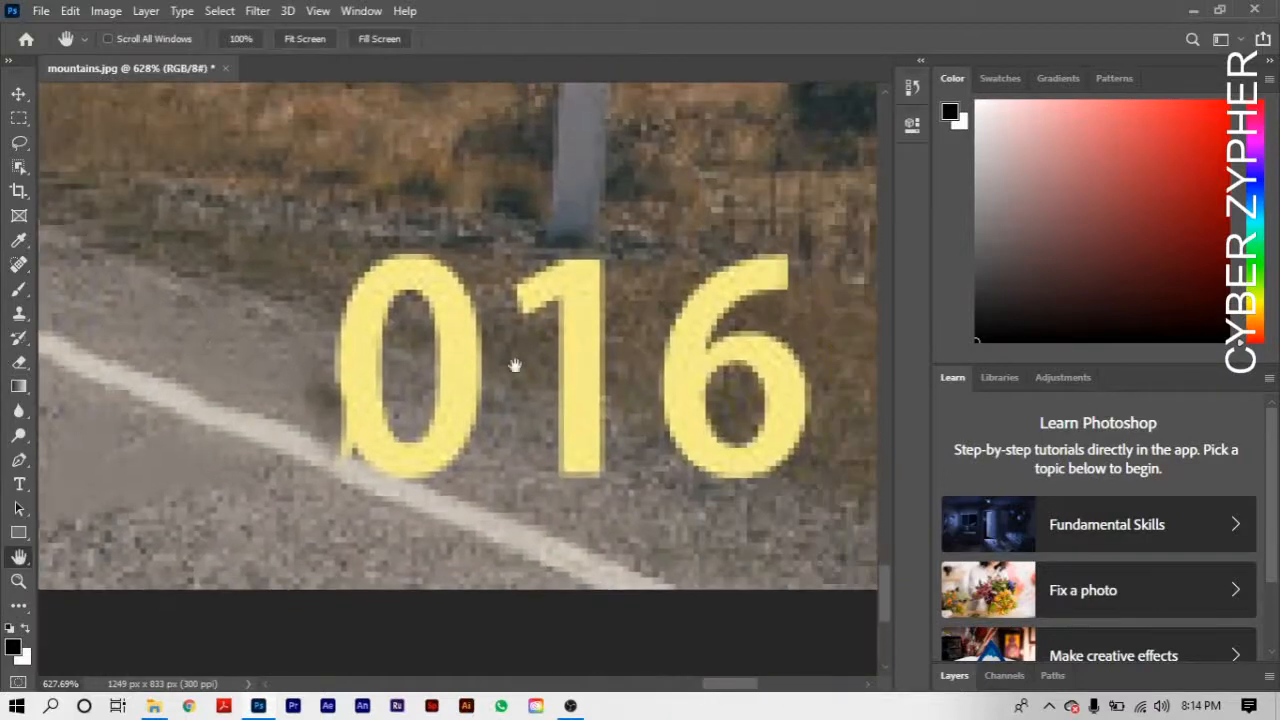
pyautogui.moveTo(620, 415)
pyautogui.mouseDown()
pyautogui.moveTo(515, 401)
pyautogui.moveTo(622, 392)
pyautogui.mouseUp()
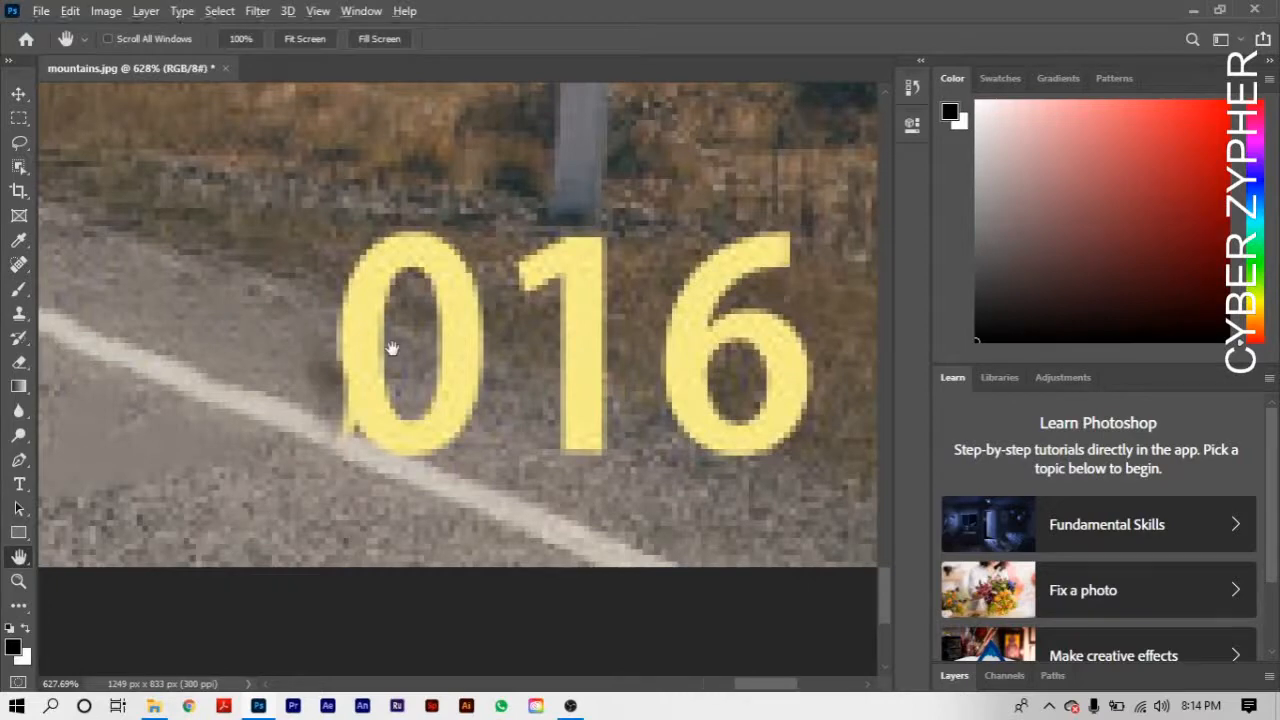
pyautogui.scroll(-3, 390, 348)
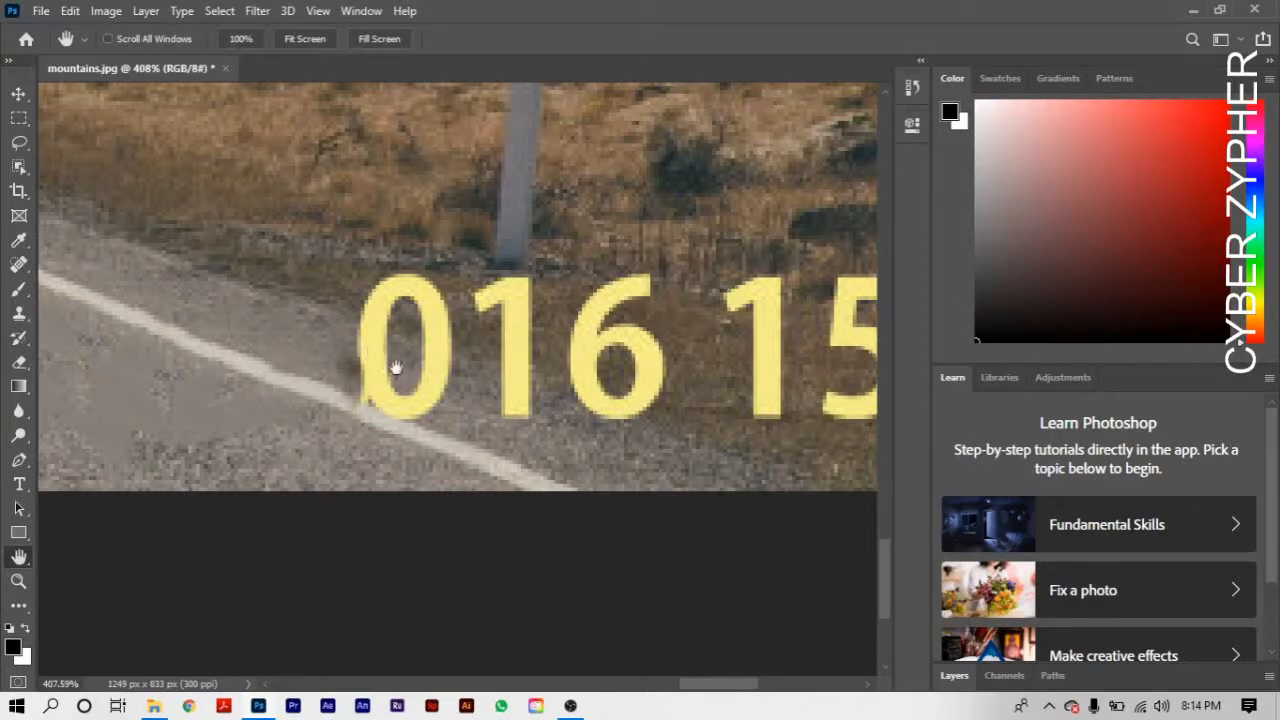
pyautogui.click(19, 264)
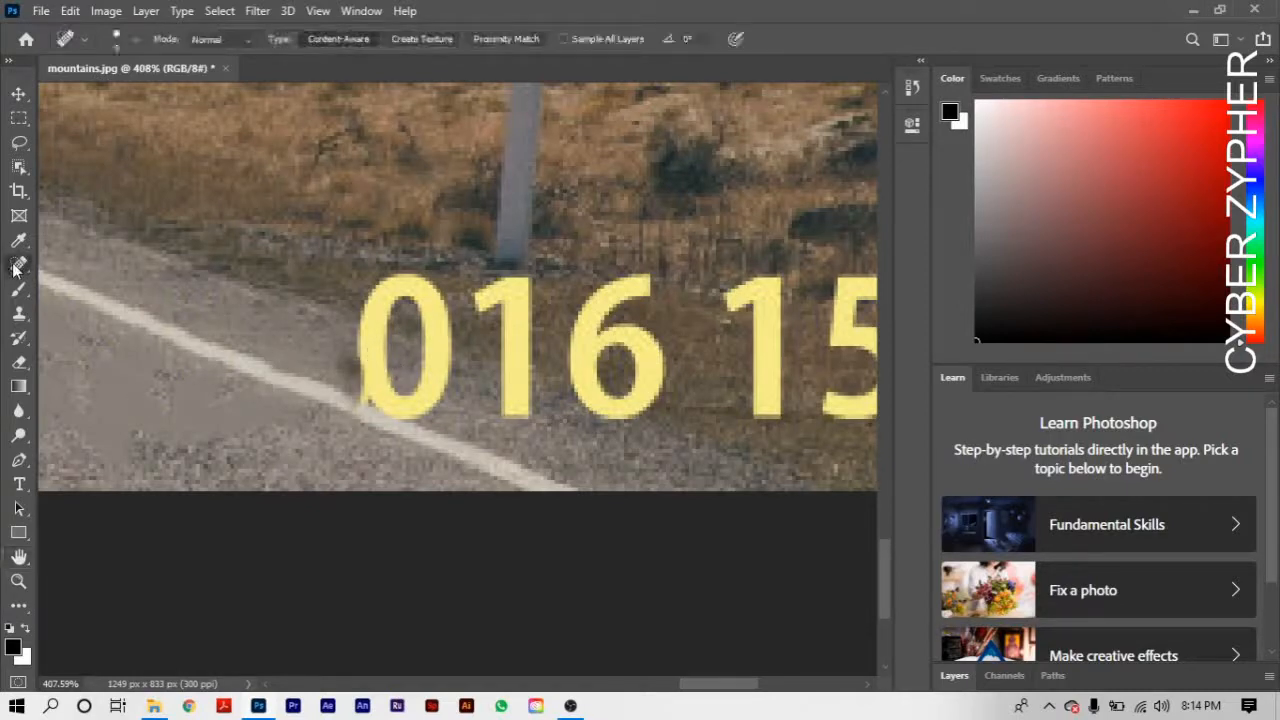
pyautogui.moveTo(380, 366)
pyautogui.mouseDown()
pyautogui.moveTo(337, 369)
pyautogui.moveTo(350, 359)
pyautogui.moveTo(404, 401)
pyautogui.moveTo(449, 406)
pyautogui.moveTo(374, 339)
pyautogui.moveTo(457, 396)
pyautogui.moveTo(437, 356)
pyautogui.moveTo(470, 395)
pyautogui.mouseUp()
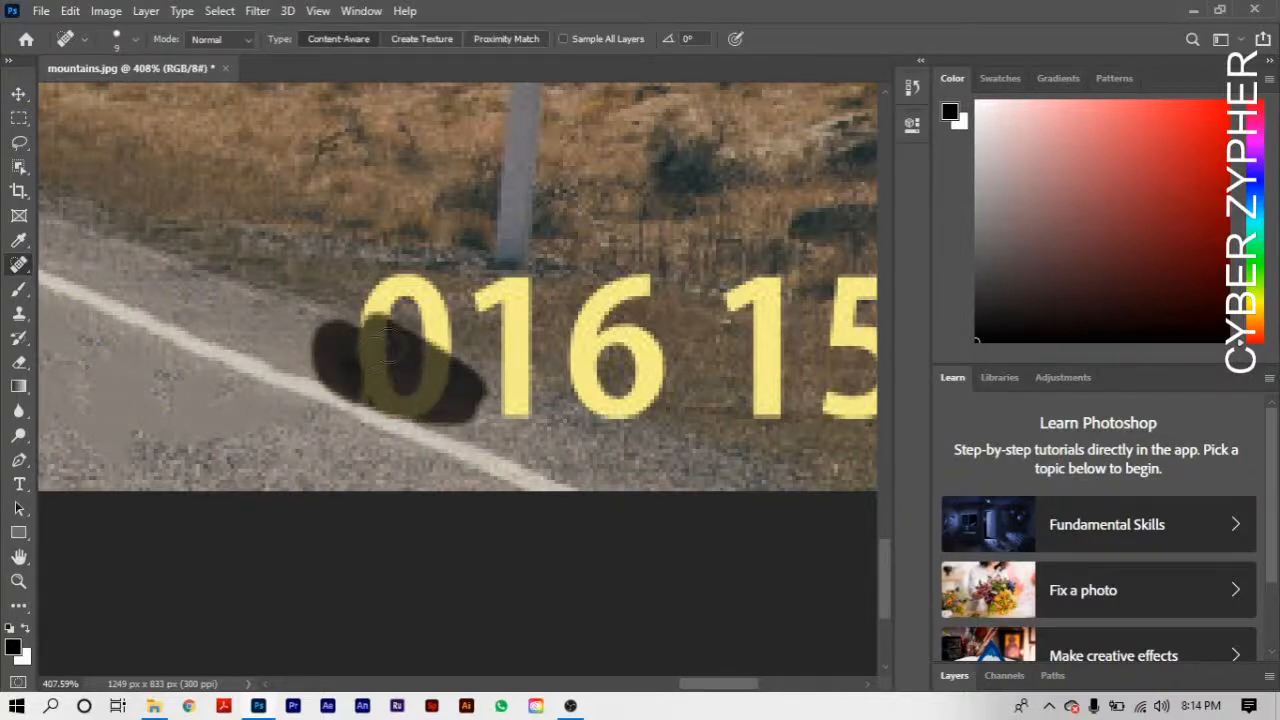
pyautogui.moveTo(391, 347); pyautogui.dragTo(395, 352)
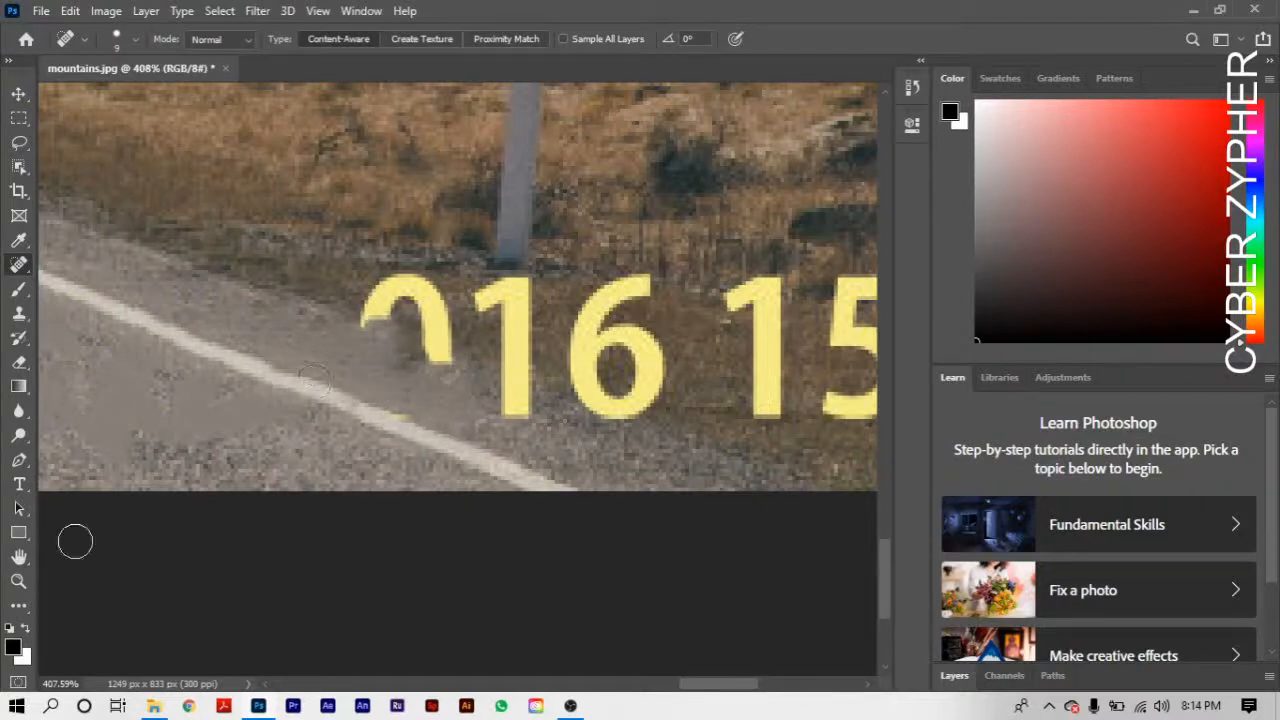
# - Set the Spot Healing Brush size to 1 px and paint away the yellow remnants of the "0" along the white line's upper edge
pyautogui.click(18, 580)
pyautogui.moveTo(316, 372); pyautogui.dragTo(466, 448)
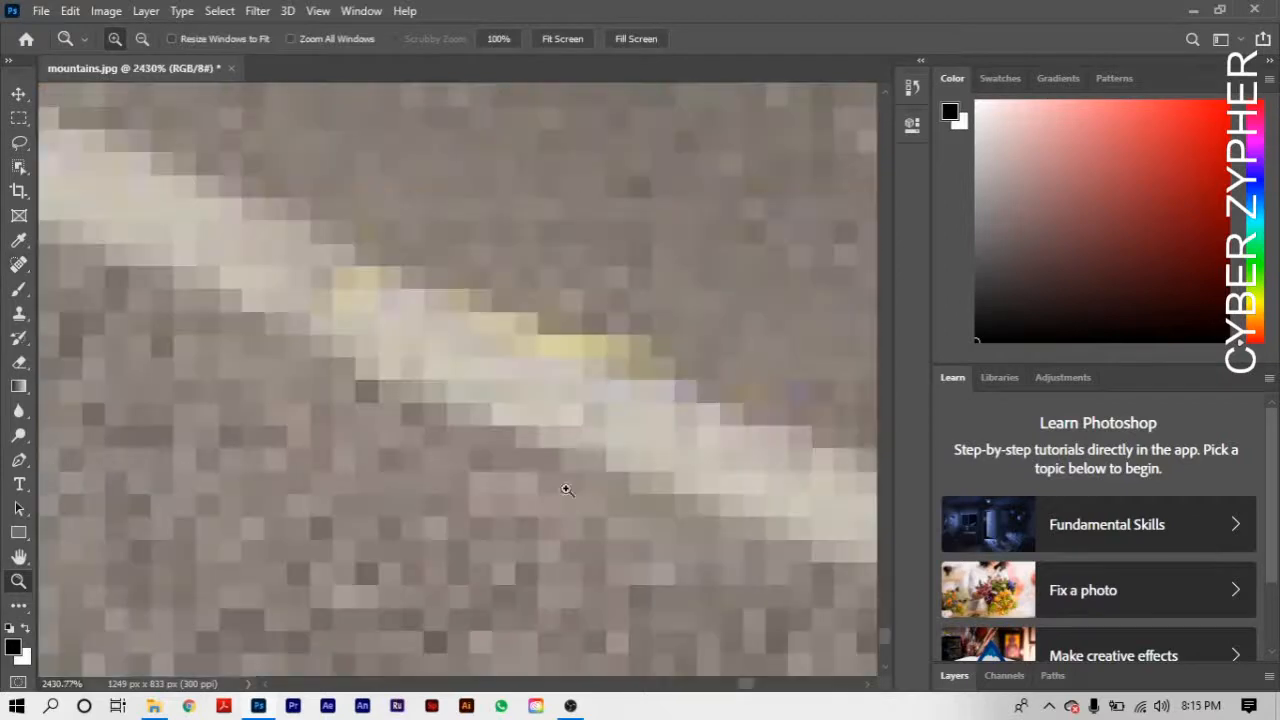
pyautogui.rightClick(487, 340)
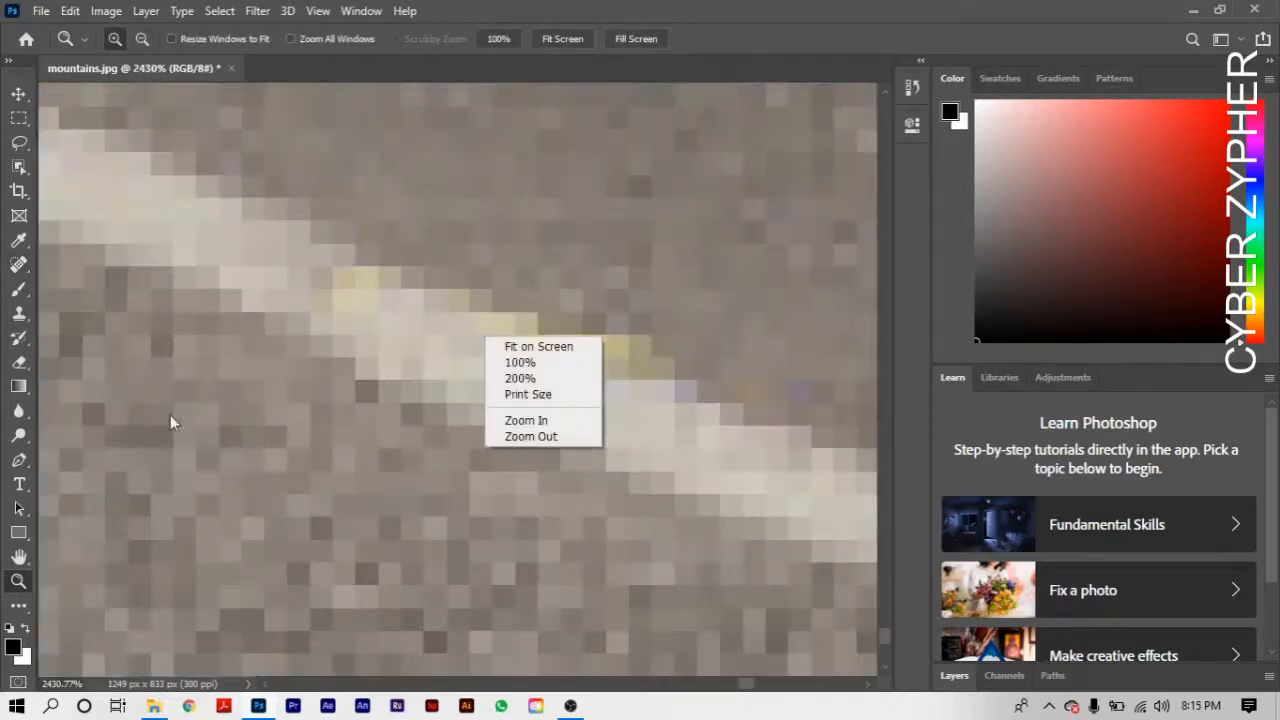
pyautogui.click(426, 267)
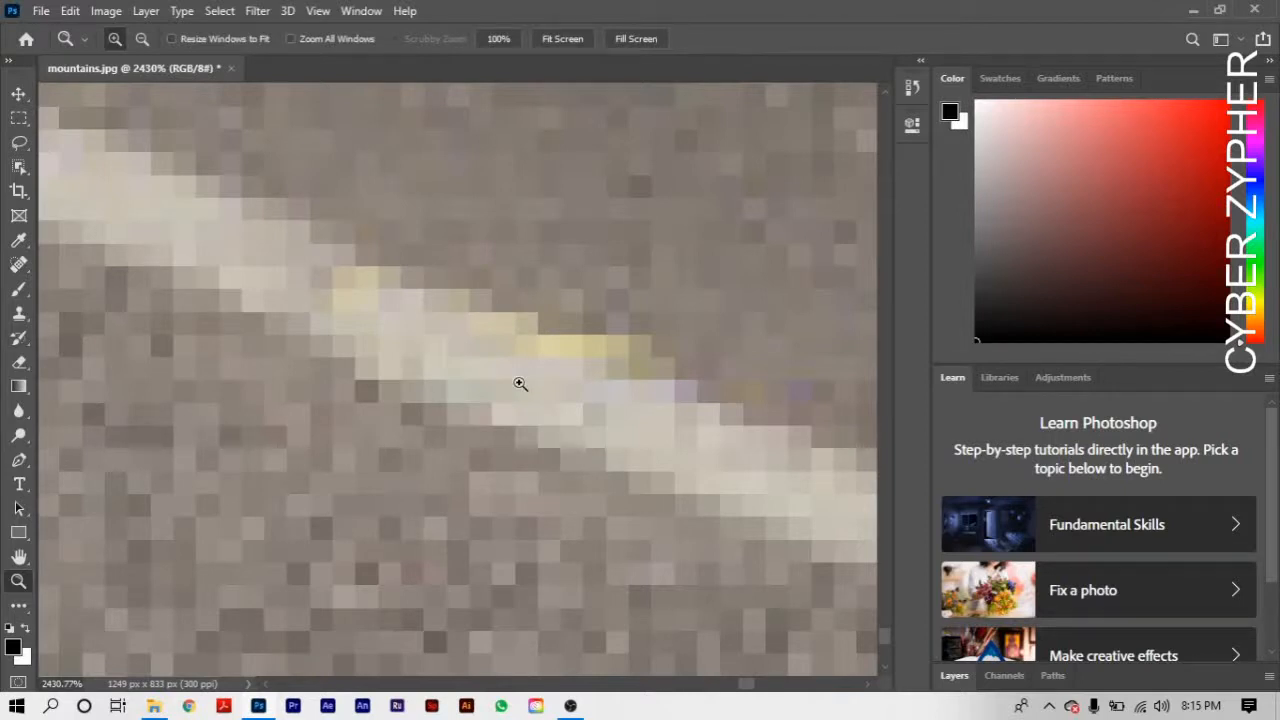
pyautogui.press('j')
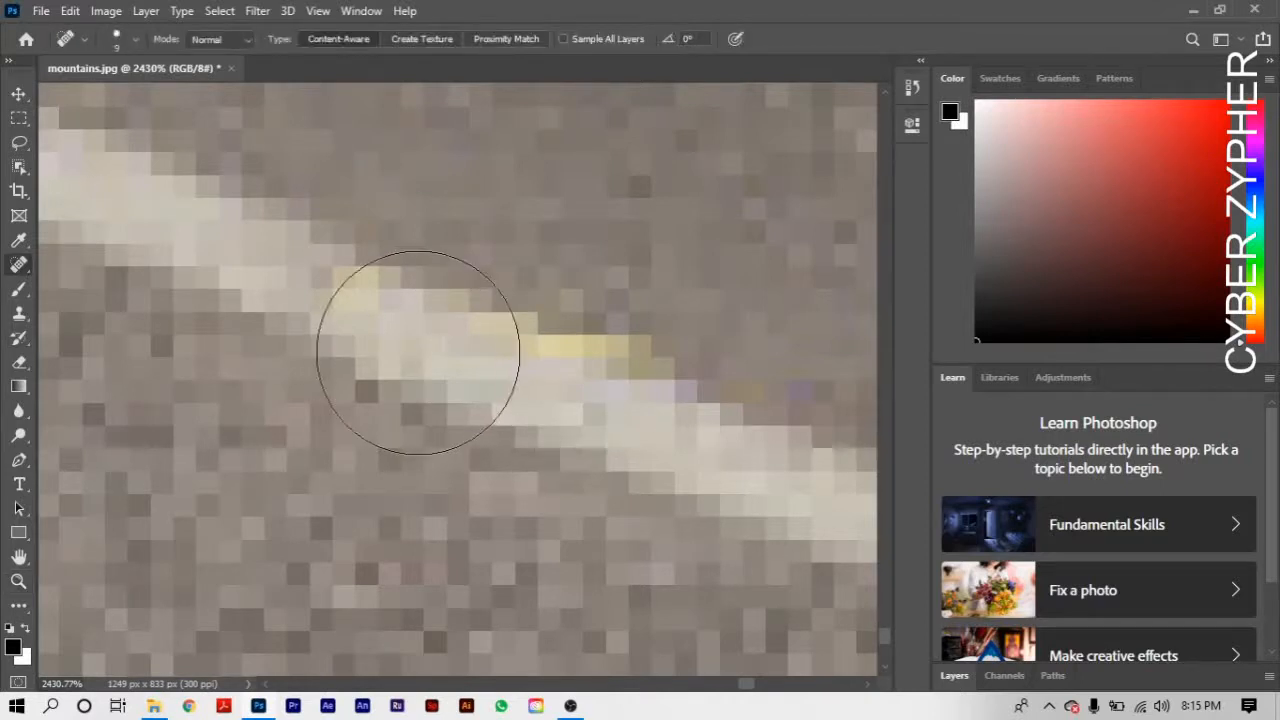
pyautogui.rightClick(426, 352)
pyautogui.moveTo(453, 397); pyautogui.dragTo(439, 401)
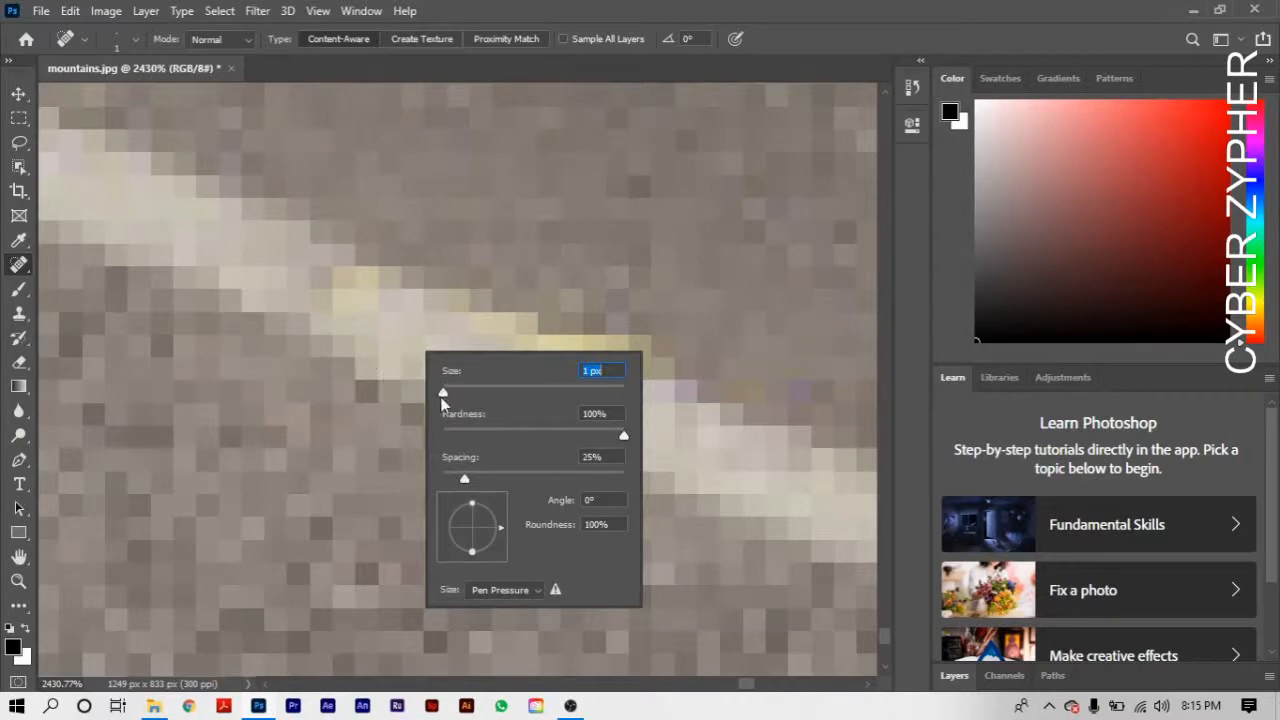
pyautogui.moveTo(328, 276); pyautogui.dragTo(392, 284)
pyautogui.moveTo(452, 328)
pyautogui.mouseDown()
pyautogui.moveTo(612, 363)
pyautogui.moveTo(400, 265)
pyautogui.moveTo(645, 385)
pyautogui.moveTo(615, 390)
pyautogui.mouseUp()
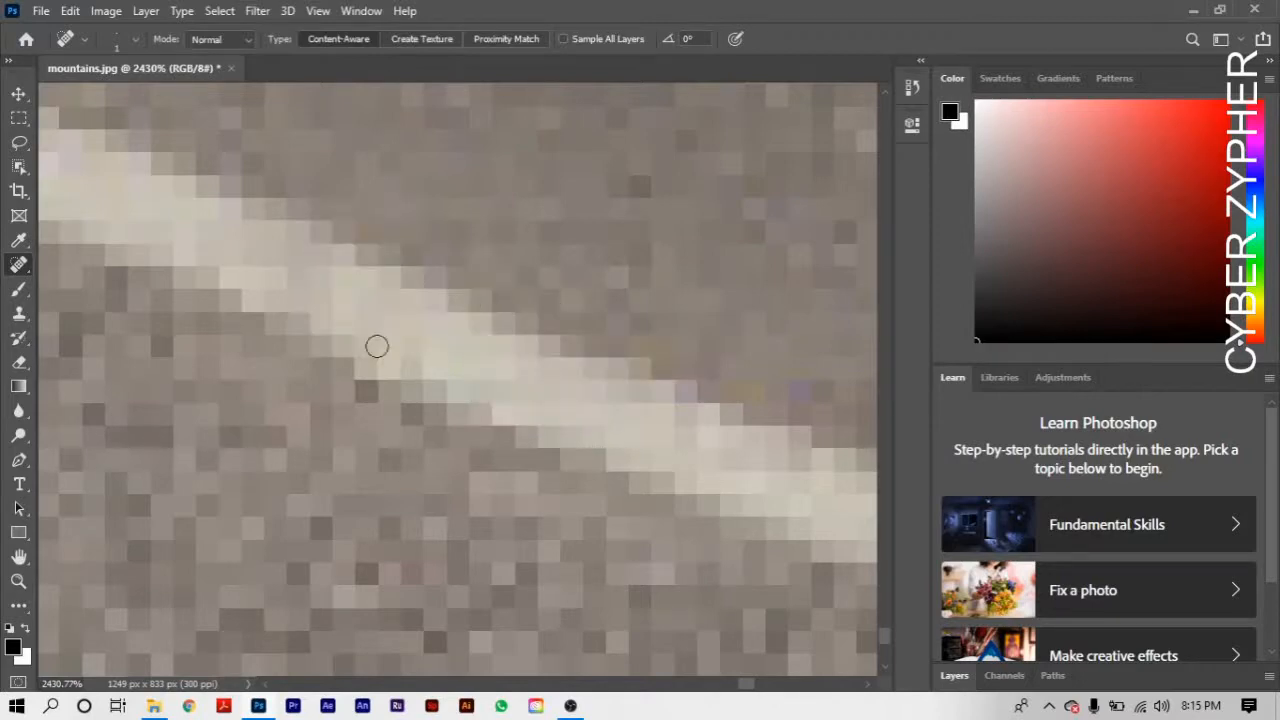
# - Set the Spot Healing Brush size to 6 px and remove the rest of the "0" from the road edge and verge
pyautogui.press('h')
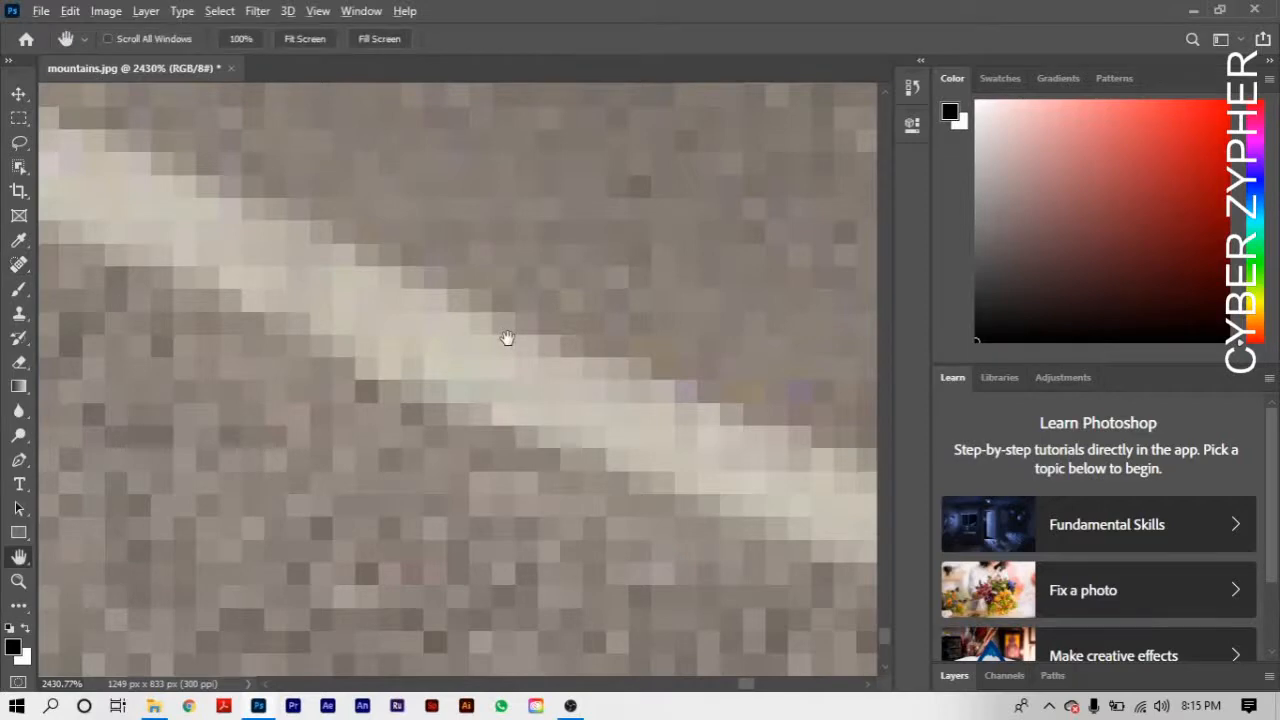
pyautogui.scroll(-4, 507, 338)
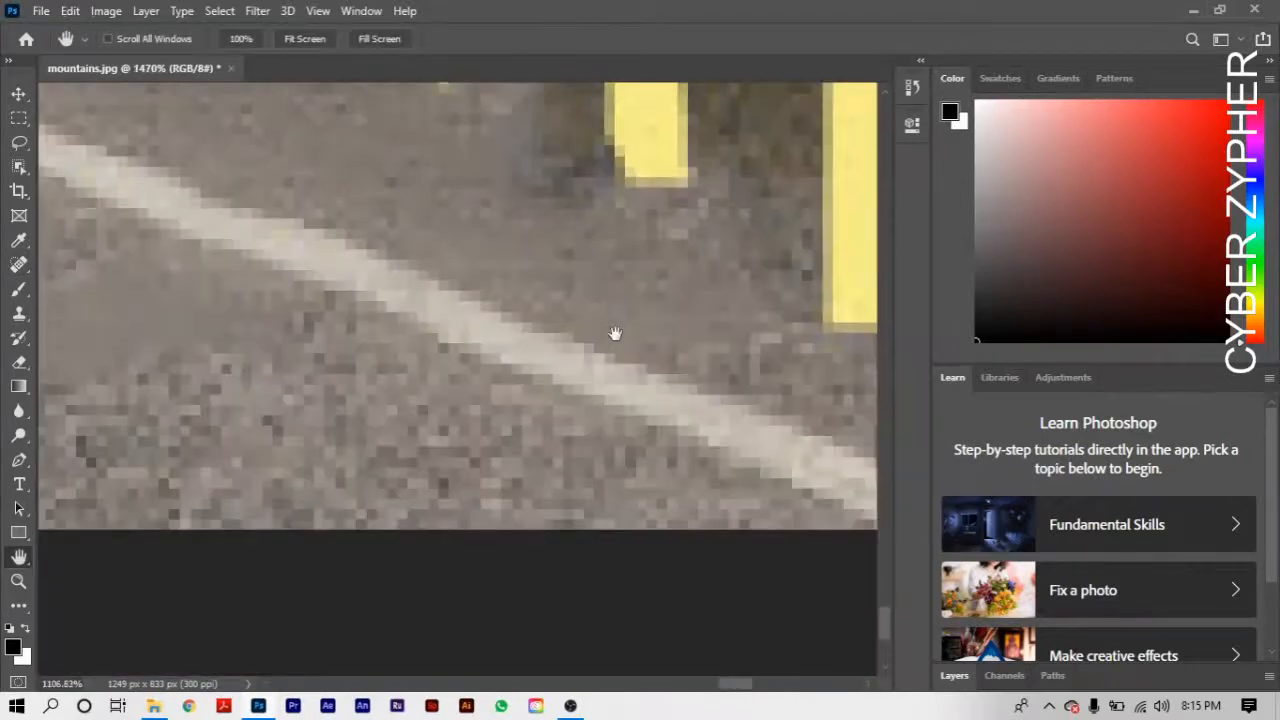
pyautogui.moveTo(607, 354); pyautogui.dragTo(352, 551)
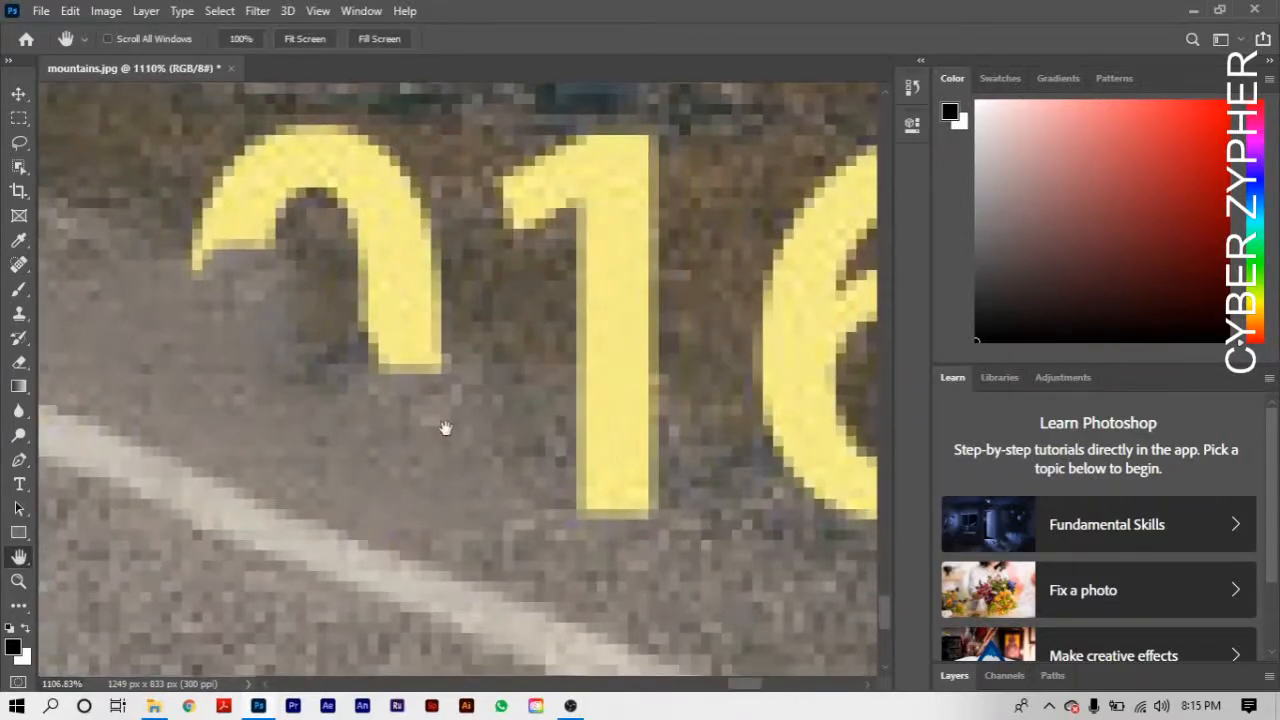
pyautogui.moveTo(443, 429); pyautogui.dragTo(475, 463)
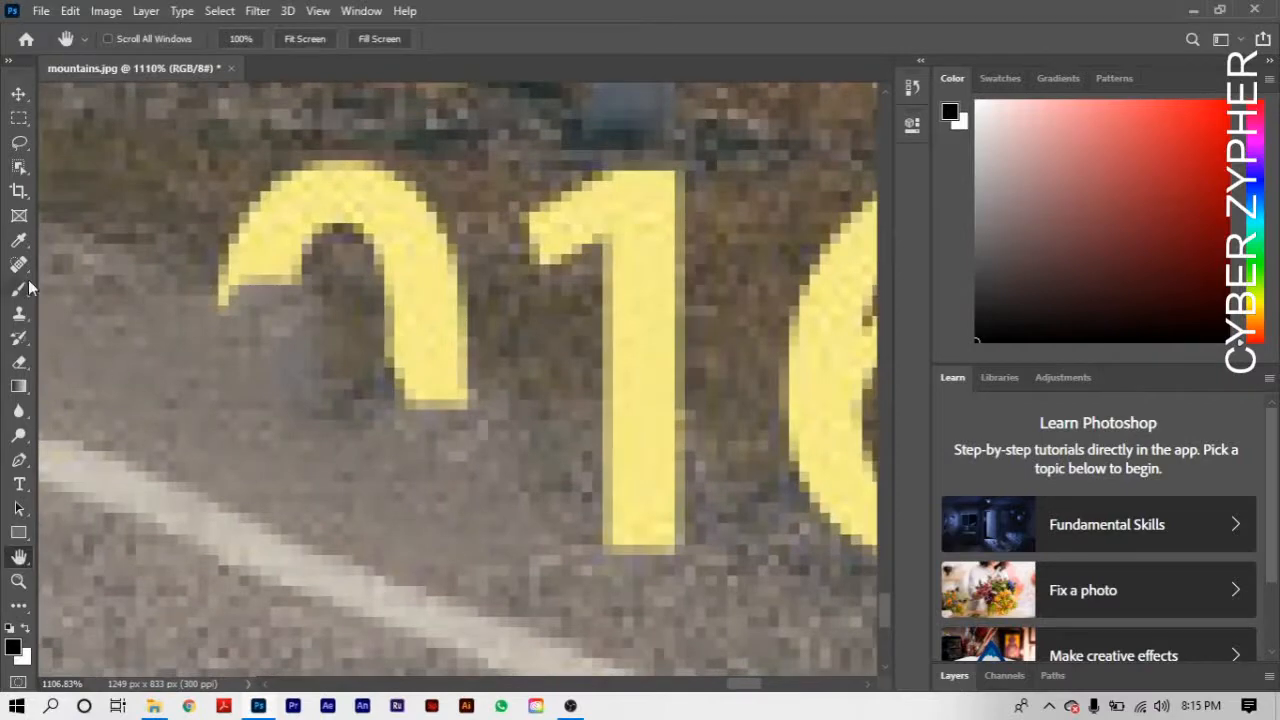
pyautogui.click(21, 267)
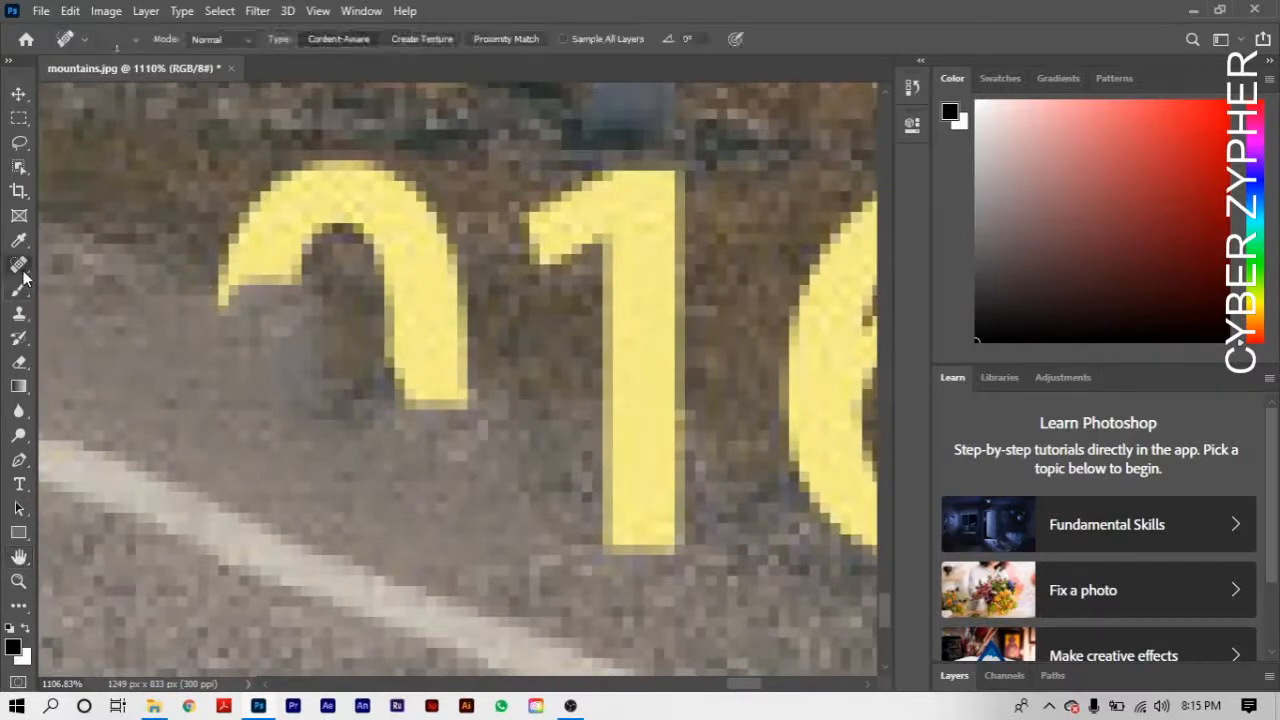
pyautogui.rightClick(404, 417)
pyautogui.moveTo(431, 460)
pyautogui.mouseDown()
pyautogui.moveTo(444, 455)
pyautogui.moveTo(429, 459)
pyautogui.mouseUp()
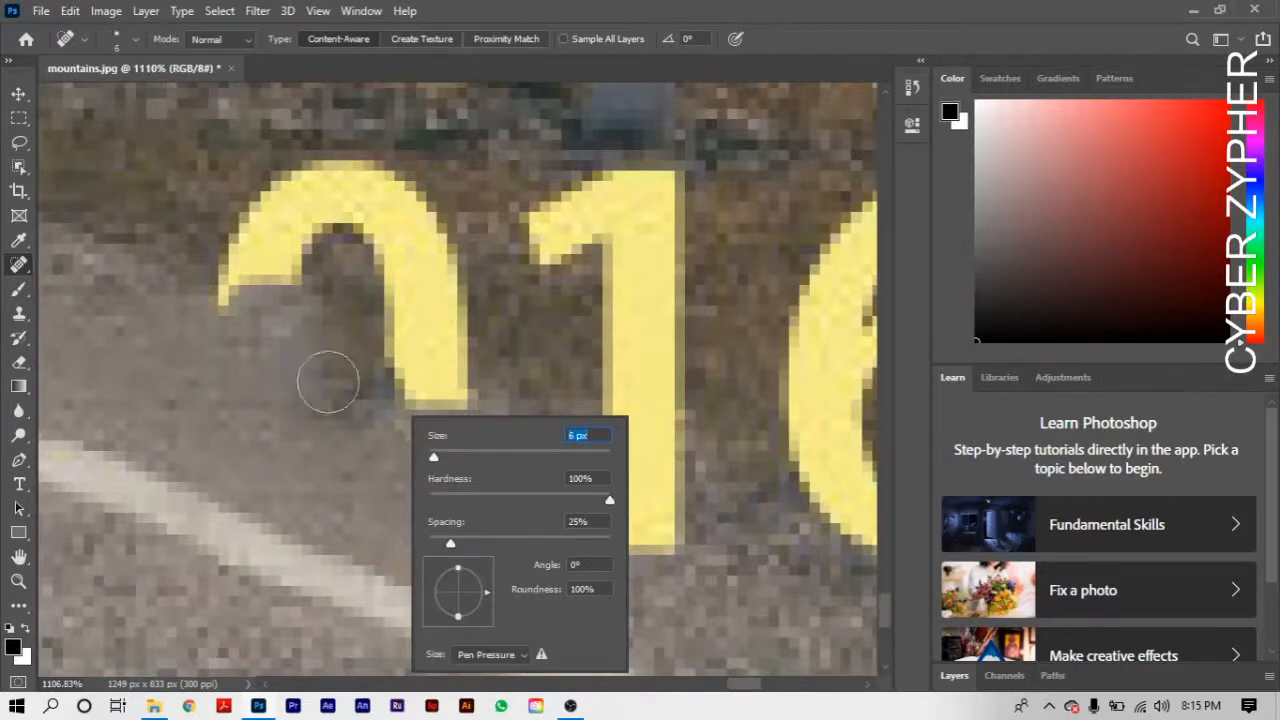
pyautogui.click(346, 389)
pyautogui.click(432, 410)
pyautogui.moveTo(432, 410)
pyautogui.mouseDown()
pyautogui.moveTo(385, 445)
pyautogui.moveTo(440, 455)
pyautogui.moveTo(470, 405)
pyautogui.mouseUp()
pyautogui.moveTo(252, 317)
pyautogui.mouseDown()
pyautogui.moveTo(254, 207)
pyautogui.moveTo(251, 283)
pyautogui.moveTo(397, 272)
pyautogui.moveTo(427, 200)
pyautogui.moveTo(291, 145)
pyautogui.moveTo(345, 271)
pyautogui.moveTo(436, 276)
pyautogui.moveTo(464, 341)
pyautogui.moveTo(434, 377)
pyautogui.moveTo(471, 386)
pyautogui.moveTo(455, 283)
pyautogui.moveTo(455, 405)
pyautogui.moveTo(383, 421)
pyautogui.moveTo(390, 455)
pyautogui.mouseUp()
pyautogui.moveTo(270, 310)
pyautogui.mouseDown()
pyautogui.moveTo(391, 429)
pyautogui.moveTo(360, 375)
pyautogui.mouseUp()
pyautogui.moveTo(450, 430)
pyautogui.mouseDown()
pyautogui.moveTo(357, 360)
pyautogui.moveTo(98, 288)
pyautogui.mouseUp()
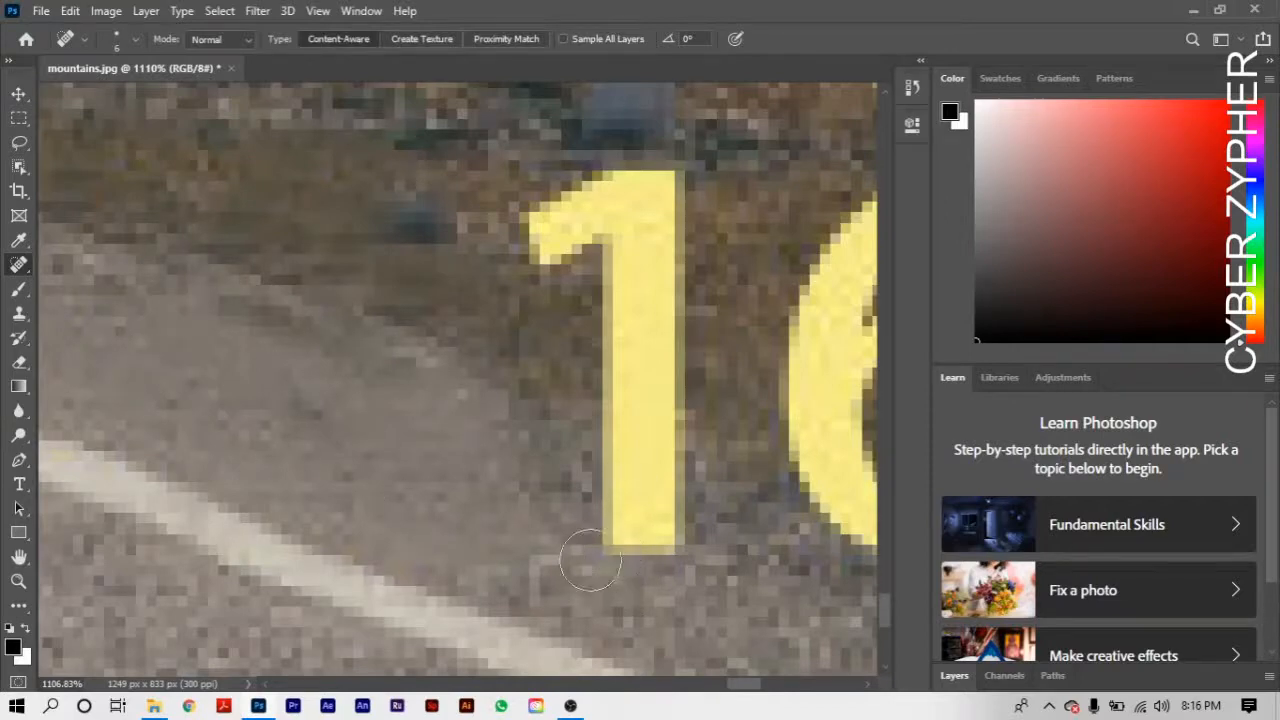
# - Remove the "1" of "2016" below the roadside post with the Spot Healing Brush
pyautogui.moveTo(580, 562)
pyautogui.mouseDown()
pyautogui.moveTo(666, 537)
pyautogui.moveTo(574, 511)
pyautogui.moveTo(677, 511)
pyautogui.moveTo(557, 449)
pyautogui.moveTo(632, 472)
pyautogui.moveTo(666, 460)
pyautogui.moveTo(640, 484)
pyautogui.moveTo(572, 466)
pyautogui.moveTo(585, 444)
pyautogui.moveTo(630, 455)
pyautogui.mouseUp()
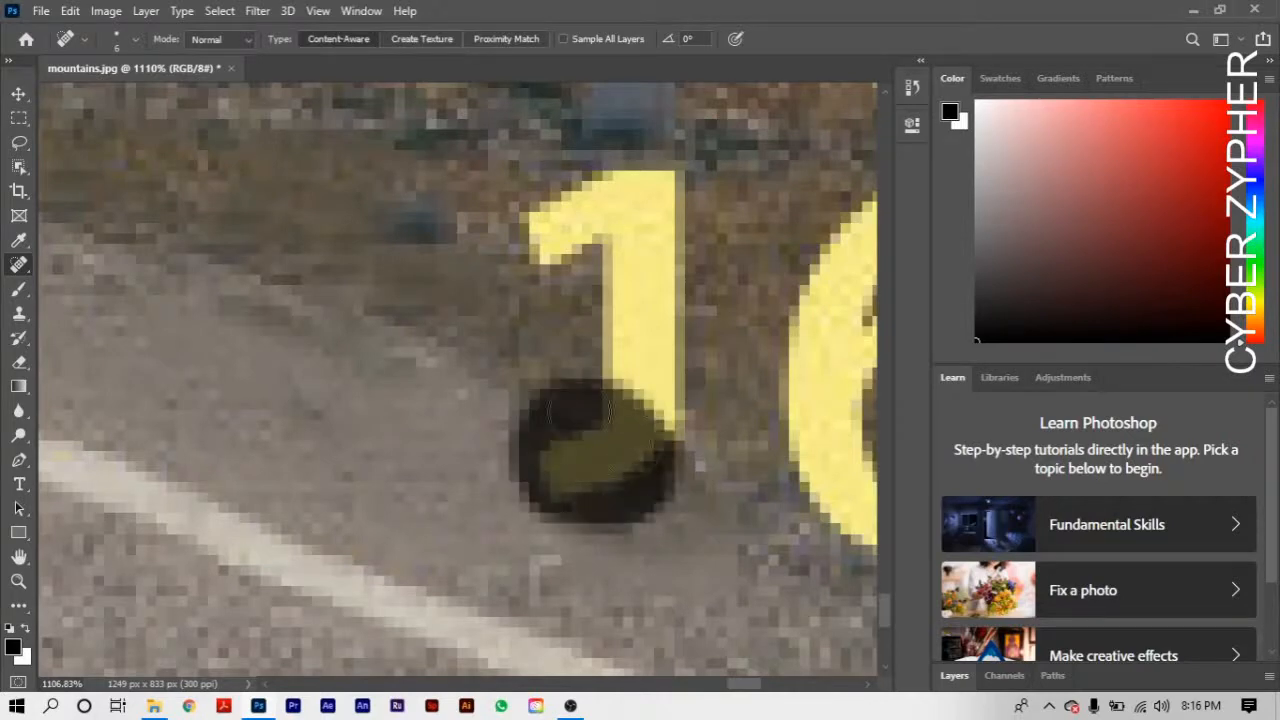
pyautogui.moveTo(579, 408); pyautogui.dragTo(579, 408)
pyautogui.moveTo(514, 251)
pyautogui.mouseDown()
pyautogui.moveTo(528, 288)
pyautogui.moveTo(596, 198)
pyautogui.moveTo(636, 190)
pyautogui.moveTo(588, 200)
pyautogui.moveTo(654, 221)
pyautogui.moveTo(580, 276)
pyautogui.moveTo(660, 228)
pyautogui.moveTo(668, 185)
pyautogui.moveTo(646, 447)
pyautogui.moveTo(616, 278)
pyautogui.moveTo(620, 462)
pyautogui.moveTo(636, 482)
pyautogui.moveTo(662, 402)
pyautogui.moveTo(650, 330)
pyautogui.mouseUp()
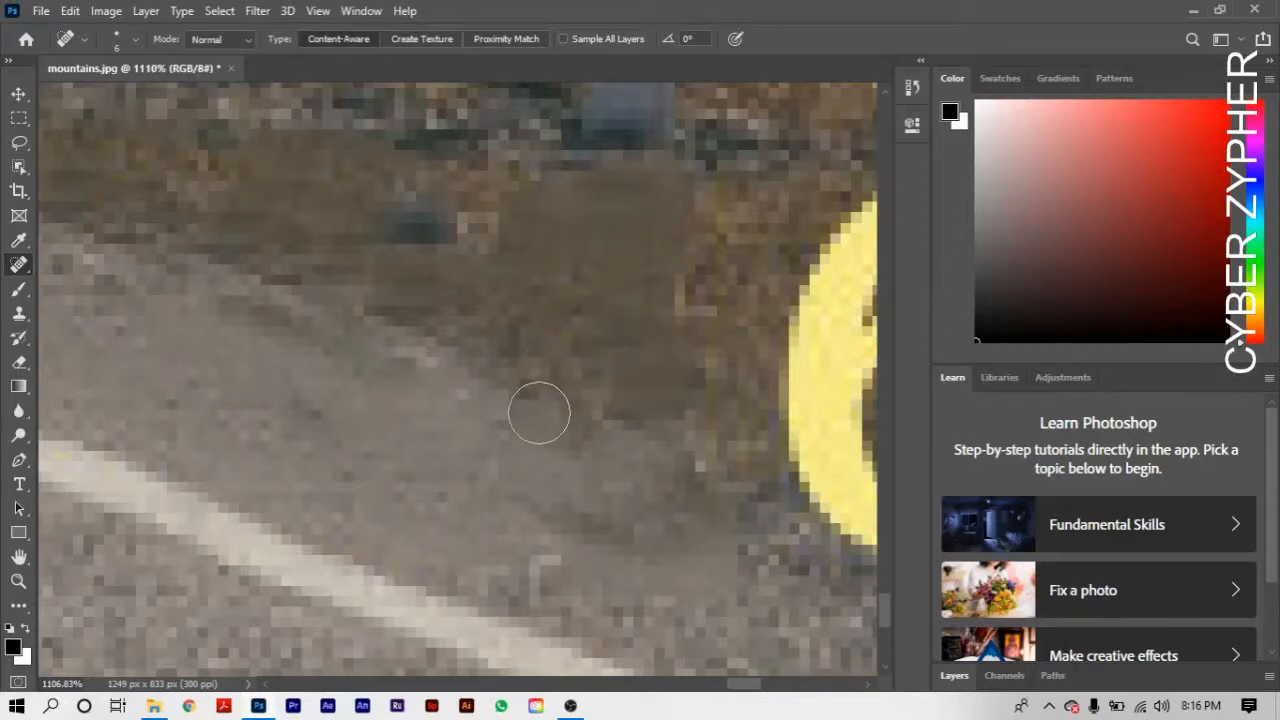
# - Remove the "6" of "2016" from the grass verge with the Spot Healing Brush
pyautogui.press('space')
pyautogui.moveTo(606, 420); pyautogui.dragTo(278, 280)
pyautogui.moveTo(543, 363); pyautogui.dragTo(437, 480)
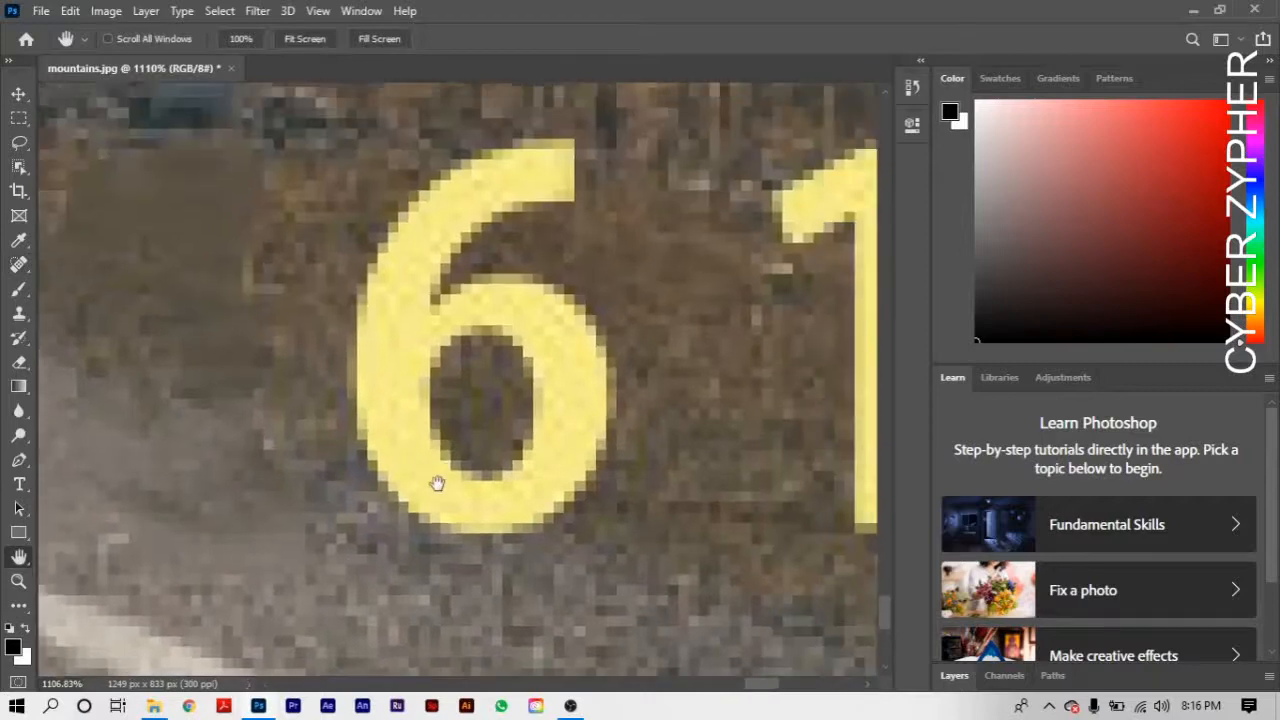
pyautogui.moveTo(562, 492); pyautogui.dragTo(585, 503)
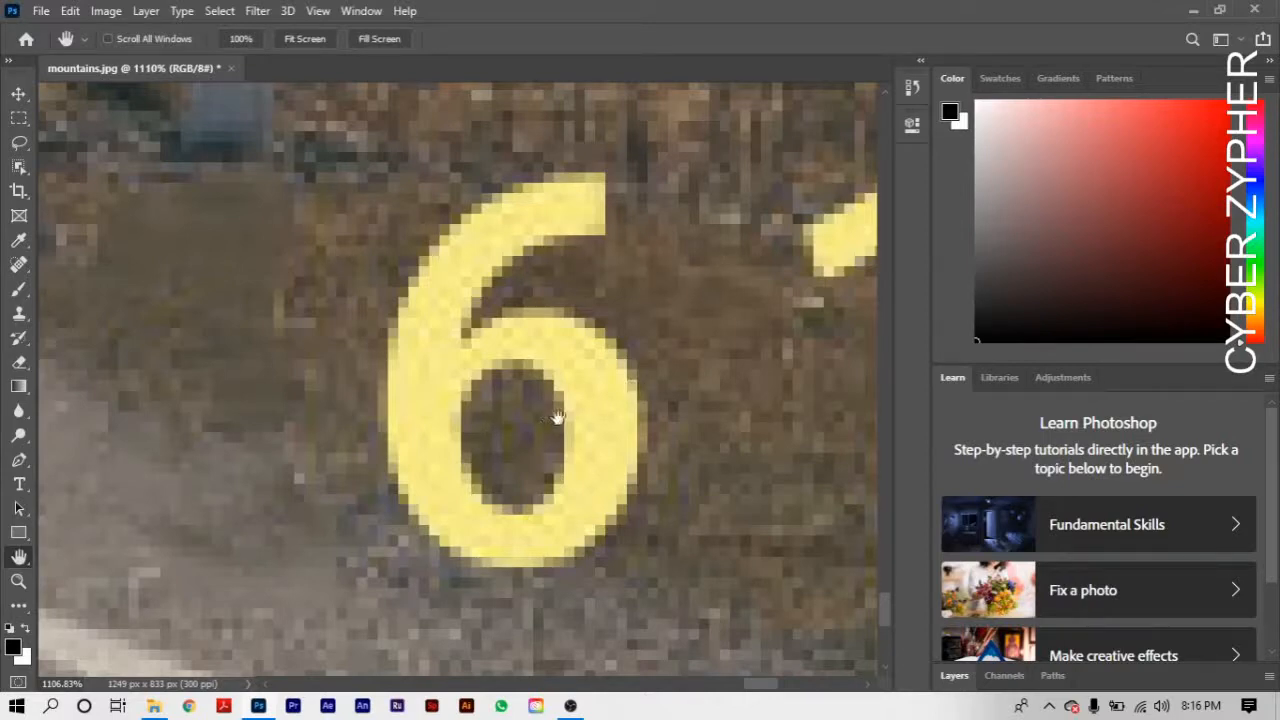
pyautogui.press('j')
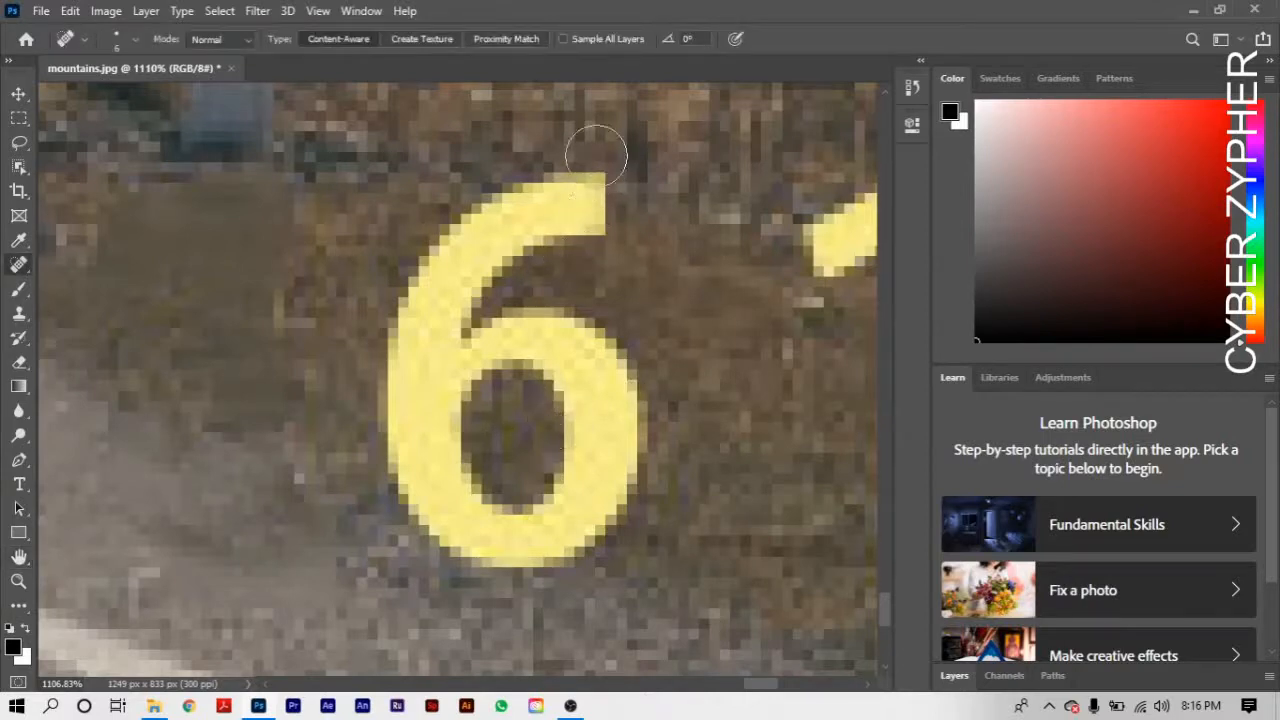
pyautogui.moveTo(595, 145)
pyautogui.mouseDown()
pyautogui.moveTo(596, 282)
pyautogui.moveTo(598, 139)
pyautogui.moveTo(613, 152)
pyautogui.moveTo(554, 266)
pyautogui.moveTo(465, 322)
pyautogui.moveTo(396, 398)
pyautogui.moveTo(376, 362)
pyautogui.moveTo(520, 358)
pyautogui.moveTo(596, 466)
pyautogui.moveTo(577, 327)
pyautogui.moveTo(556, 341)
pyautogui.moveTo(687, 472)
pyautogui.moveTo(633, 455)
pyautogui.moveTo(606, 360)
pyautogui.moveTo(729, 394)
pyautogui.mouseUp()
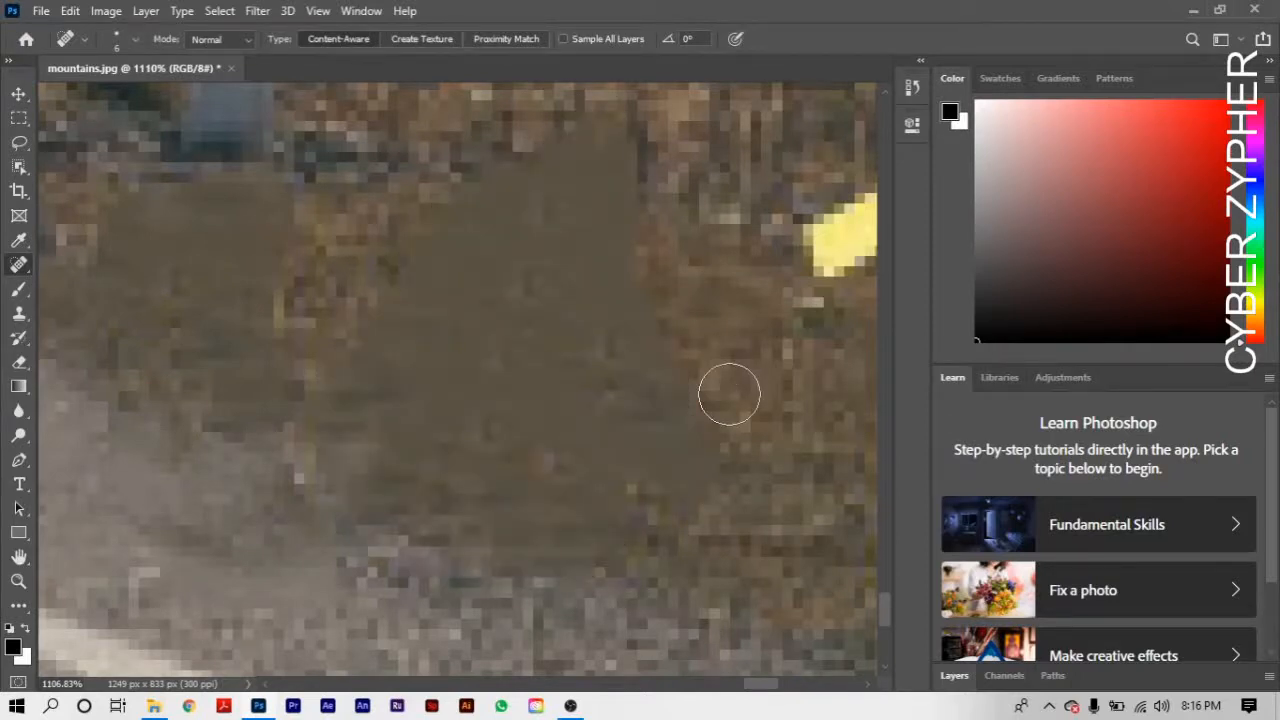
# - Remove the "1" and the "5" of the "15:47" time stamp from the grass with the Spot Healing Brush
pyautogui.press('h')
pyautogui.moveTo(240, 449)
pyautogui.mouseDown()
pyautogui.moveTo(509, 391)
pyautogui.moveTo(652, 341)
pyautogui.mouseUp()
pyautogui.scroll(-10, 651, 343)
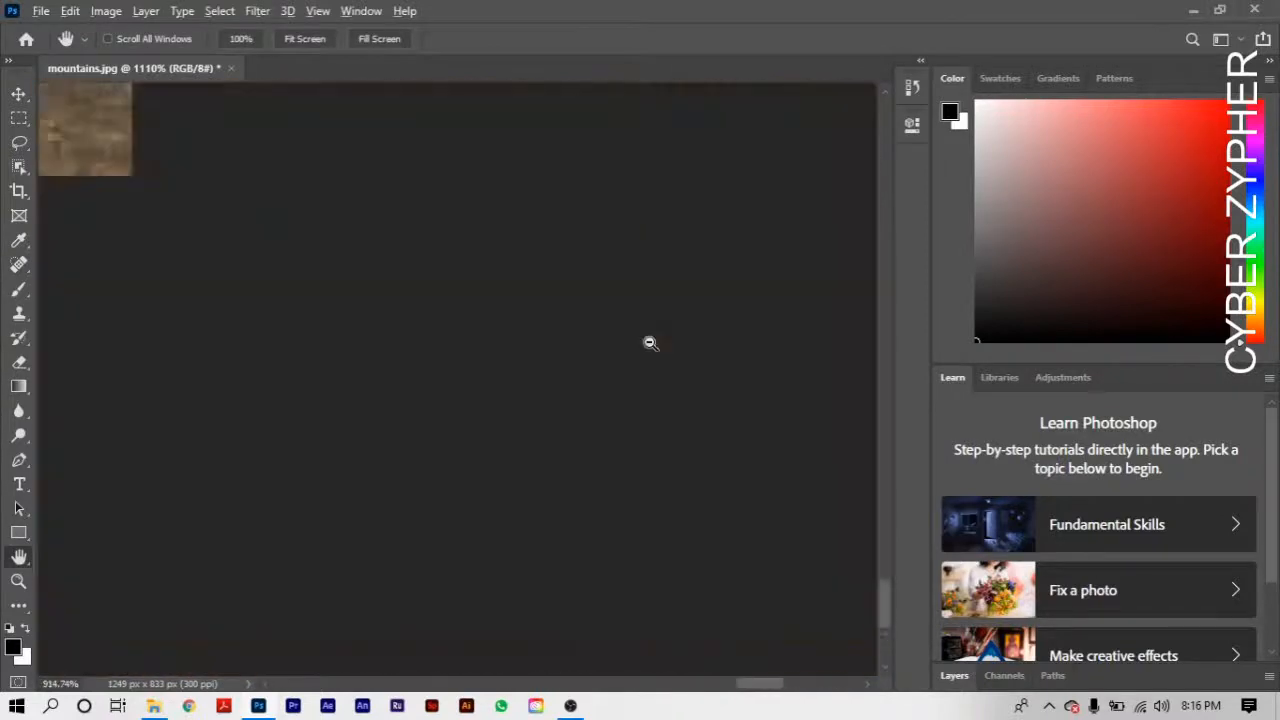
pyautogui.scroll(-6, 650, 343)
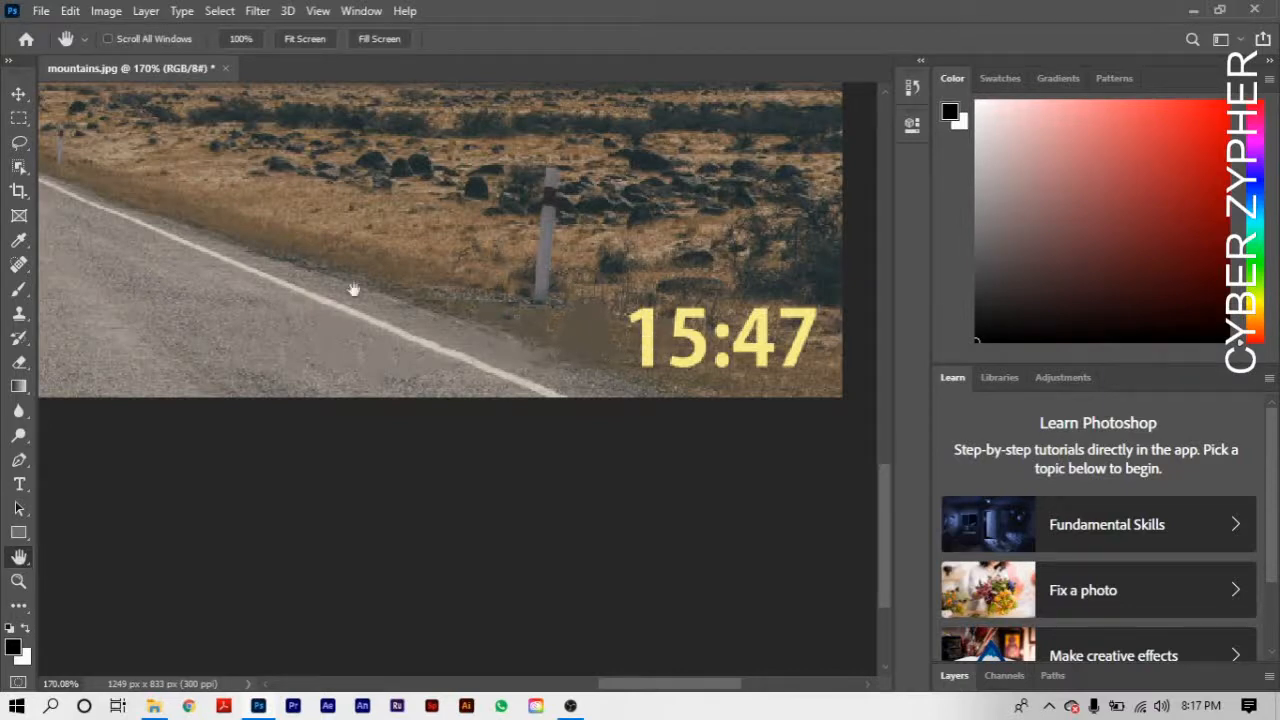
pyautogui.scroll(10, 593, 348)
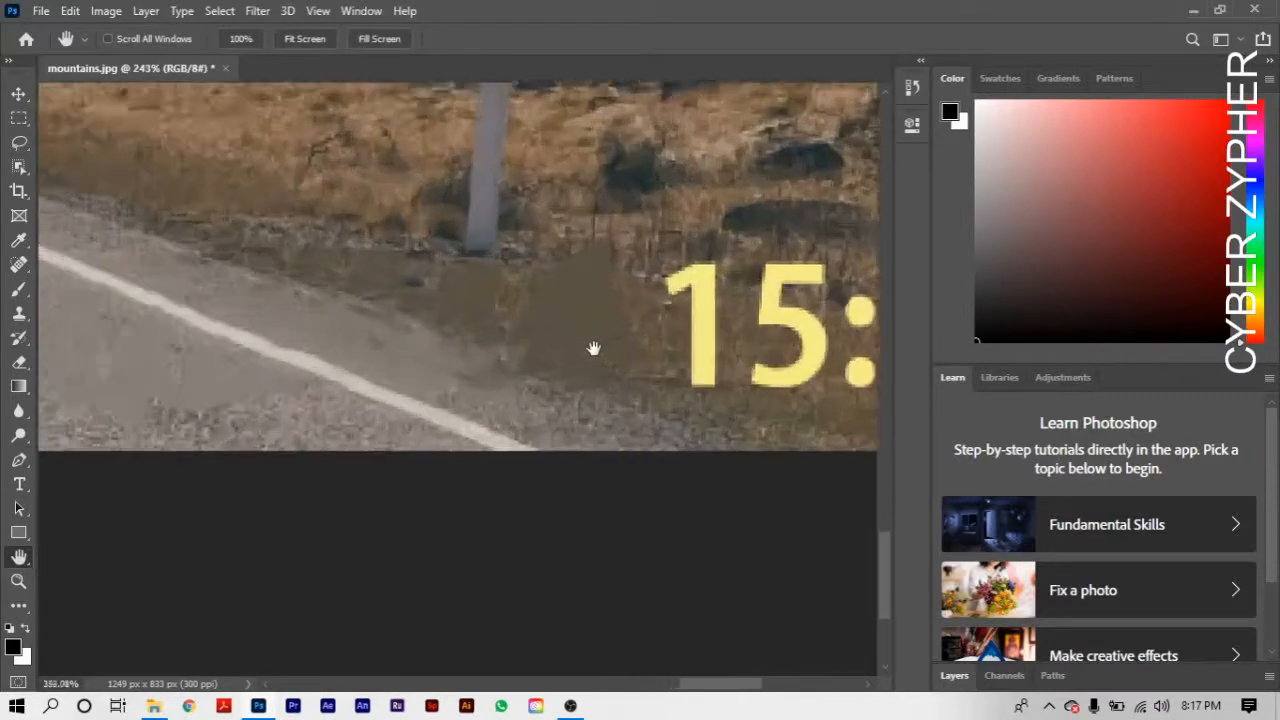
pyautogui.scroll(4, 593, 348)
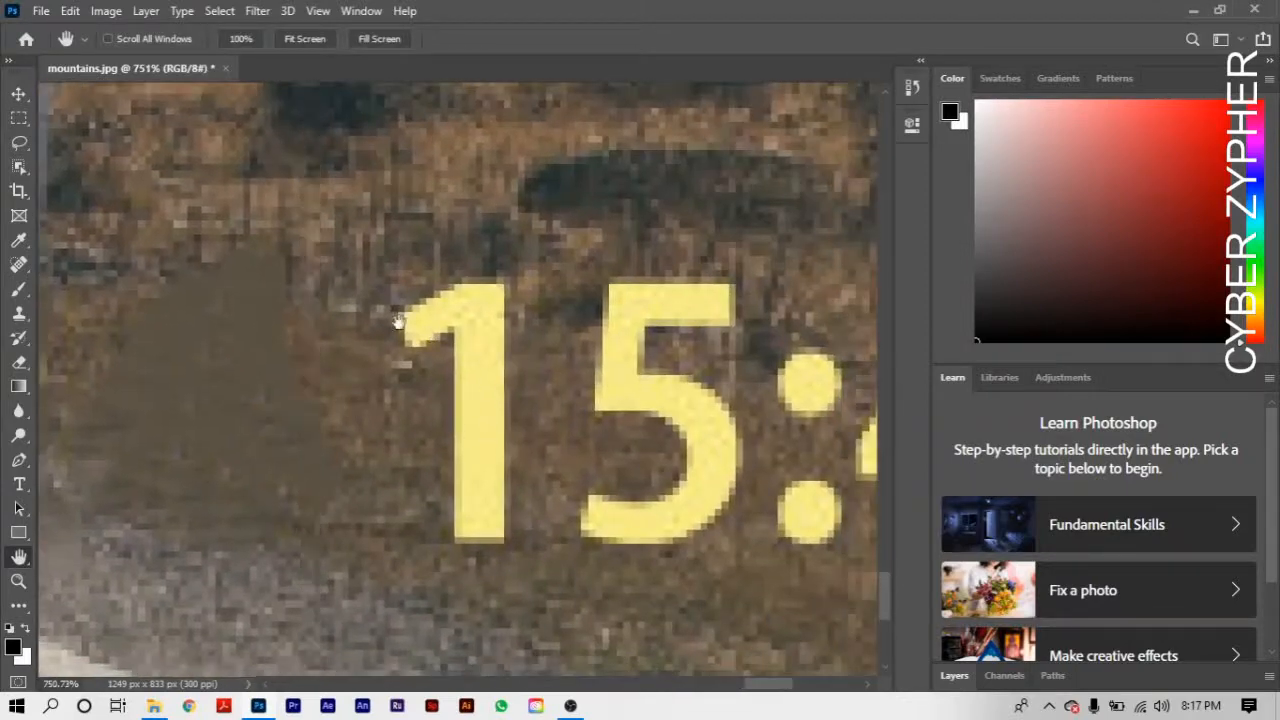
pyautogui.click(19, 264)
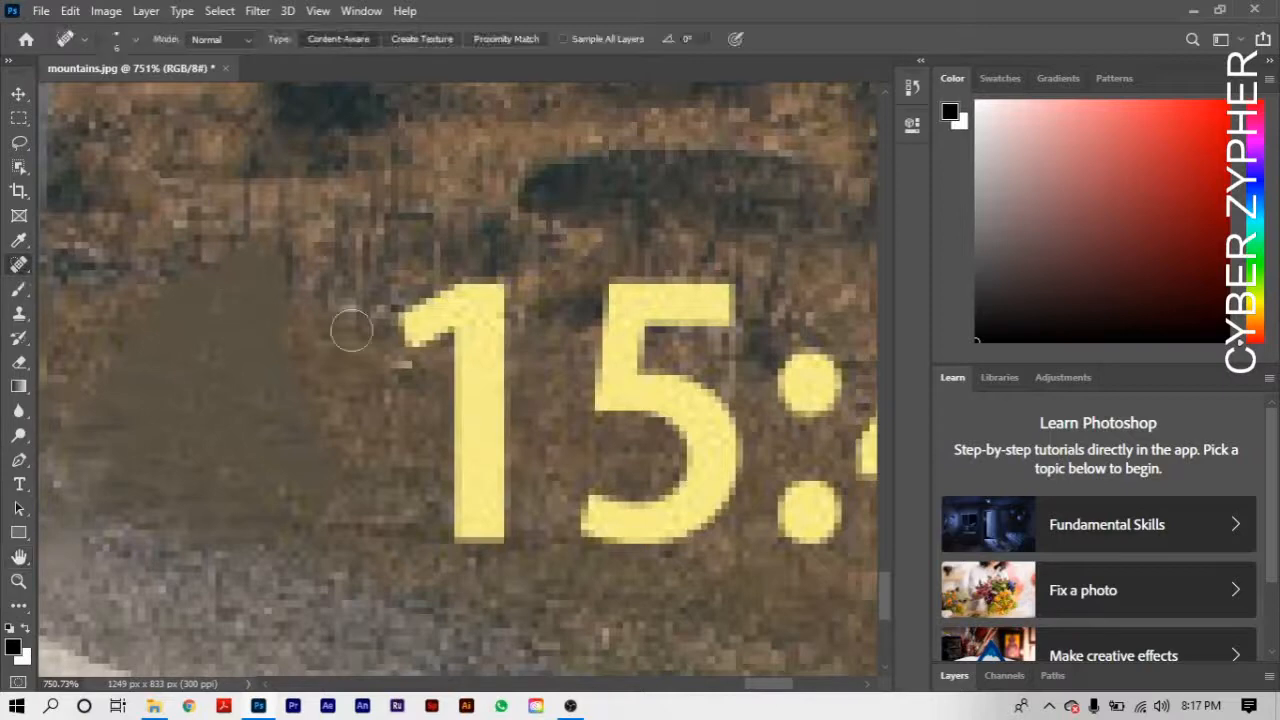
pyautogui.moveTo(368, 350)
pyautogui.mouseDown()
pyautogui.moveTo(389, 363)
pyautogui.moveTo(494, 289)
pyautogui.moveTo(470, 463)
pyautogui.moveTo(474, 371)
pyautogui.moveTo(497, 543)
pyautogui.moveTo(500, 520)
pyautogui.mouseUp()
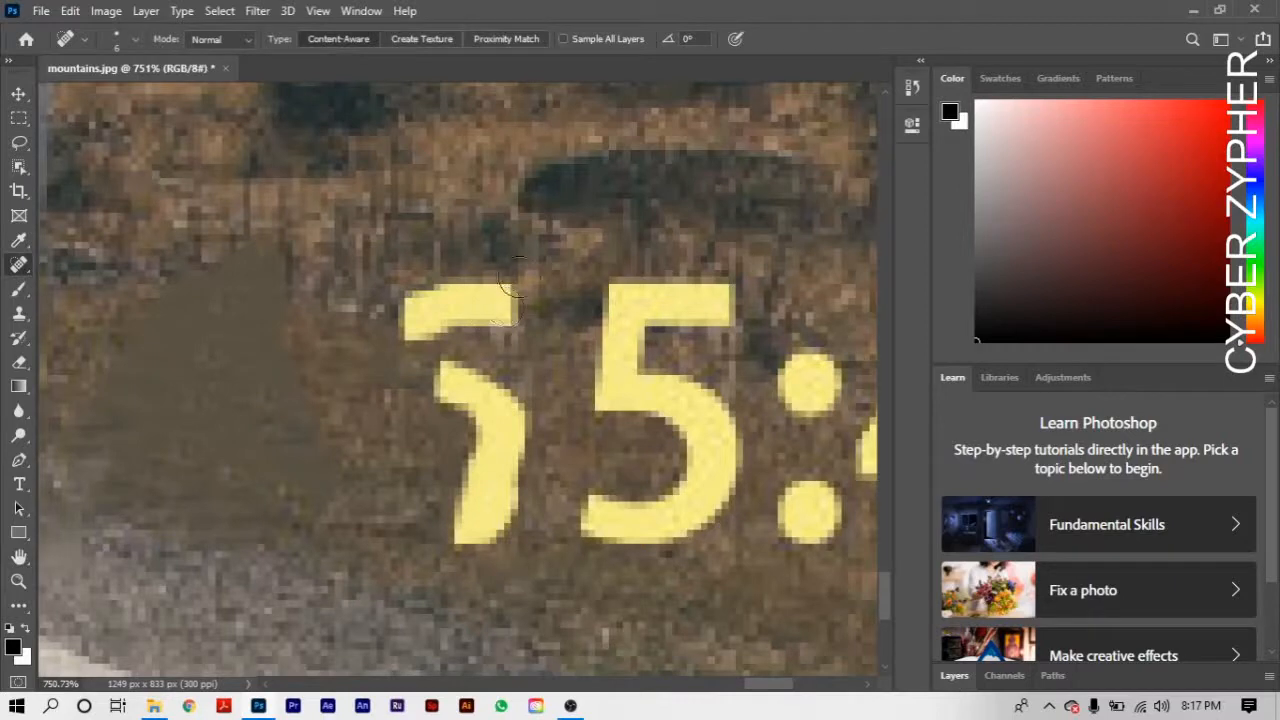
pyautogui.moveTo(512, 280)
pyautogui.mouseDown()
pyautogui.moveTo(410, 298)
pyautogui.moveTo(455, 480)
pyautogui.moveTo(508, 522)
pyautogui.moveTo(500, 515)
pyautogui.mouseUp()
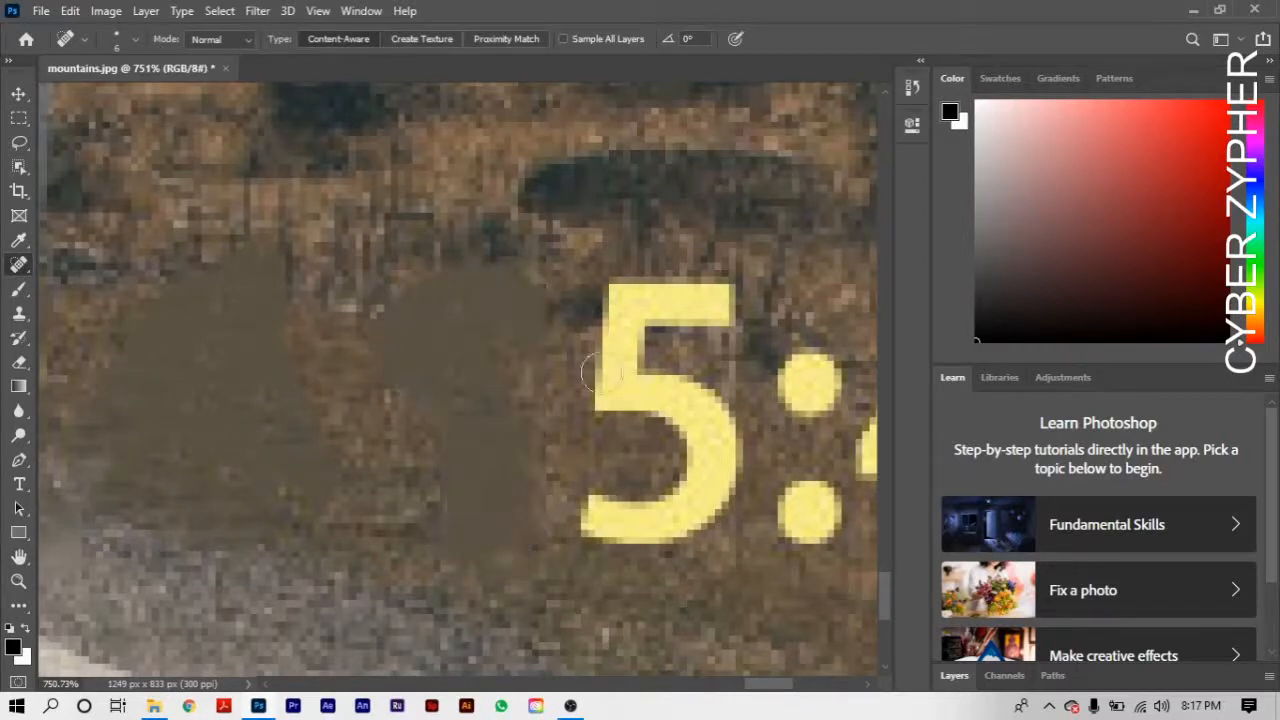
pyautogui.moveTo(709, 297)
pyautogui.mouseDown()
pyautogui.moveTo(725, 365)
pyautogui.moveTo(687, 375)
pyautogui.moveTo(621, 337)
pyautogui.moveTo(600, 379)
pyautogui.moveTo(628, 321)
pyautogui.moveTo(707, 373)
pyautogui.moveTo(695, 454)
pyautogui.moveTo(715, 440)
pyautogui.moveTo(719, 452)
pyautogui.moveTo(712, 429)
pyautogui.moveTo(719, 450)
pyautogui.moveTo(592, 550)
pyautogui.moveTo(577, 519)
pyautogui.moveTo(655, 555)
pyautogui.mouseUp()
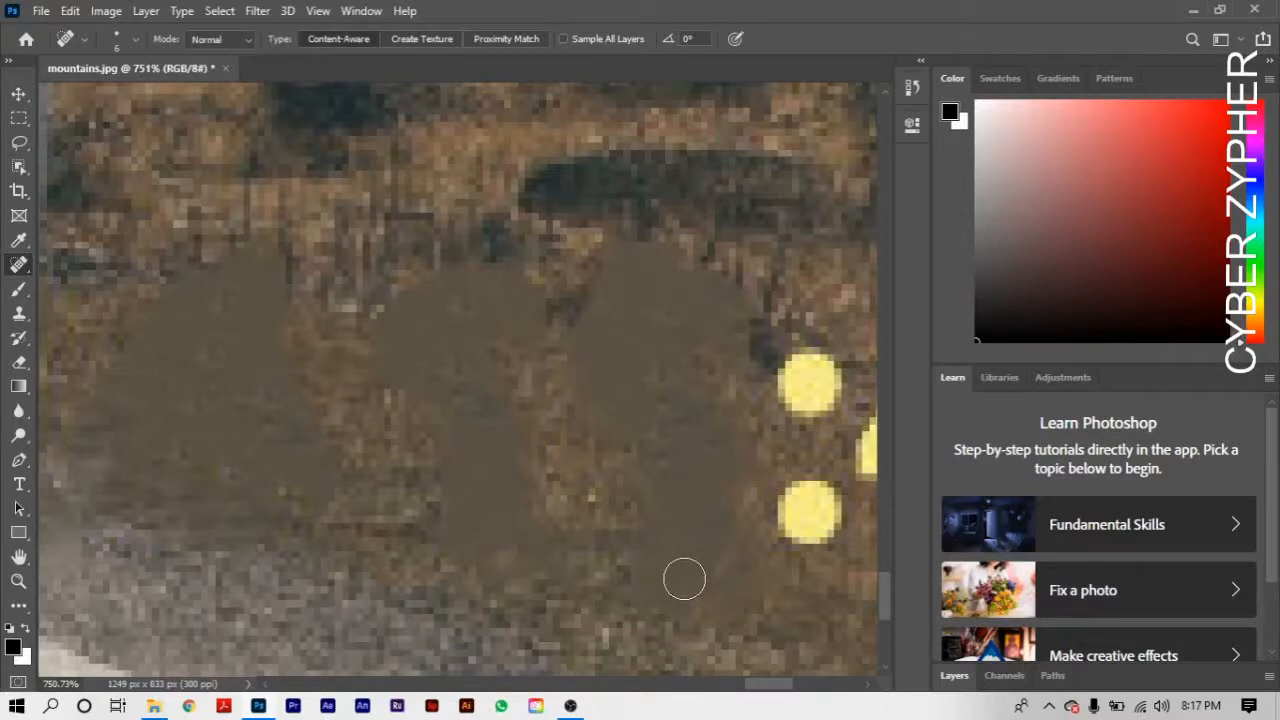
pyautogui.press('space')
pyautogui.moveTo(656, 483); pyautogui.dragTo(311, 453)
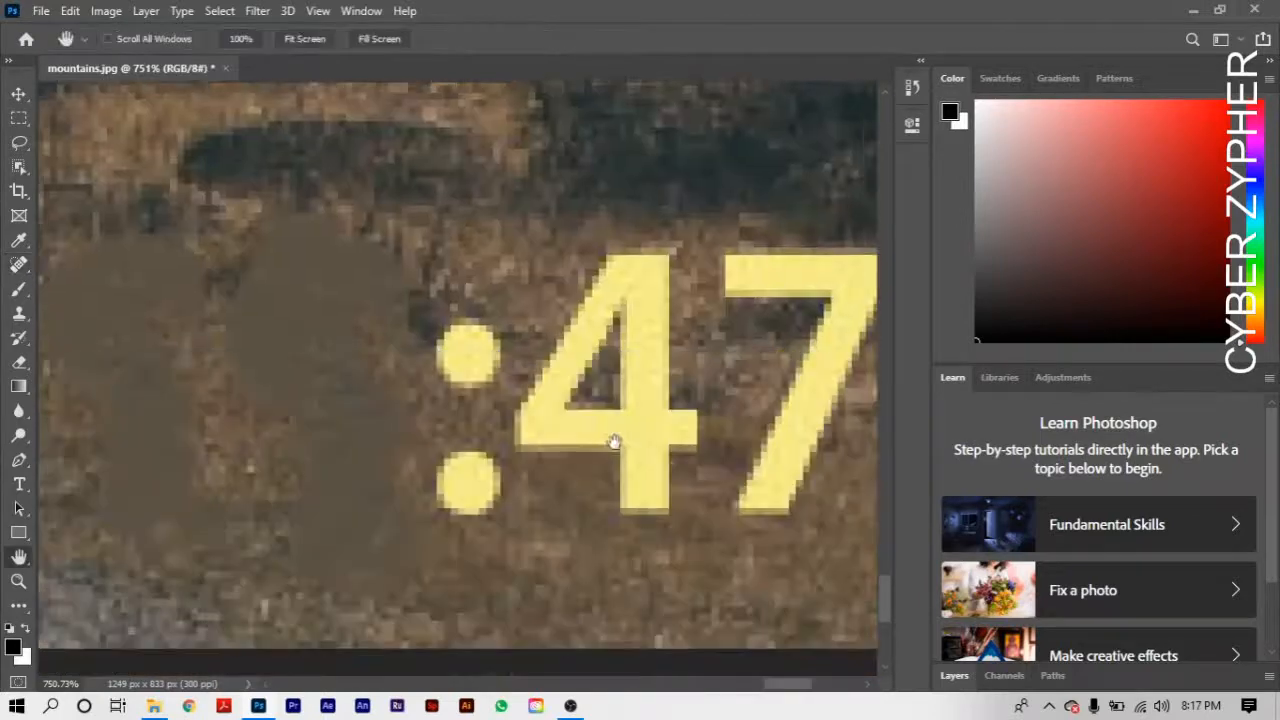
# - Remove the colon of the "15:47" time stamp from the grass with the Spot Healing Brush
pyautogui.moveTo(705, 475); pyautogui.dragTo(523, 506)
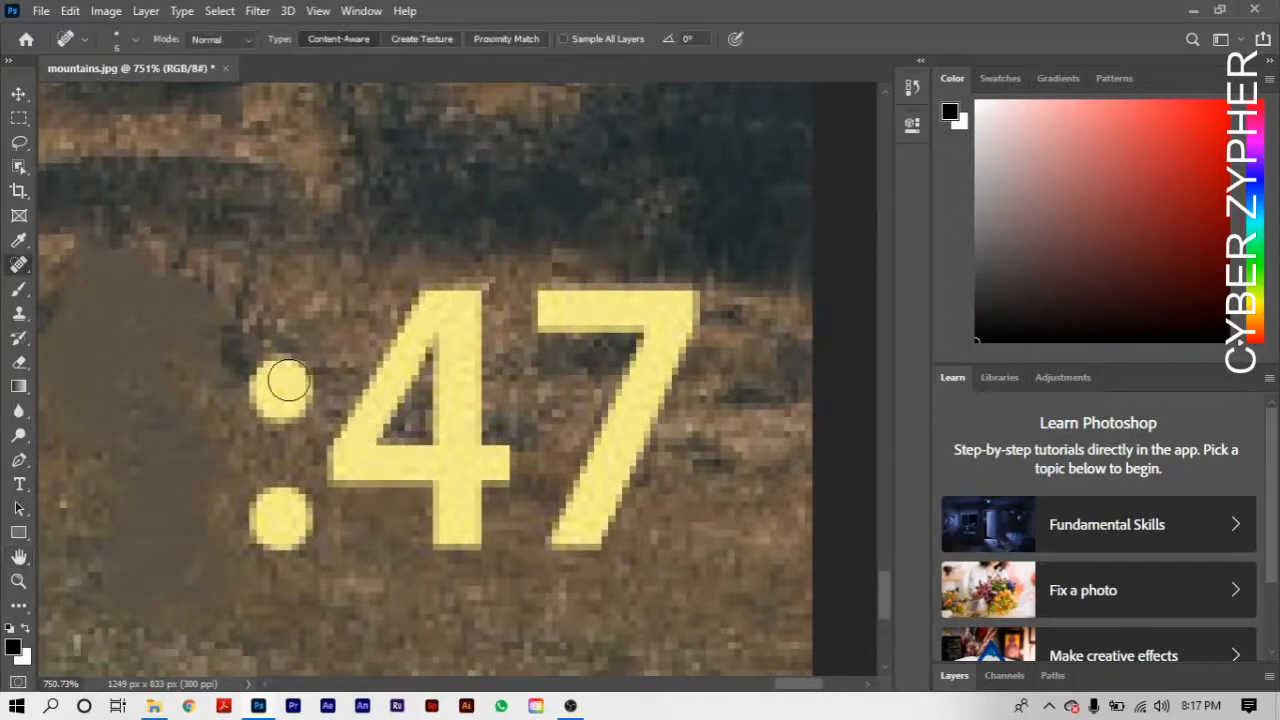
pyautogui.moveTo(280, 380)
pyautogui.mouseDown()
pyautogui.moveTo(314, 362)
pyautogui.moveTo(290, 400)
pyautogui.mouseUp()
pyautogui.moveTo(282, 512)
pyautogui.mouseDown()
pyautogui.moveTo(290, 528)
pyautogui.moveTo(335, 505)
pyautogui.mouseUp()
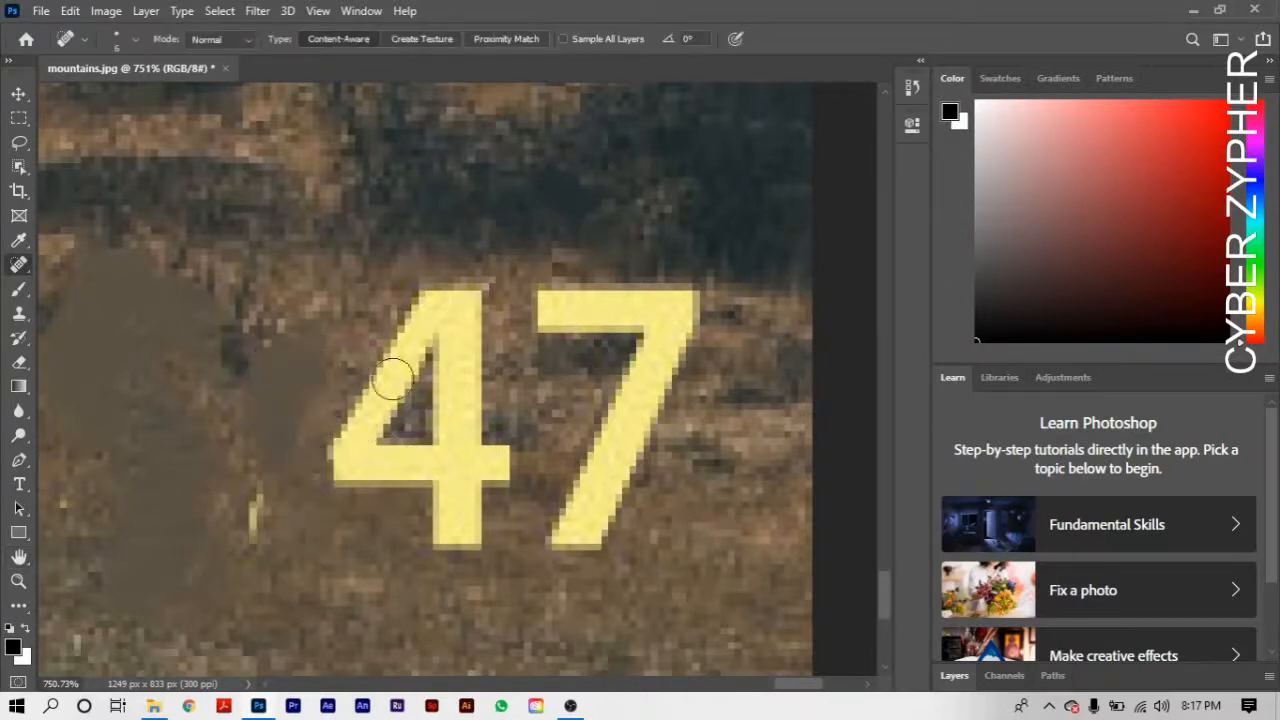
# - Remove the "4" and the "7" of the time stamp, including leftover yellow fragments, with the Spot Healing Brush
pyautogui.moveTo(391, 371)
pyautogui.mouseDown()
pyautogui.moveTo(517, 368)
pyautogui.moveTo(520, 333)
pyautogui.moveTo(325, 490)
pyautogui.moveTo(140, 590)
pyautogui.moveTo(315, 568)
pyautogui.moveTo(663, 435)
pyautogui.moveTo(625, 415)
pyautogui.moveTo(490, 515)
pyautogui.moveTo(497, 375)
pyautogui.moveTo(560, 322)
pyautogui.moveTo(500, 308)
pyautogui.moveTo(442, 405)
pyautogui.moveTo(410, 415)
pyautogui.mouseUp()
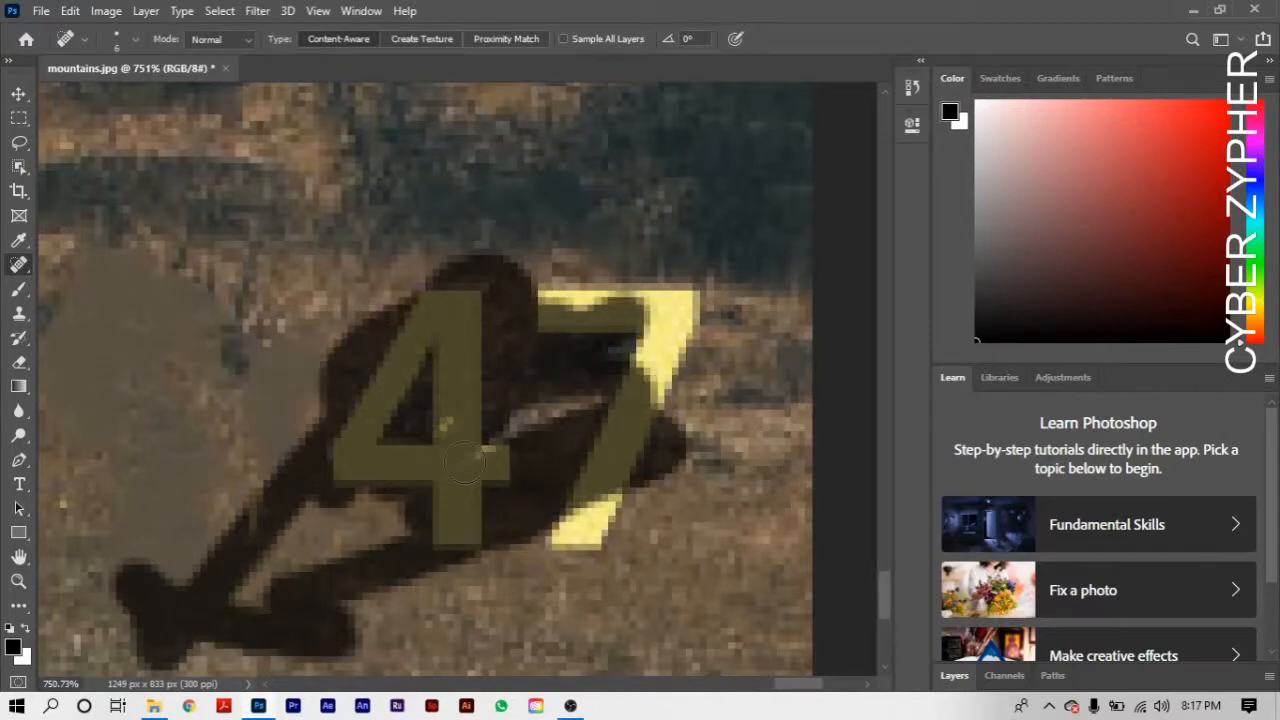
pyautogui.moveTo(467, 460); pyautogui.dragTo(480, 455)
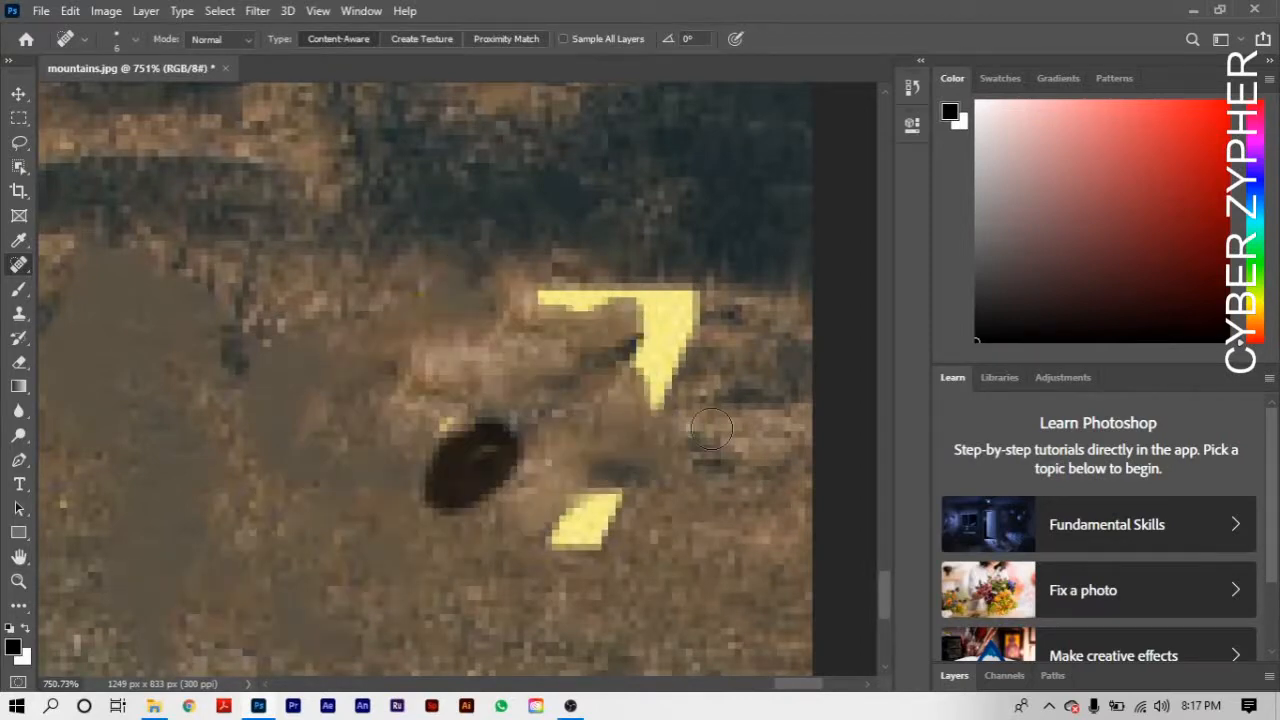
pyautogui.moveTo(711, 429); pyautogui.dragTo(477, 310)
pyautogui.moveTo(522, 396); pyautogui.dragTo(469, 437)
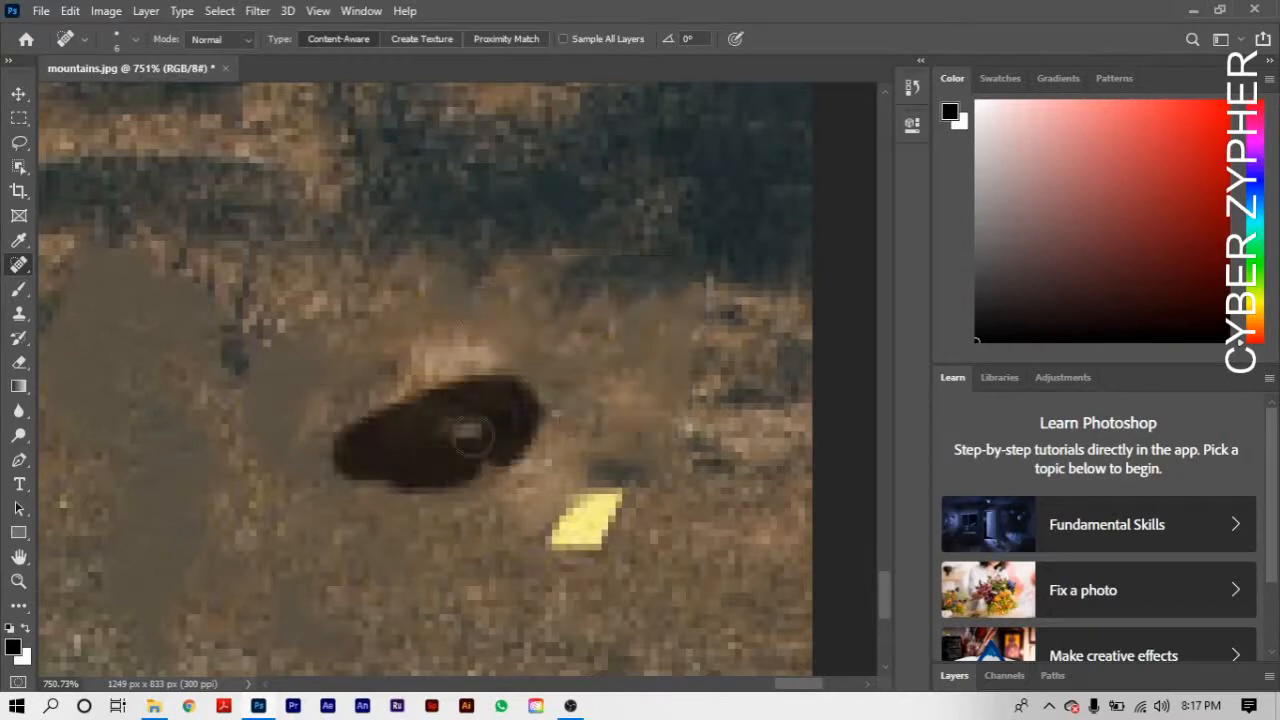
pyautogui.moveTo(603, 566)
pyautogui.mouseDown()
pyautogui.moveTo(571, 526)
pyautogui.moveTo(554, 534)
pyautogui.mouseUp()
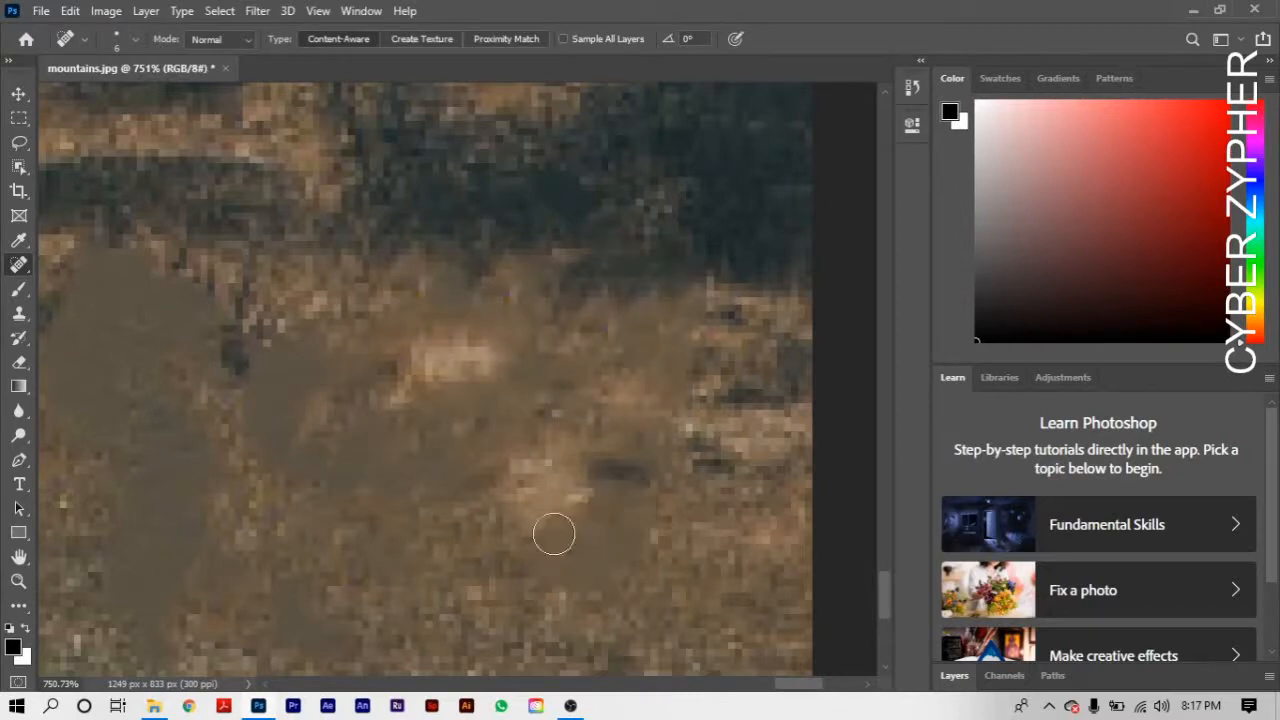
# - Examine the retouched grass verge beside the roadside post, both in the whole photo and close up
pyautogui.press('h')
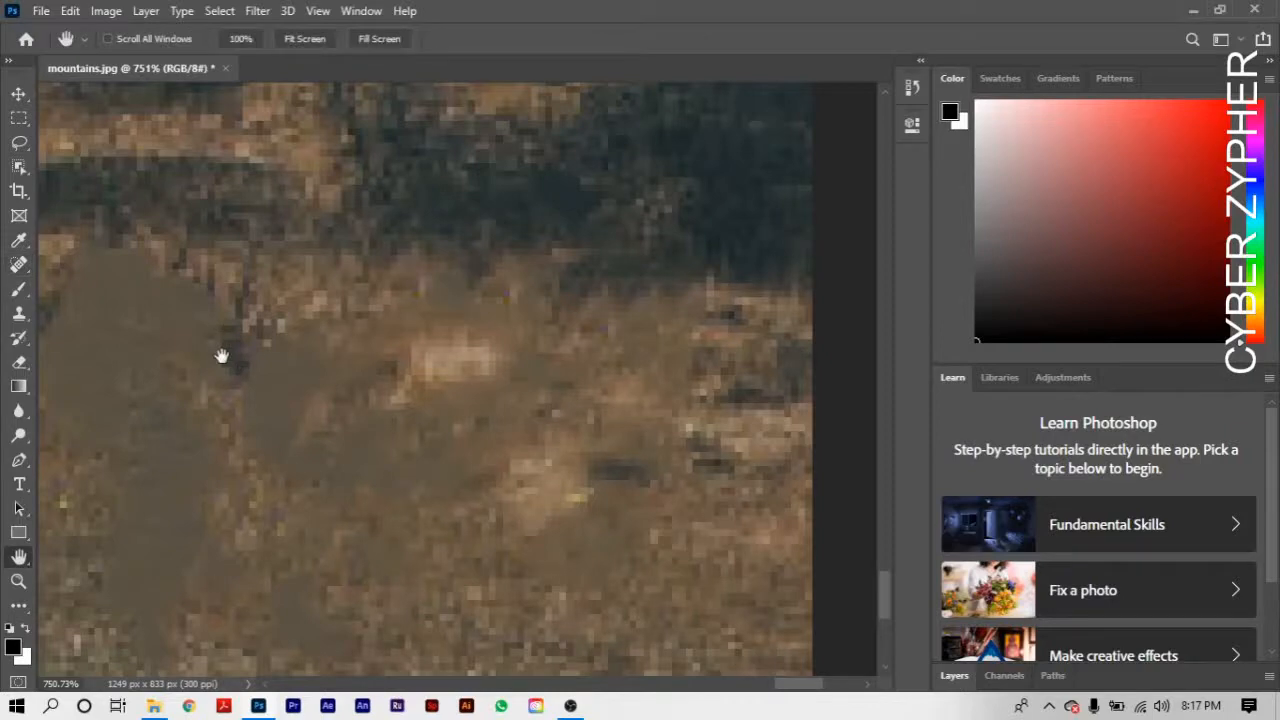
pyautogui.scroll(-5, 222, 356)
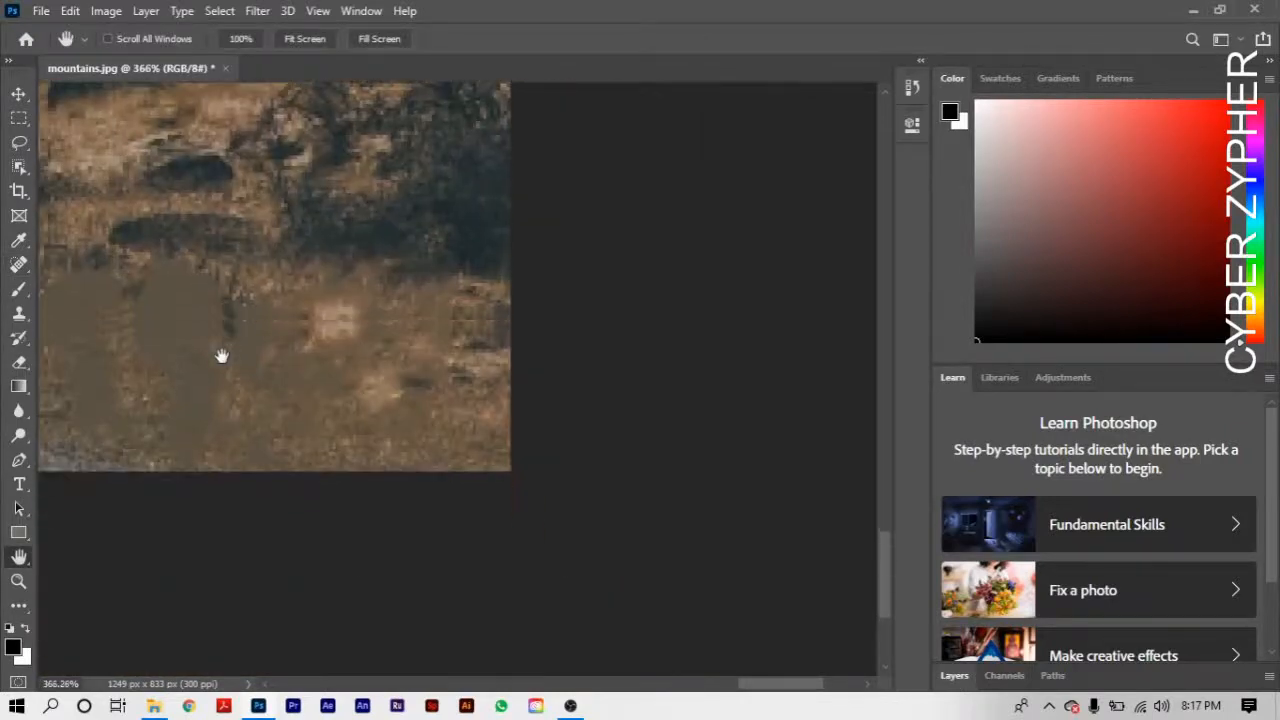
pyautogui.scroll(-5, 222, 356)
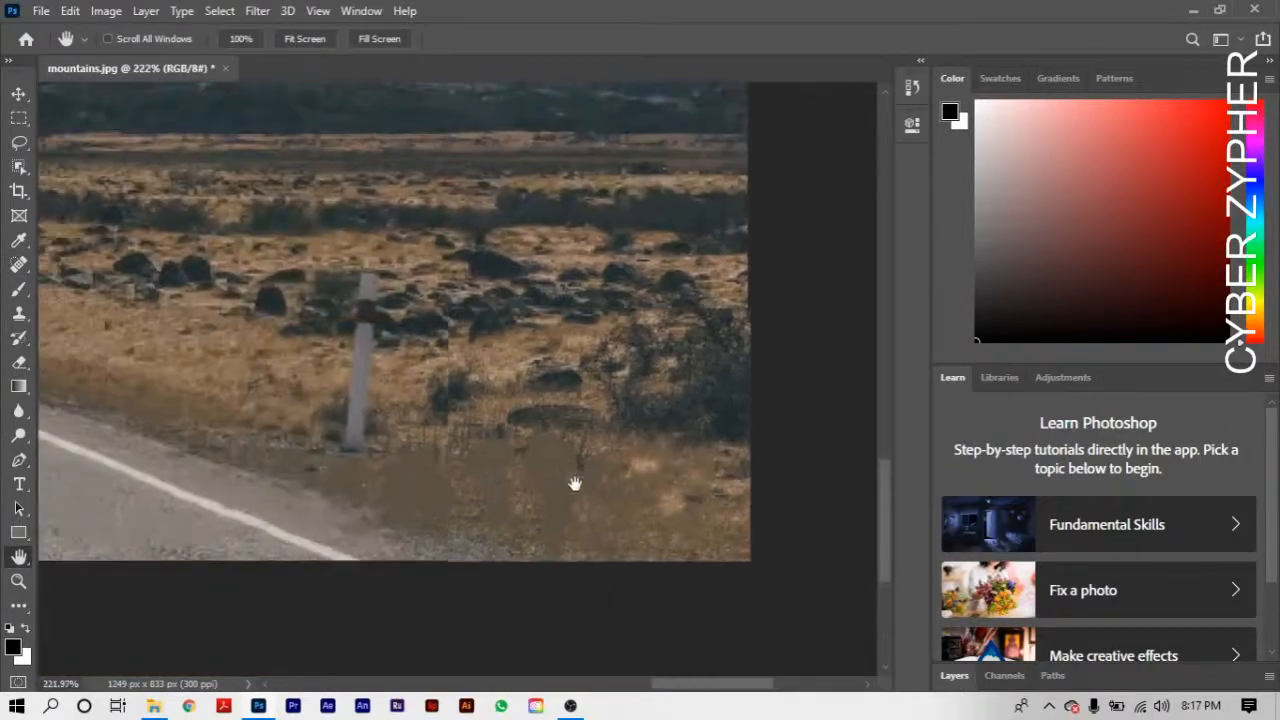
pyautogui.scroll(-5, 369, 402)
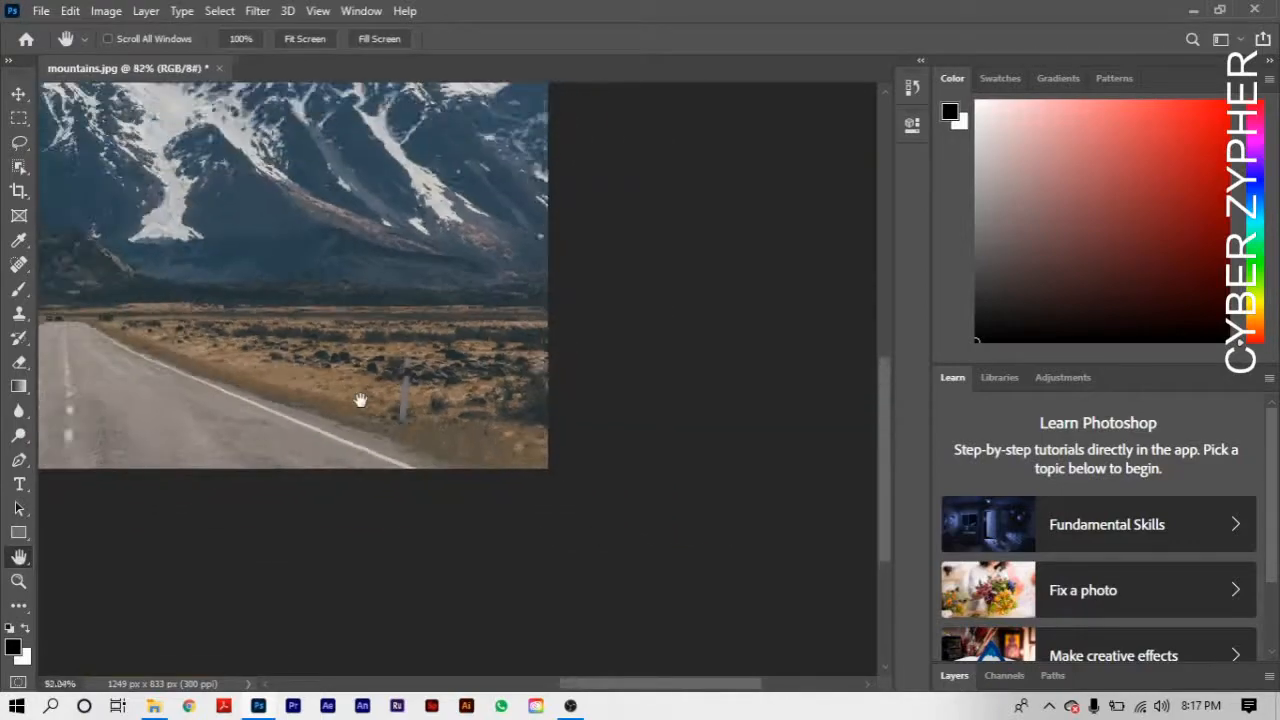
pyautogui.scroll(1, 386, 440)
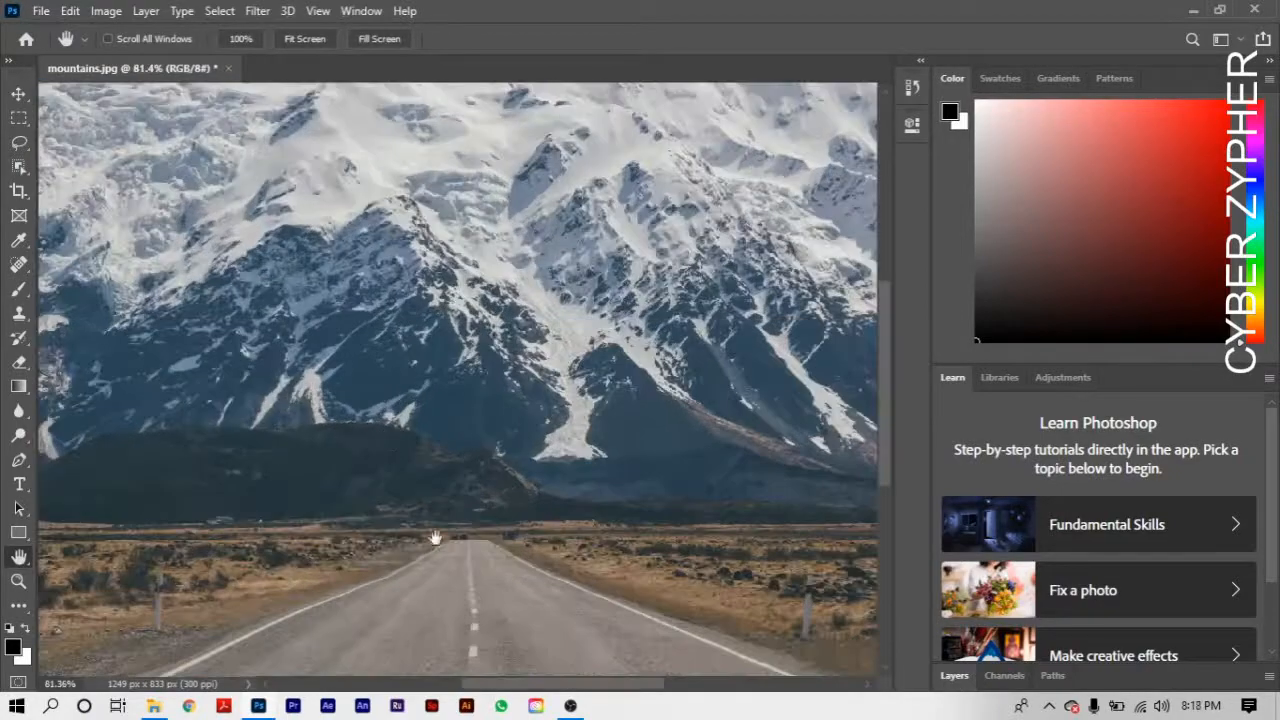
pyautogui.scroll(-2, 442, 520)
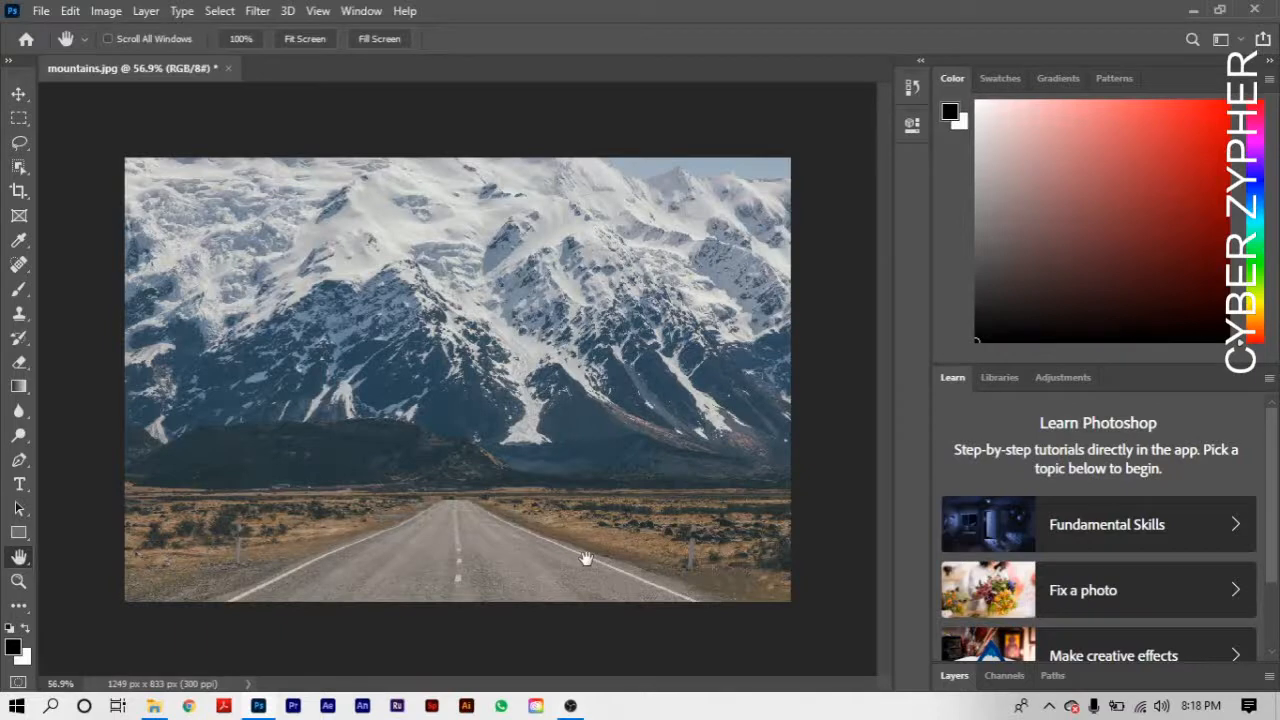
pyautogui.click(14, 586)
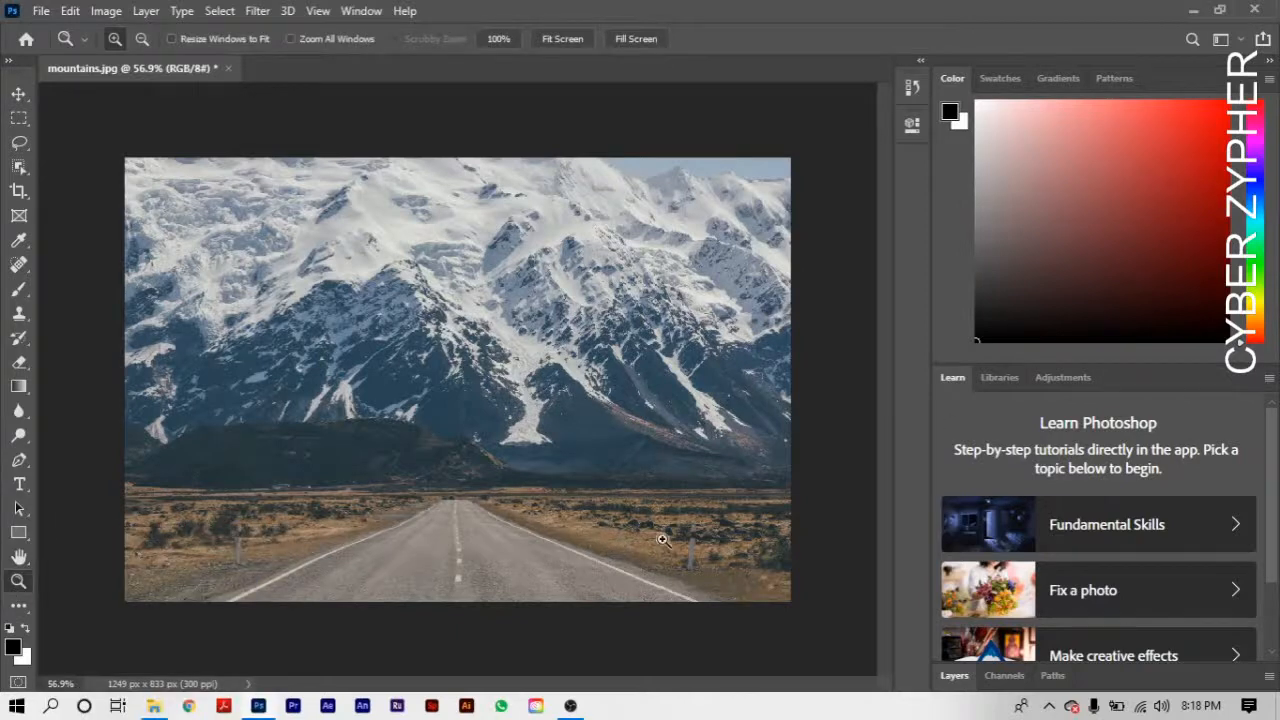
pyautogui.moveTo(662, 539); pyautogui.dragTo(789, 599)
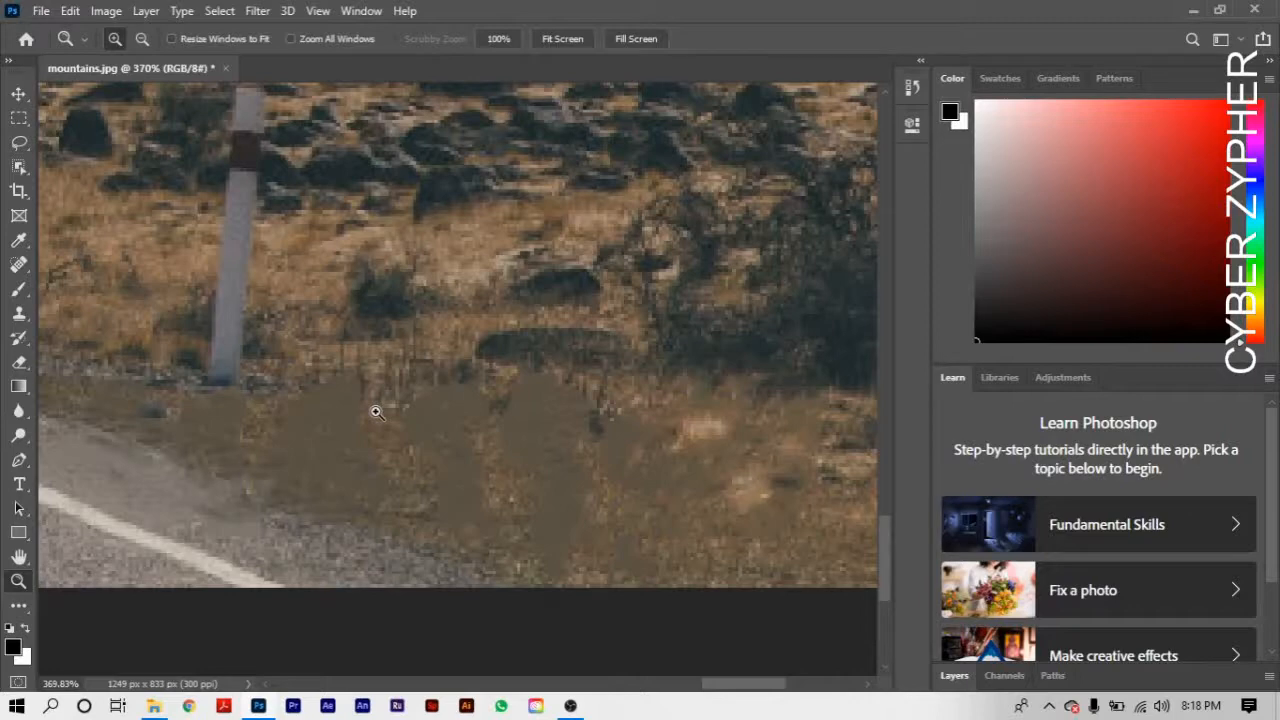
pyautogui.press('h')
pyautogui.scroll(-3, 494, 343)
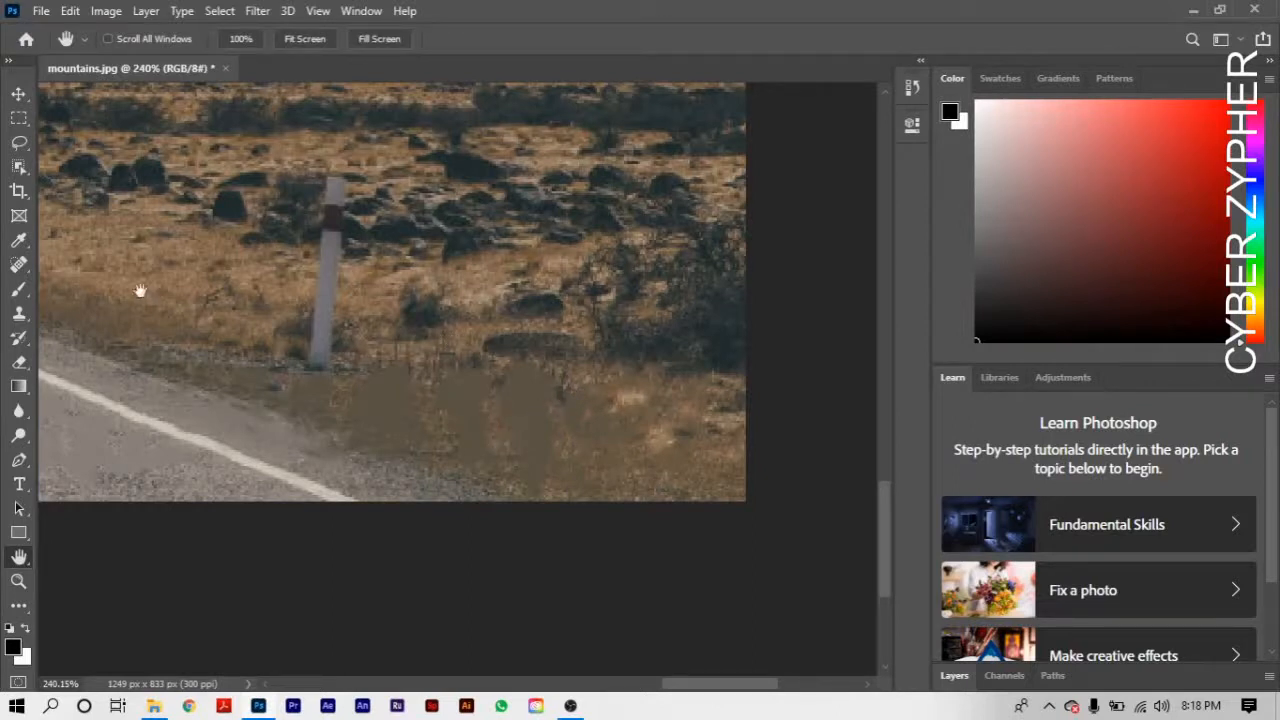
# - Use the Patch Tool to replace the smudged area beside the post's base with grass from near the photo's lower-right corner, and deselect
pyautogui.click(25, 273)
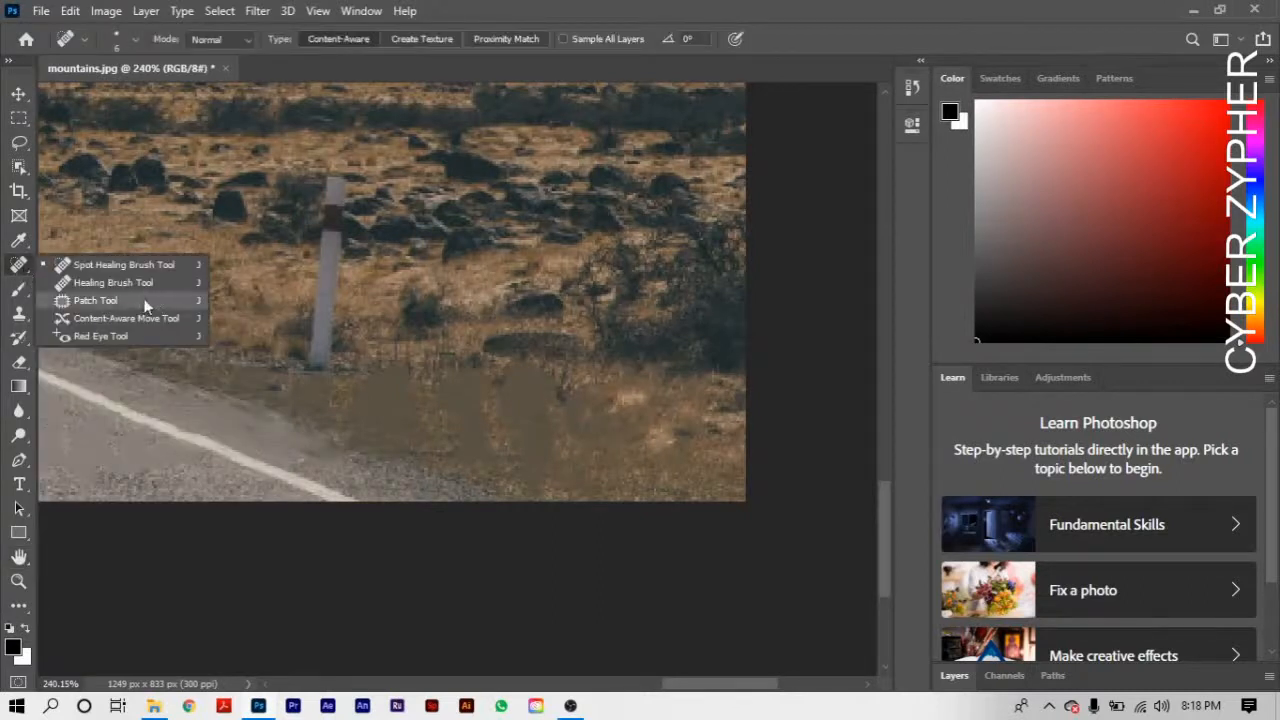
pyautogui.click(95, 300)
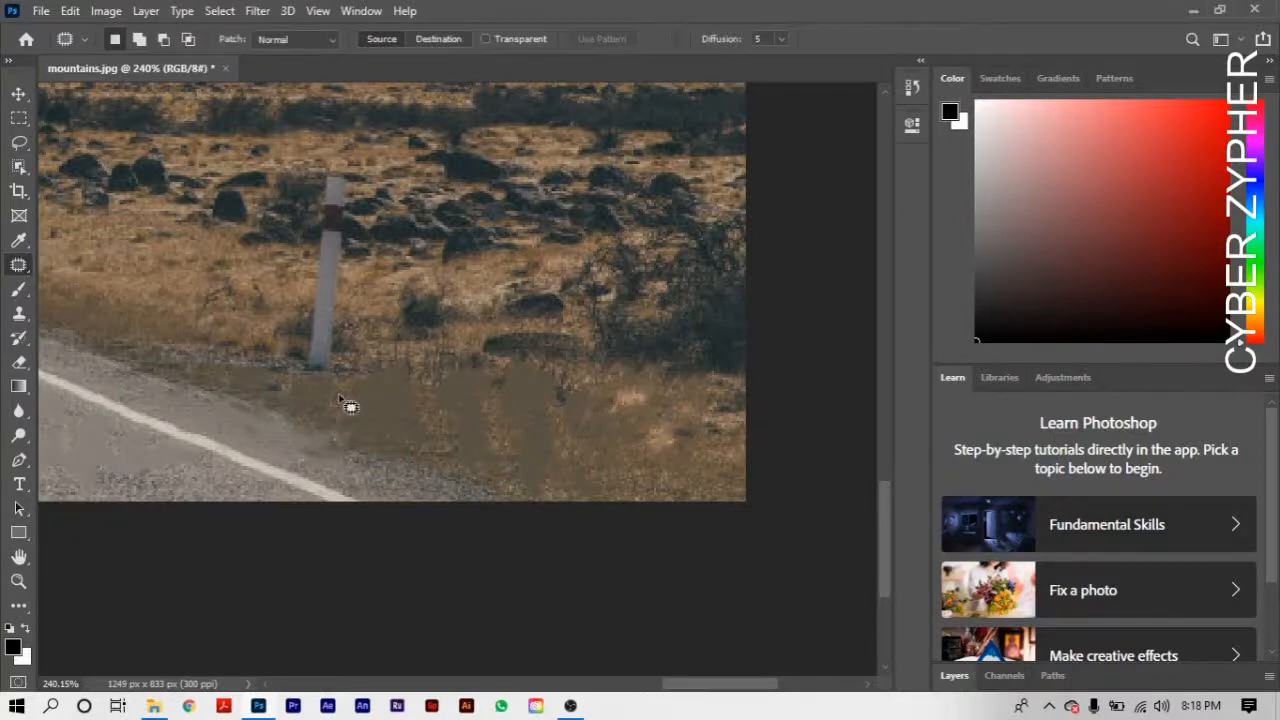
pyautogui.press('h')
pyautogui.scroll(5, 338, 394)
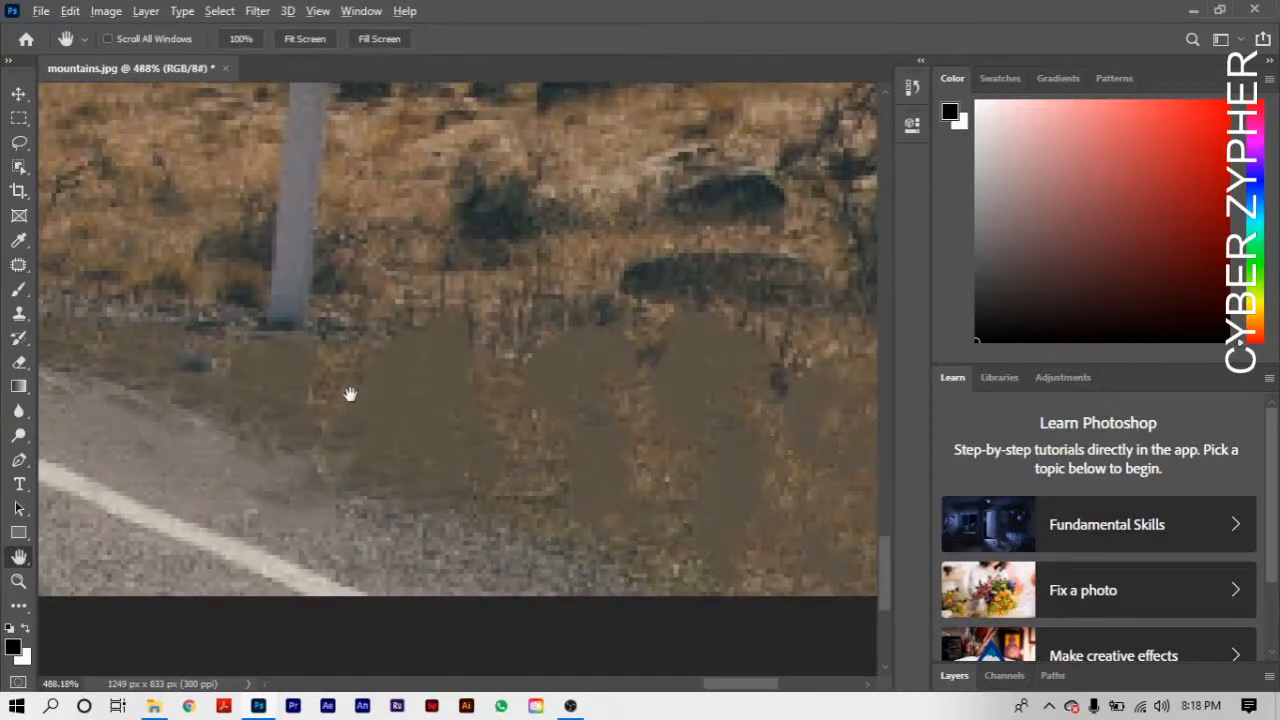
pyautogui.scroll(-1, 383, 447)
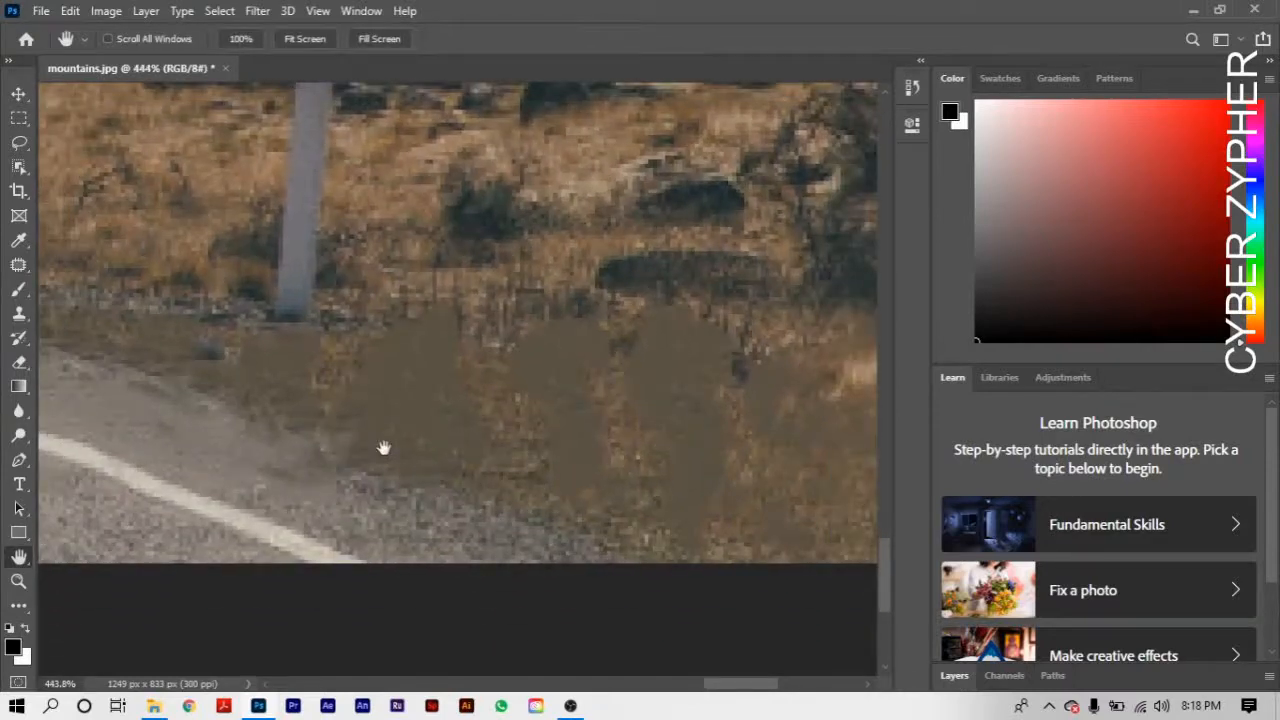
pyautogui.scroll(-1, 383, 447)
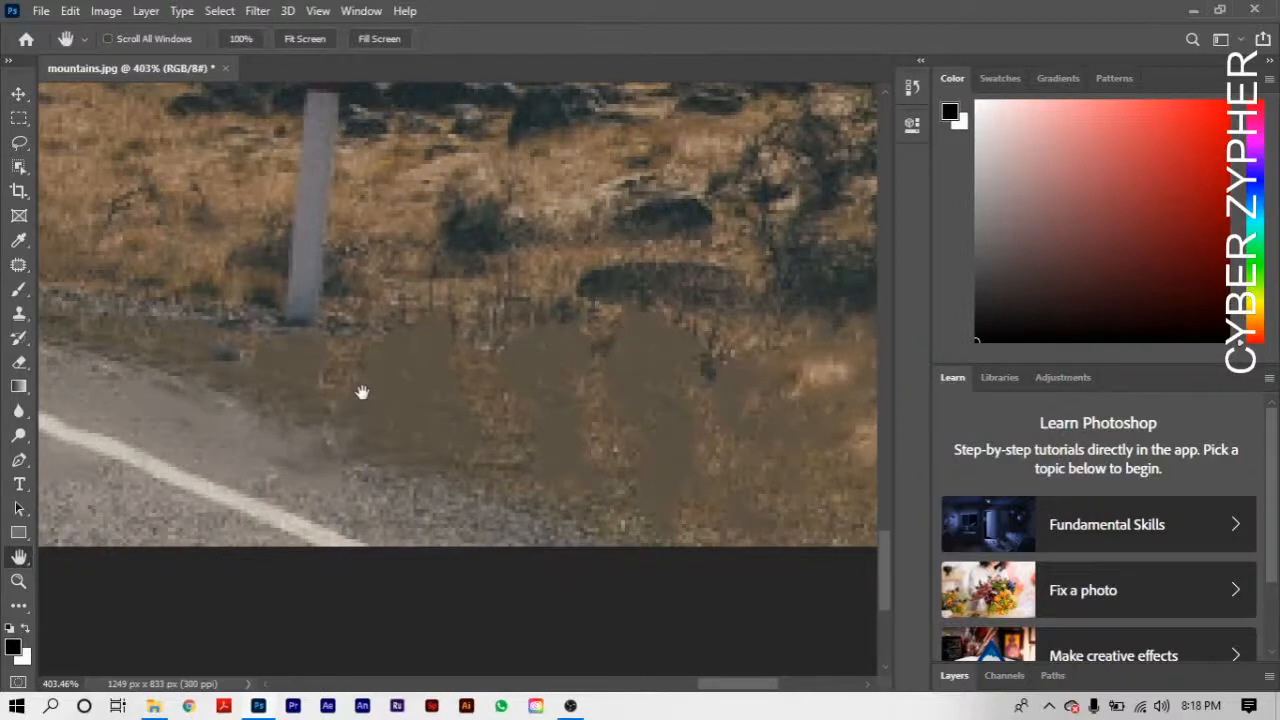
pyautogui.press('j')
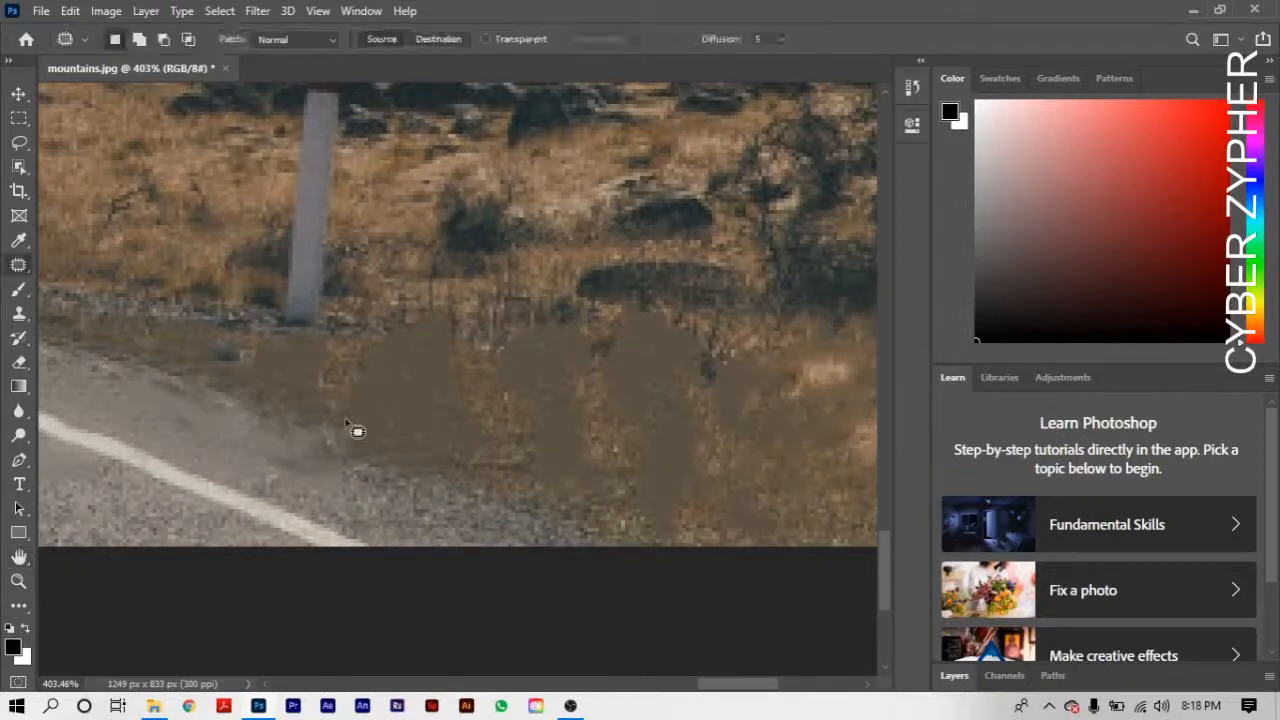
pyautogui.moveTo(320, 415)
pyautogui.mouseDown()
pyautogui.moveTo(325, 378)
pyautogui.moveTo(375, 320)
pyautogui.moveTo(474, 321)
pyautogui.moveTo(491, 364)
pyautogui.moveTo(489, 451)
pyautogui.moveTo(473, 471)
pyautogui.moveTo(355, 482)
pyautogui.moveTo(328, 454)
pyautogui.moveTo(326, 394)
pyautogui.mouseUp()
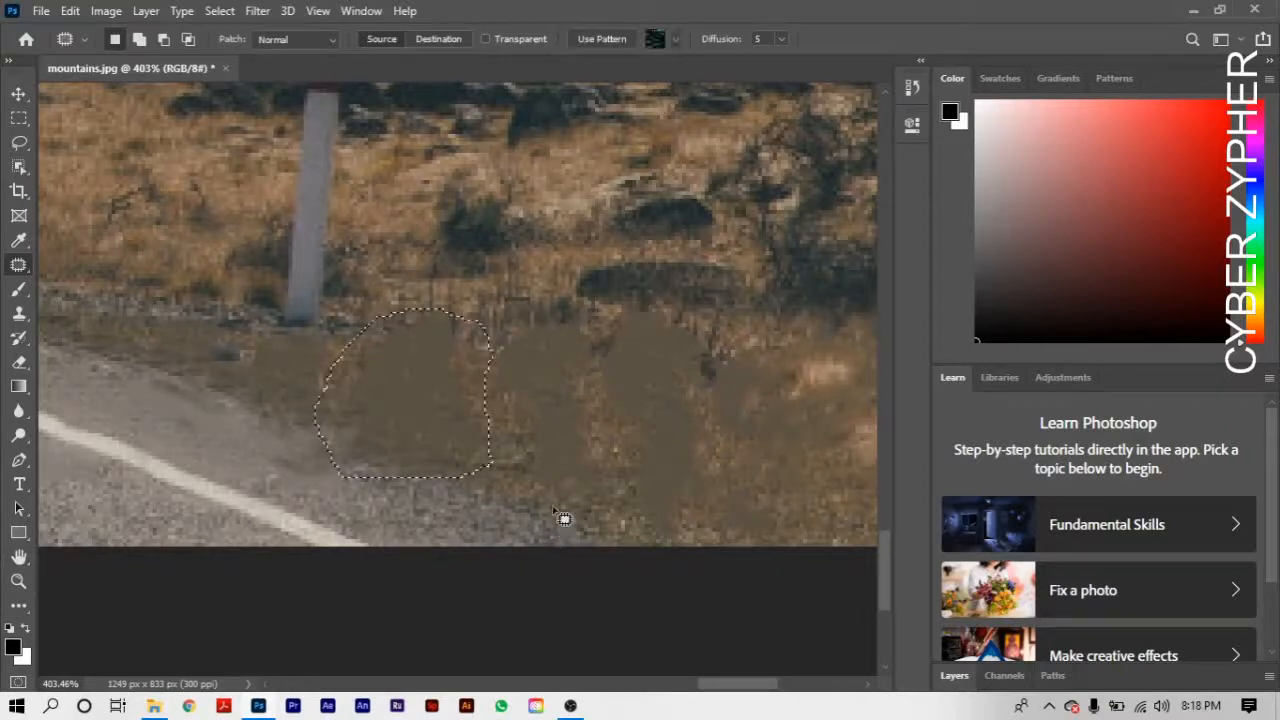
pyautogui.moveTo(481, 417); pyautogui.dragTo(858, 496)
pyautogui.hotkey('ctrl', 'd')
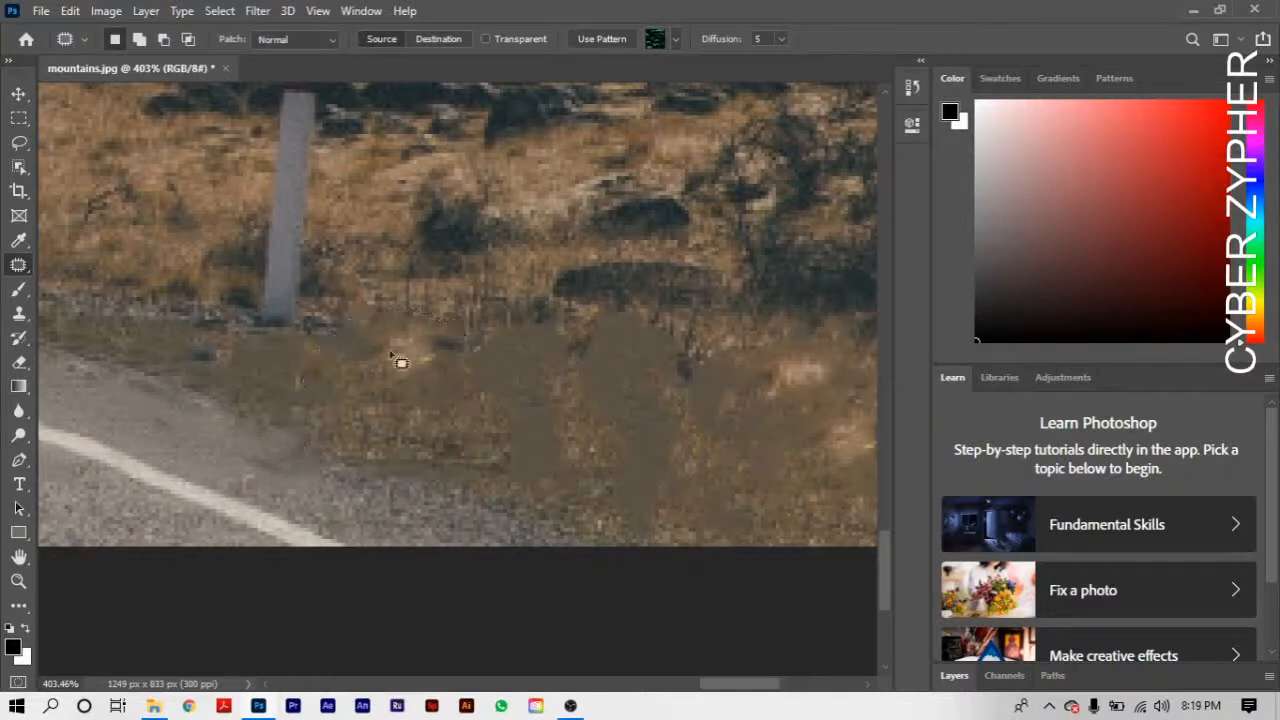
# - Patch the blurred areas in the middle of the verge with textured grass from near the photo's lower-right corner
pyautogui.moveTo(380, 410)
pyautogui.mouseDown()
pyautogui.moveTo(648, 336)
pyautogui.moveTo(686, 432)
pyautogui.moveTo(382, 410)
pyautogui.mouseUp()
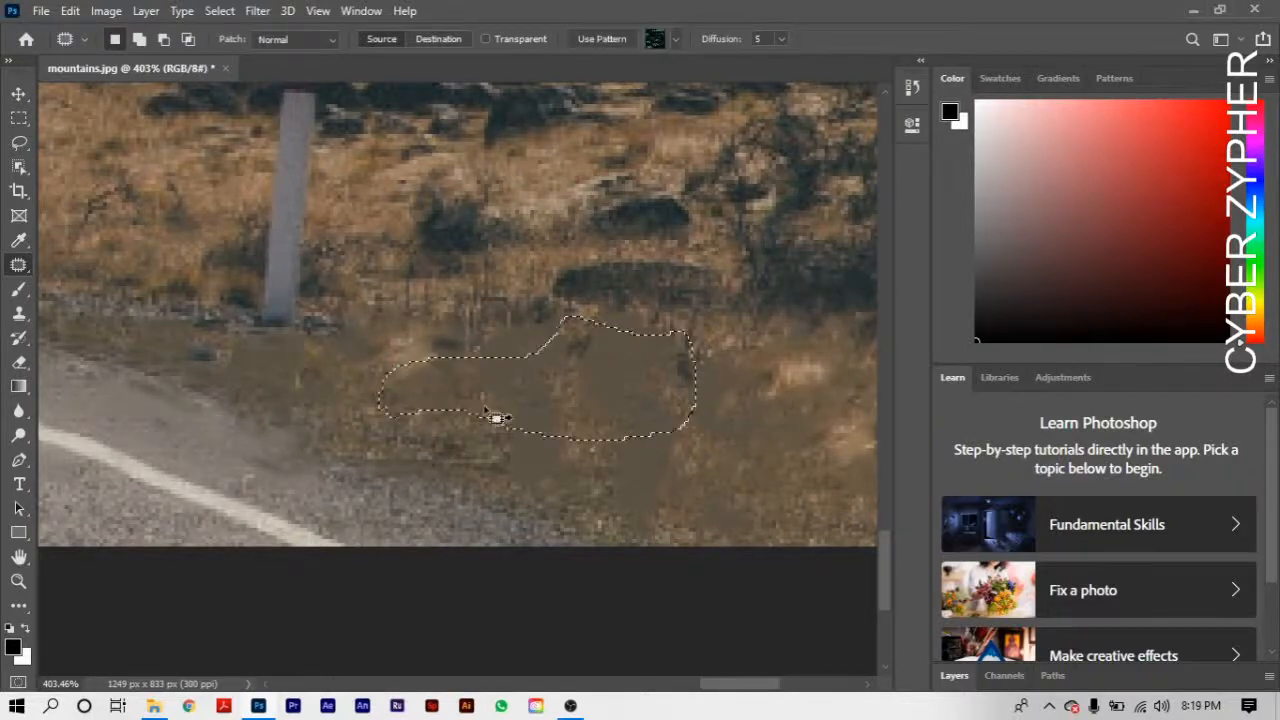
pyautogui.moveTo(554, 400); pyautogui.dragTo(825, 513)
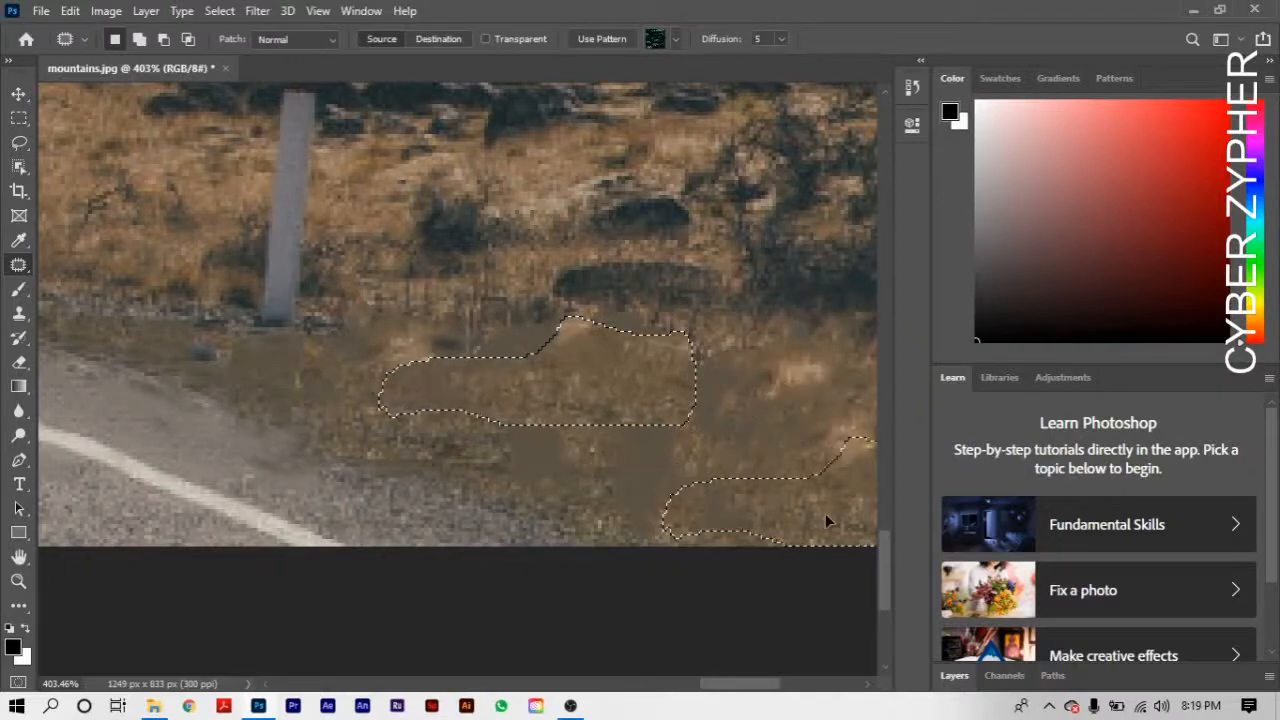
pyautogui.moveTo(512, 386); pyautogui.dragTo(837, 505)
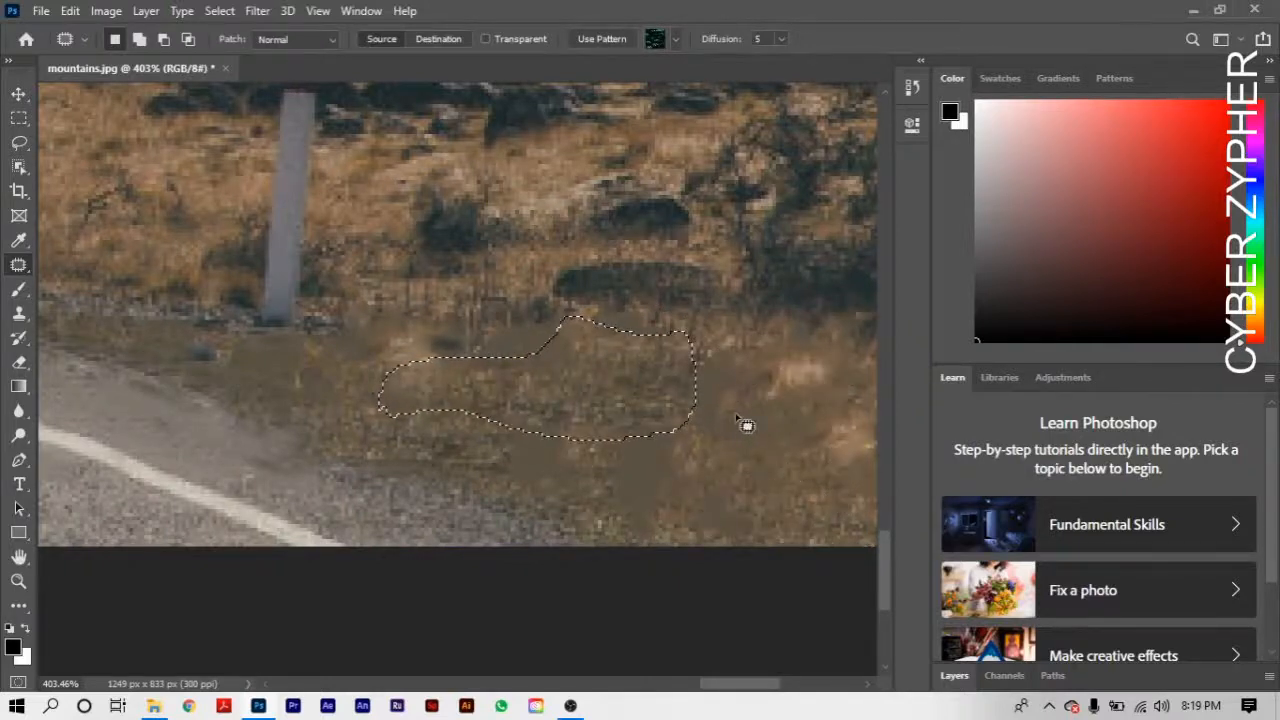
pyautogui.hotkey('ctrl', 'd')
pyautogui.moveTo(488, 382)
pyautogui.mouseDown()
pyautogui.moveTo(451, 338)
pyautogui.moveTo(560, 305)
pyautogui.moveTo(616, 351)
pyautogui.moveTo(543, 399)
pyautogui.moveTo(486, 390)
pyautogui.moveTo(600, 410)
pyautogui.moveTo(760, 482)
pyautogui.moveTo(808, 494)
pyautogui.mouseUp()
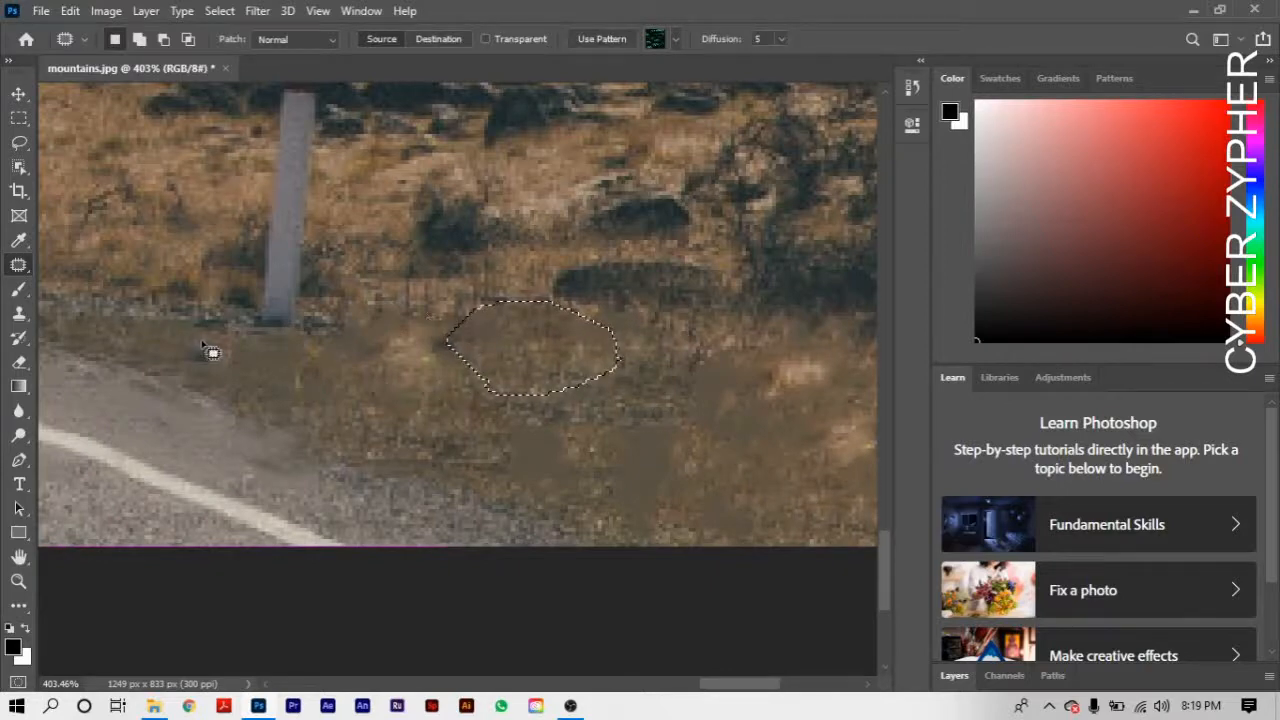
# - Patch the smudged strip just below the roadside post with grass from the area to the post's right, and deselect
pyautogui.moveTo(202, 340)
pyautogui.mouseDown()
pyautogui.moveTo(308, 323)
pyautogui.moveTo(349, 361)
pyautogui.moveTo(316, 393)
pyautogui.moveTo(234, 389)
pyautogui.moveTo(206, 345)
pyautogui.mouseUp()
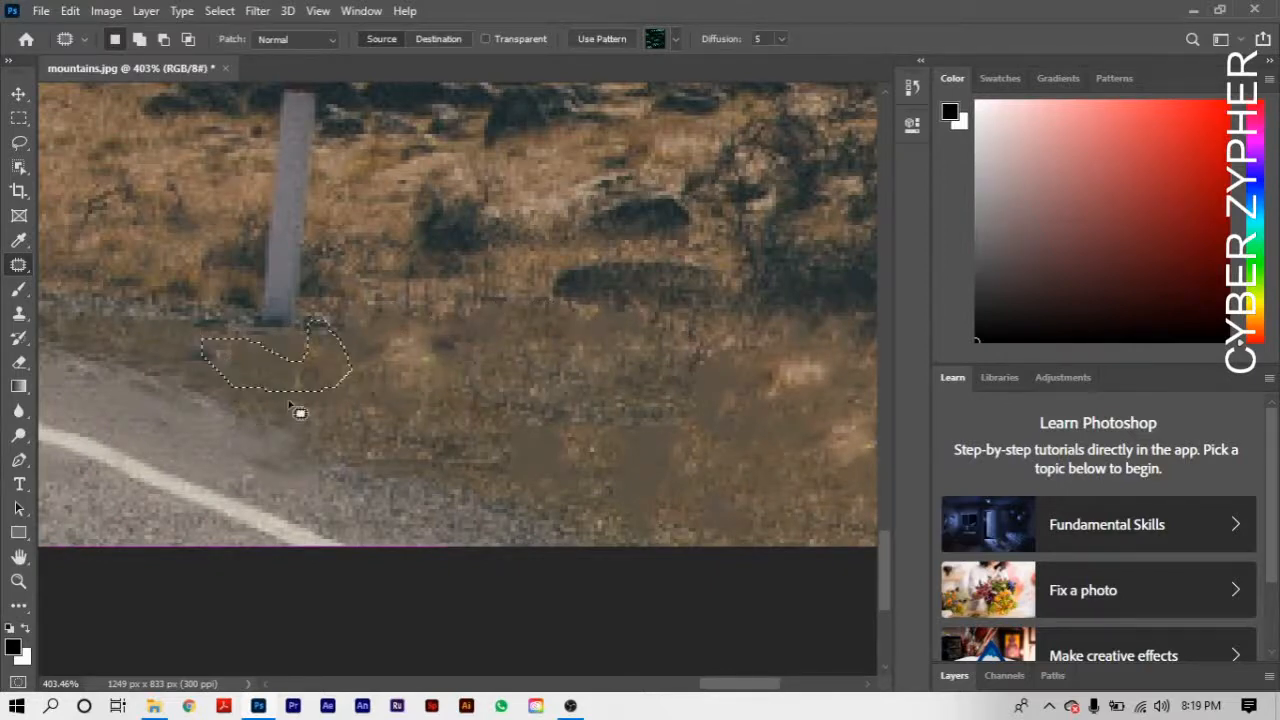
pyautogui.moveTo(333, 366); pyautogui.dragTo(521, 306)
pyautogui.click(460, 415)
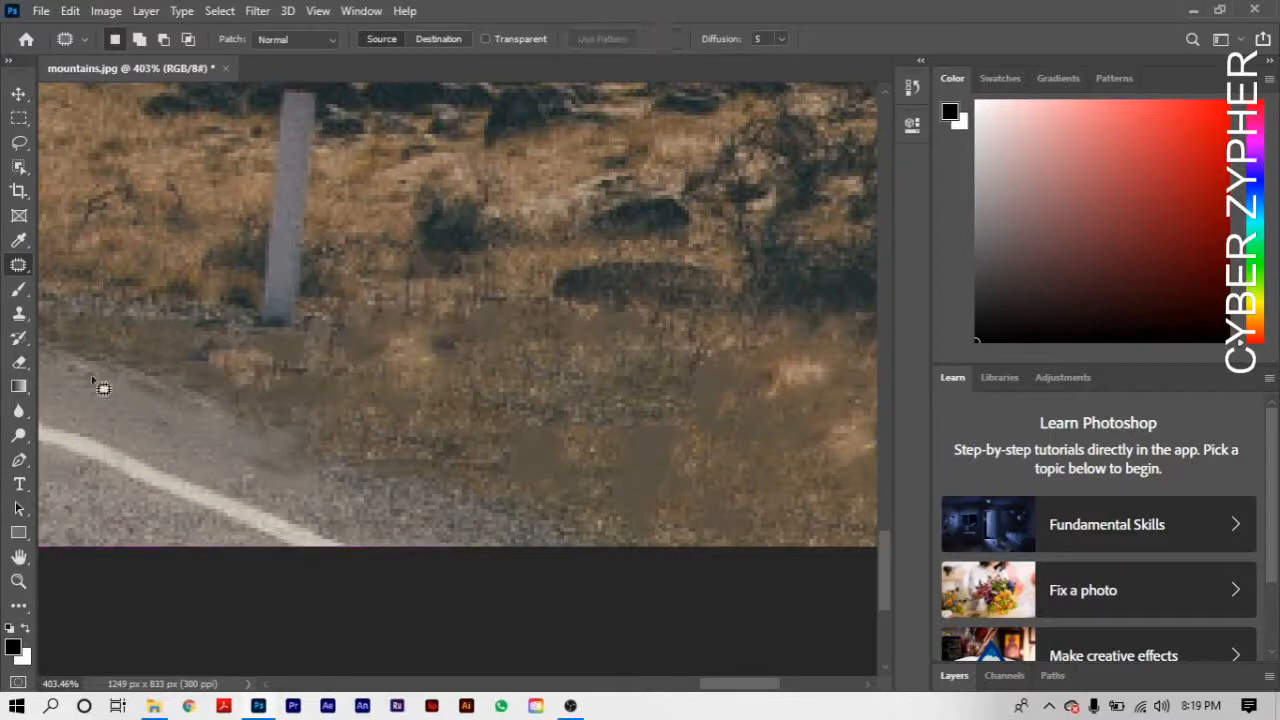
# - Outline the whole retouched verge, patch it with the bushy grass up and to its right, deselect, and check the full photo
pyautogui.moveTo(160, 341)
pyautogui.mouseDown()
pyautogui.moveTo(274, 356)
pyautogui.moveTo(376, 320)
pyautogui.moveTo(602, 296)
pyautogui.moveTo(692, 328)
pyautogui.moveTo(803, 328)
pyautogui.moveTo(844, 389)
pyautogui.moveTo(854, 451)
pyautogui.moveTo(793, 491)
pyautogui.moveTo(701, 510)
pyautogui.moveTo(612, 507)
pyautogui.moveTo(557, 496)
pyautogui.moveTo(437, 435)
pyautogui.moveTo(230, 387)
pyautogui.moveTo(160, 342)
pyautogui.mouseUp()
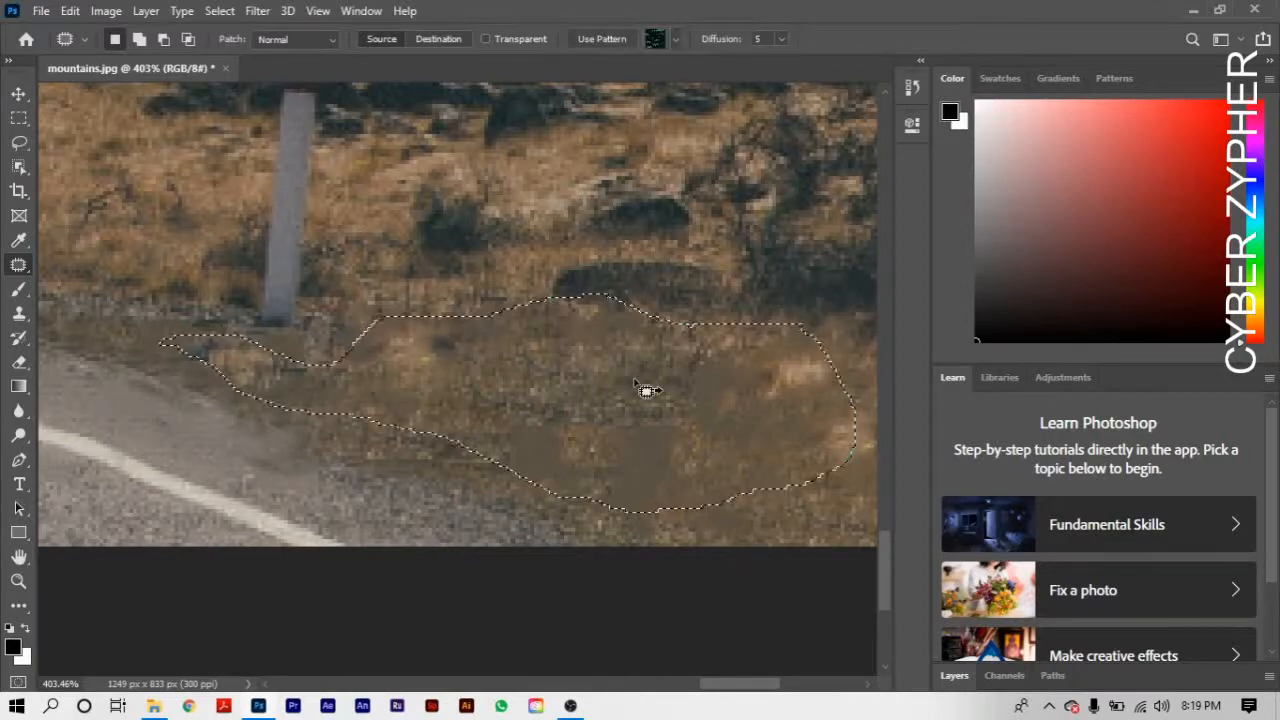
pyautogui.moveTo(627, 391); pyautogui.dragTo(836, 170)
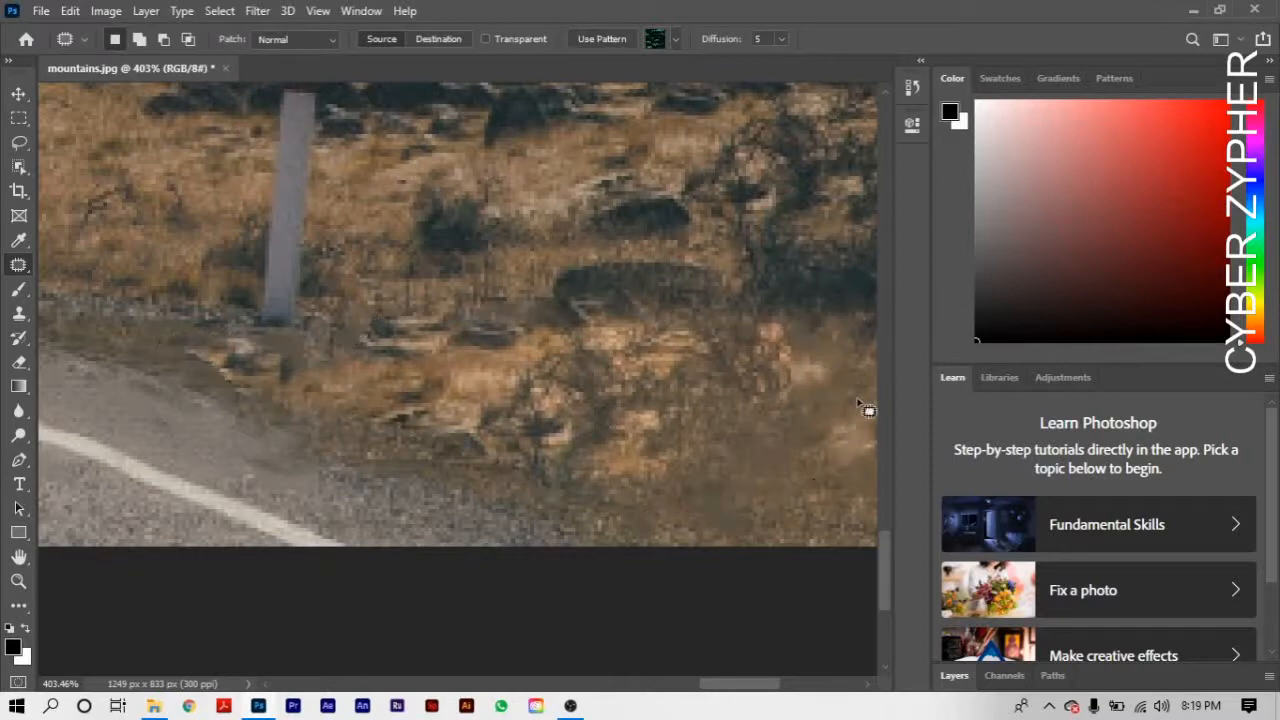
pyautogui.hotkey('ctrl', 'd')
pyautogui.scroll(-5, 653, 414)
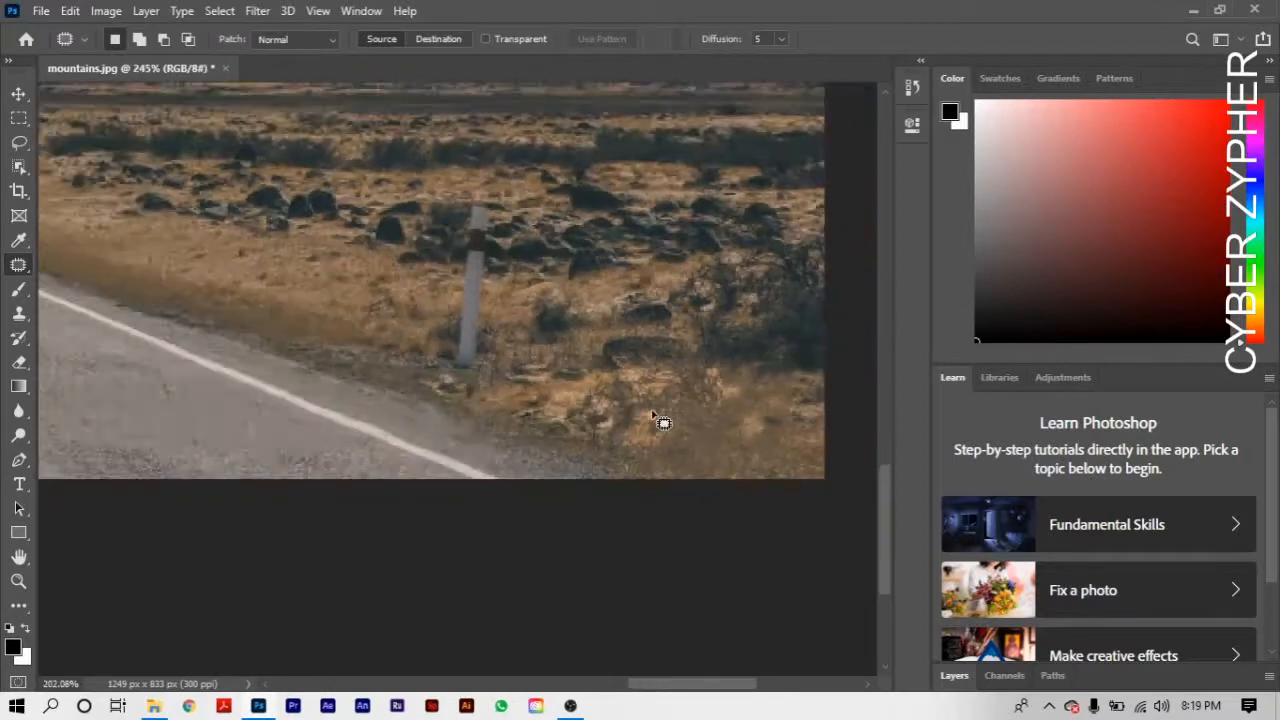
pyautogui.scroll(-4, 663, 422)
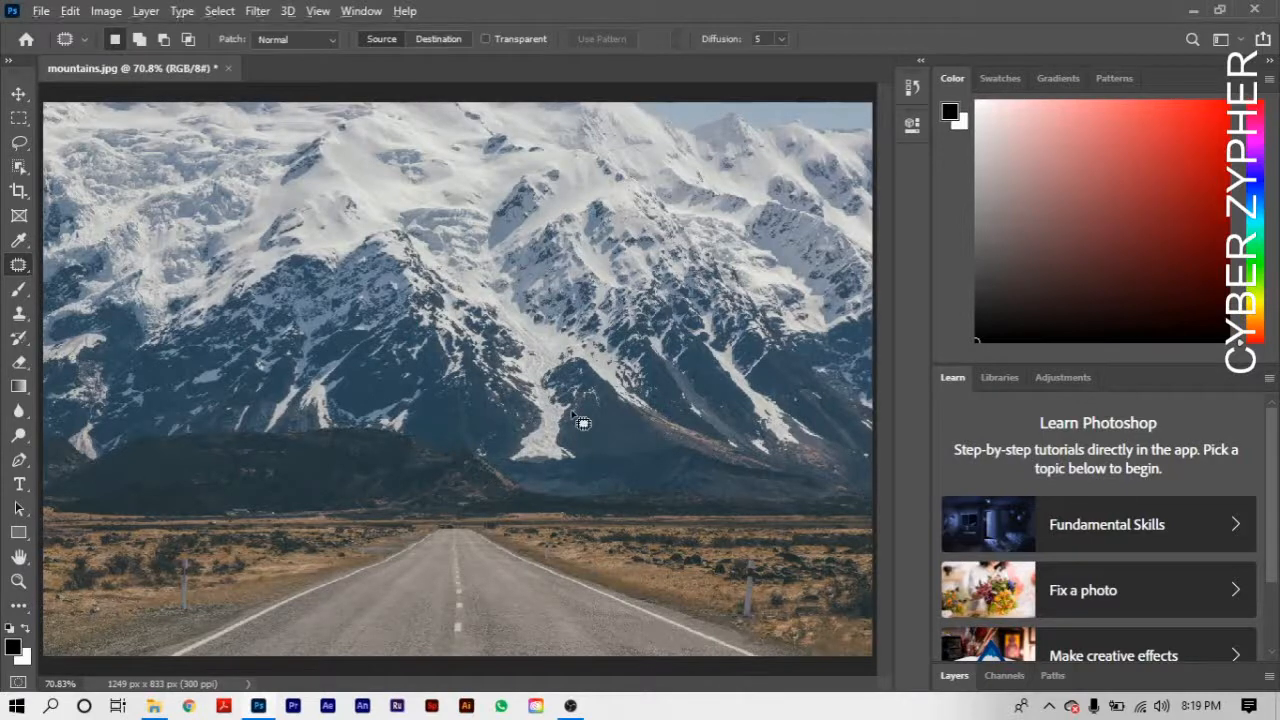
pyautogui.scroll(-1, 583, 423)
pyautogui.scroll(1, 530, 420)
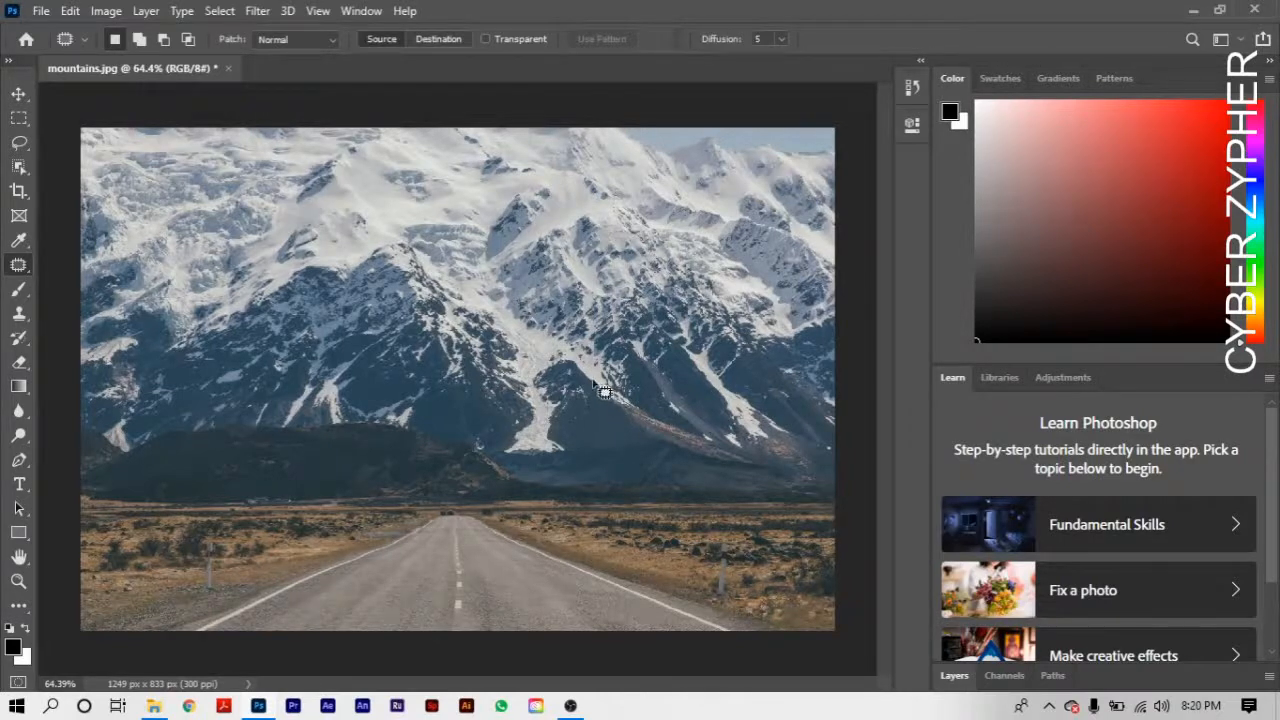
pyautogui.scroll(3, 631, 487)
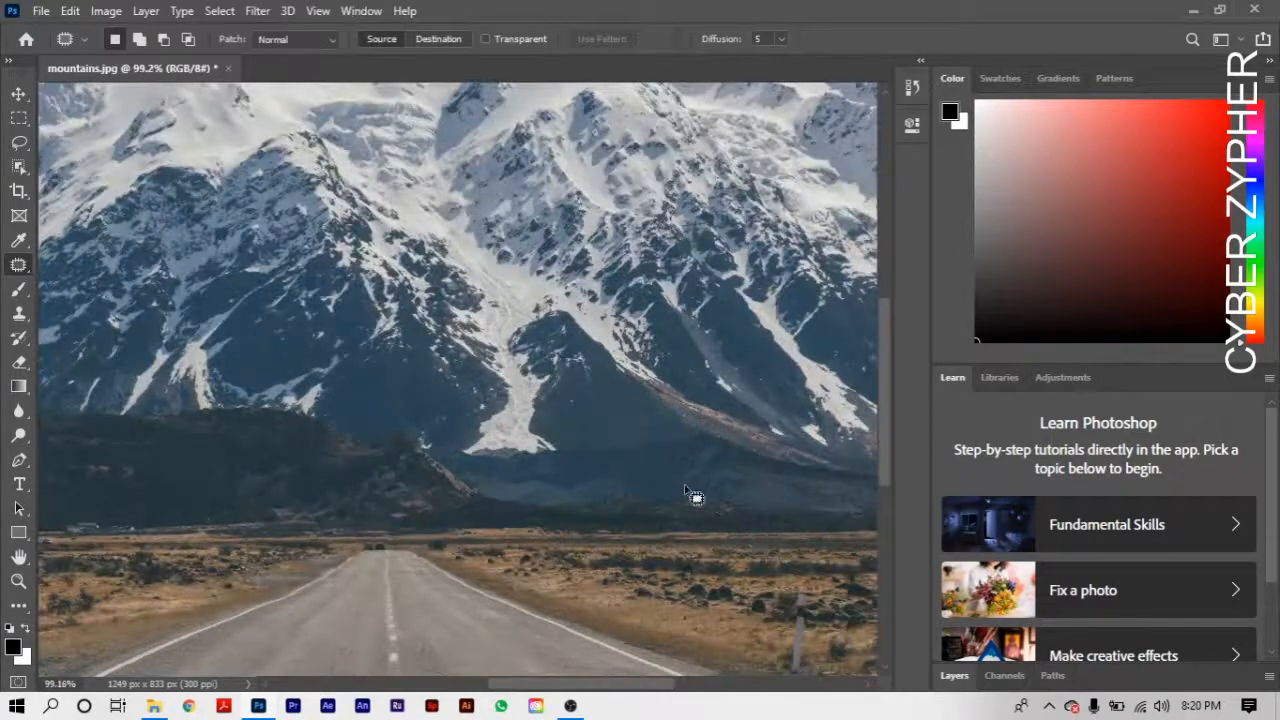
# - Open the image 220742 from the Downloads folder
pyautogui.press('space')
pyautogui.moveTo(726, 494); pyautogui.dragTo(486, 331)
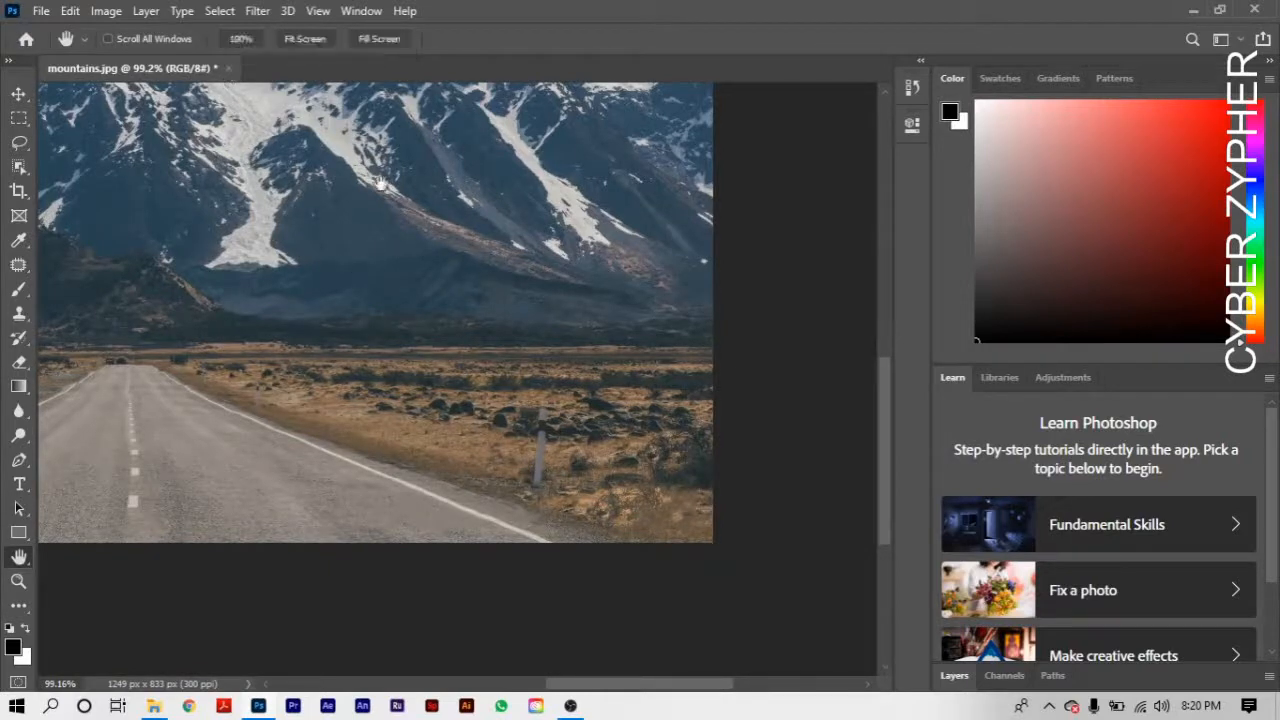
pyautogui.click(41, 11)
pyautogui.click(79, 50)
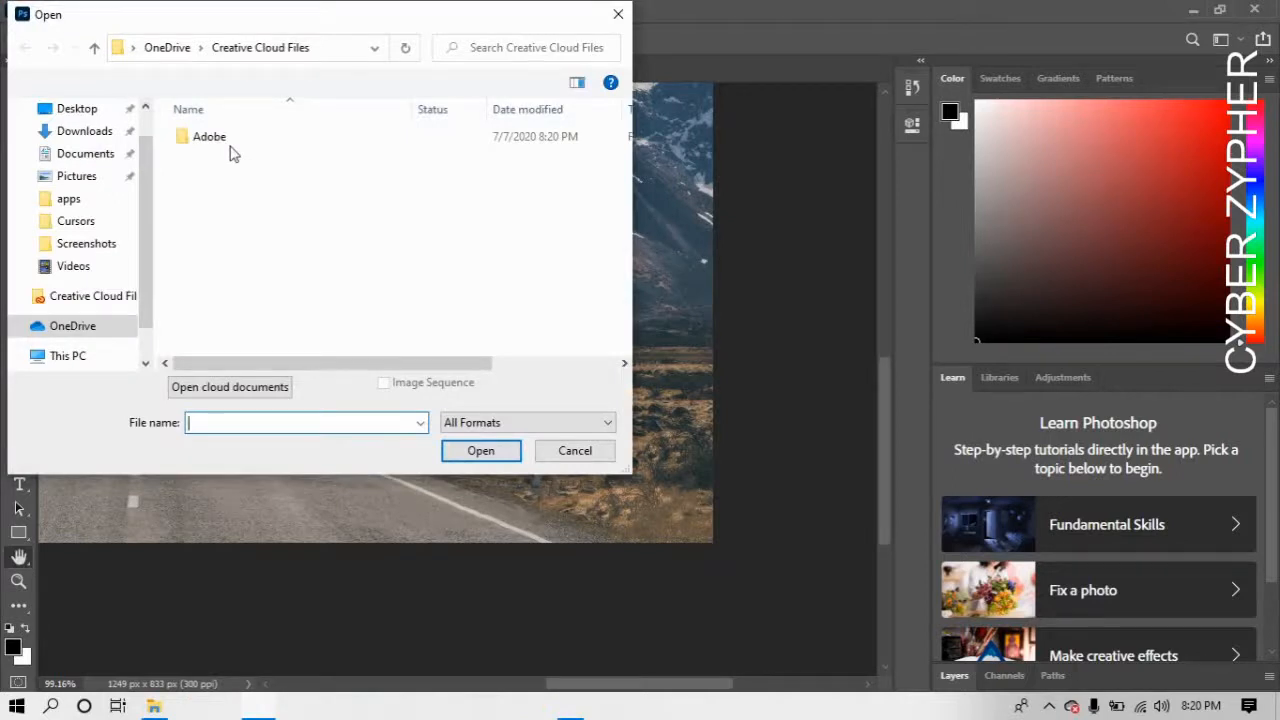
pyautogui.click(85, 131)
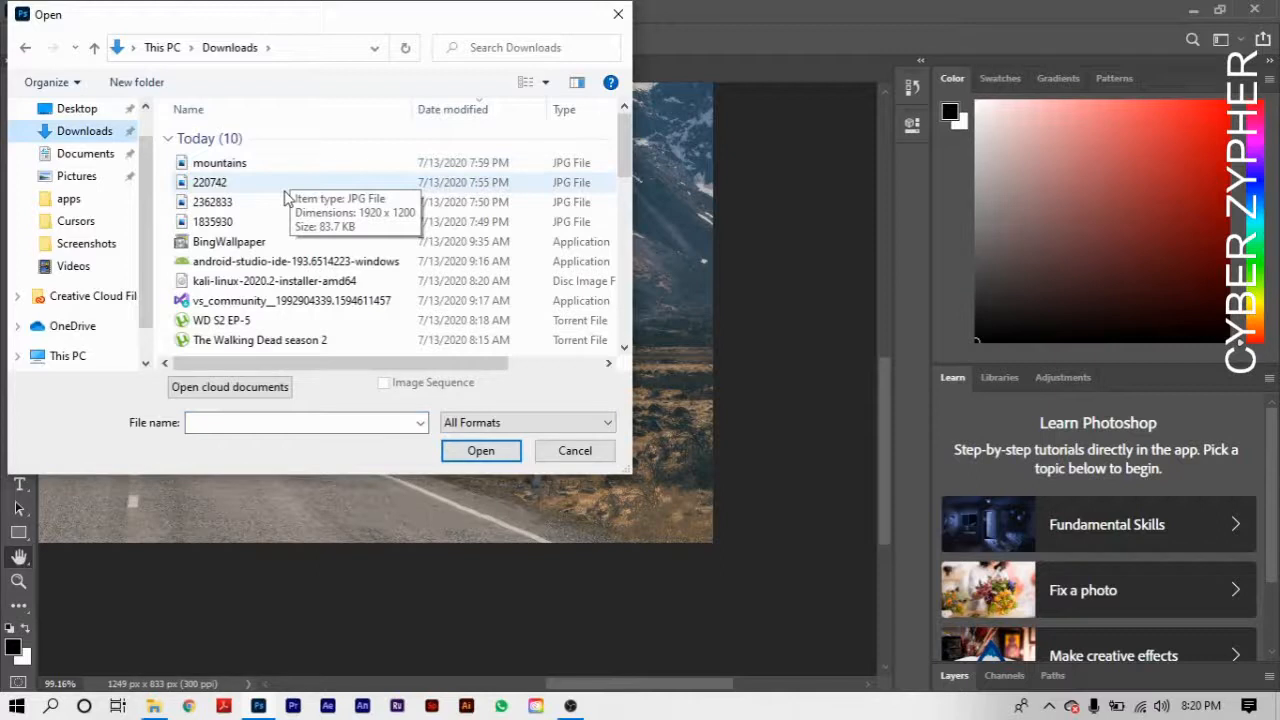
pyautogui.doubleClick(285, 189)
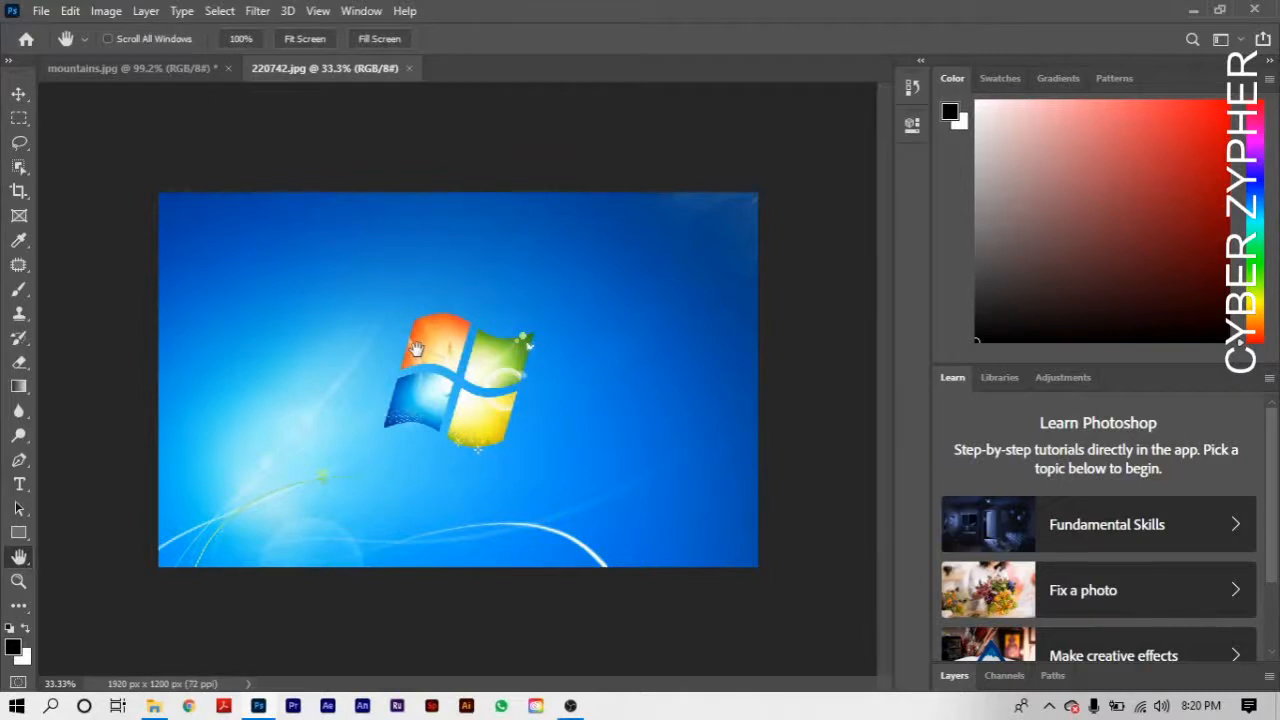
# - Examine the Windows logo and its blue surroundings up close, and return to a view of the whole image
pyautogui.scroll(-1, 416, 348)
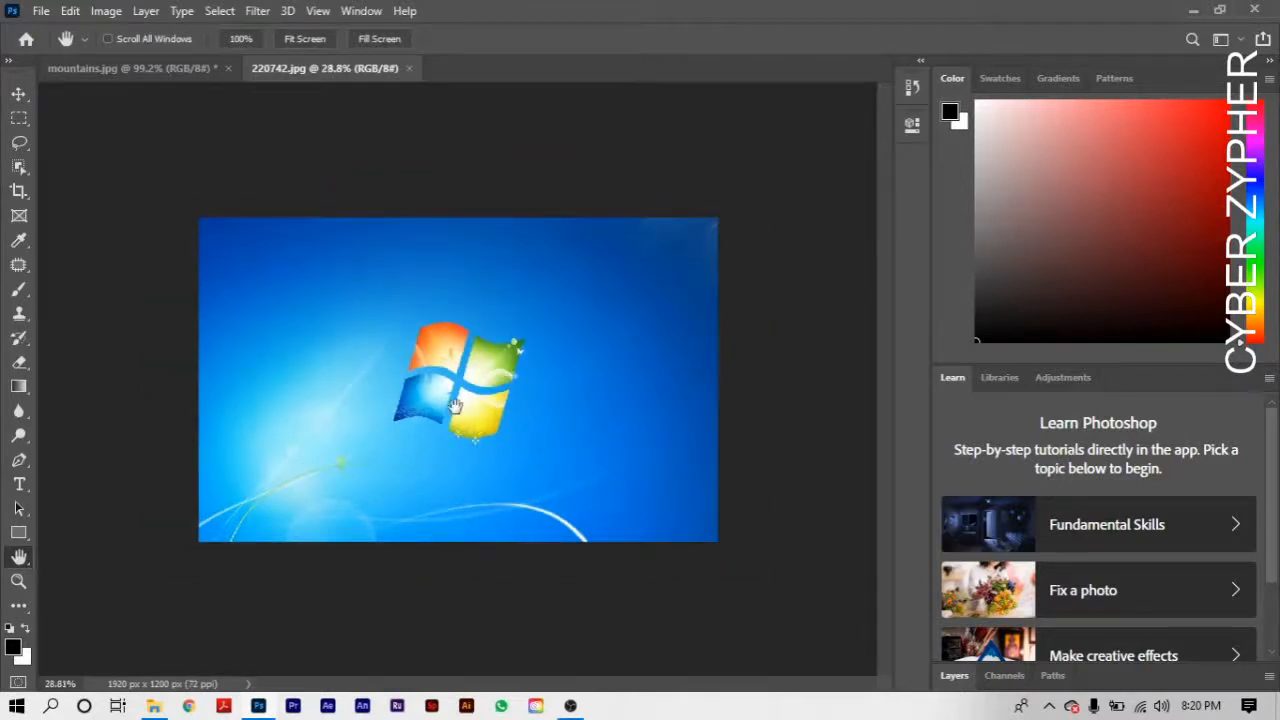
pyautogui.scroll(3, 455, 405)
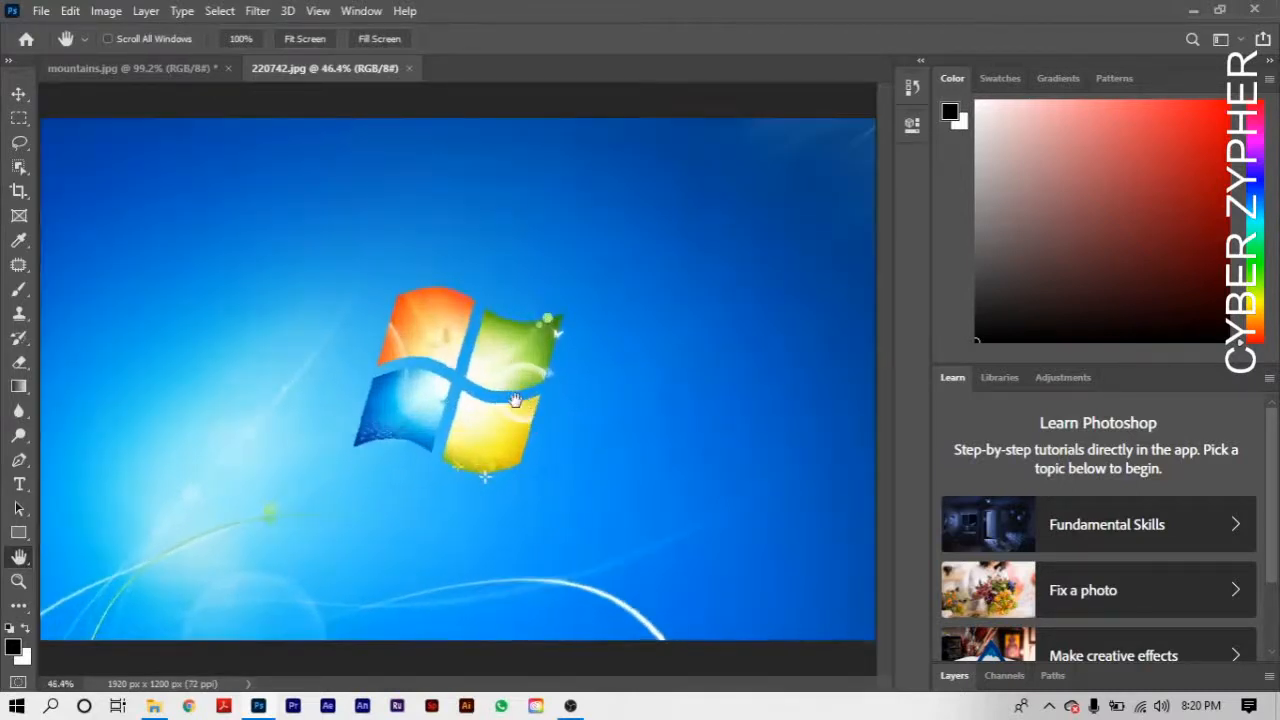
pyautogui.scroll(-1, 482, 461)
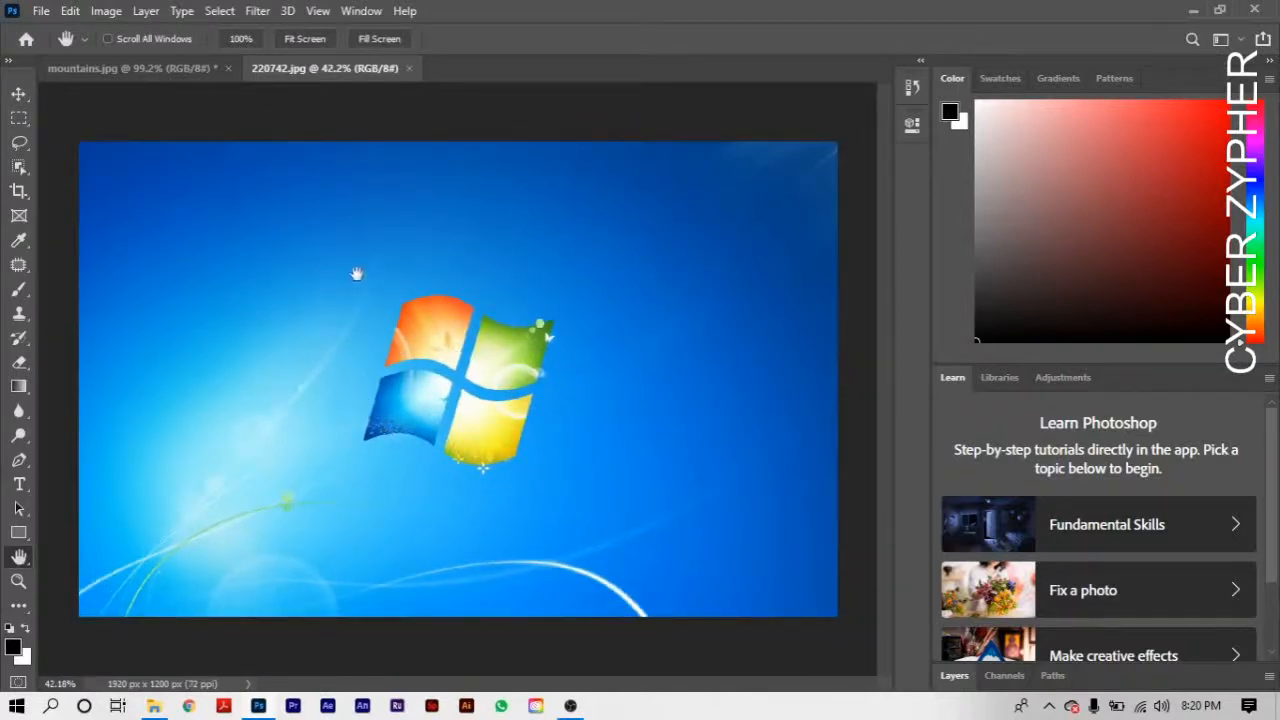
pyautogui.click(18, 581)
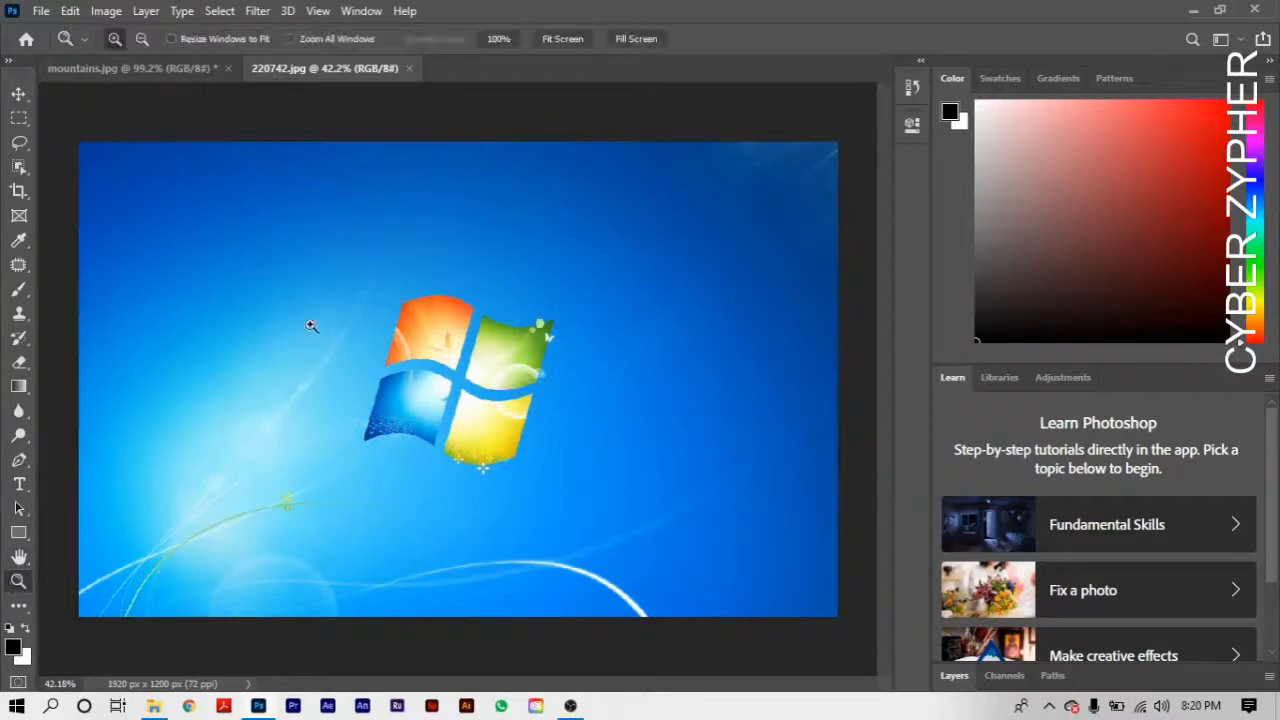
pyautogui.moveTo(350, 258); pyautogui.dragTo(585, 503)
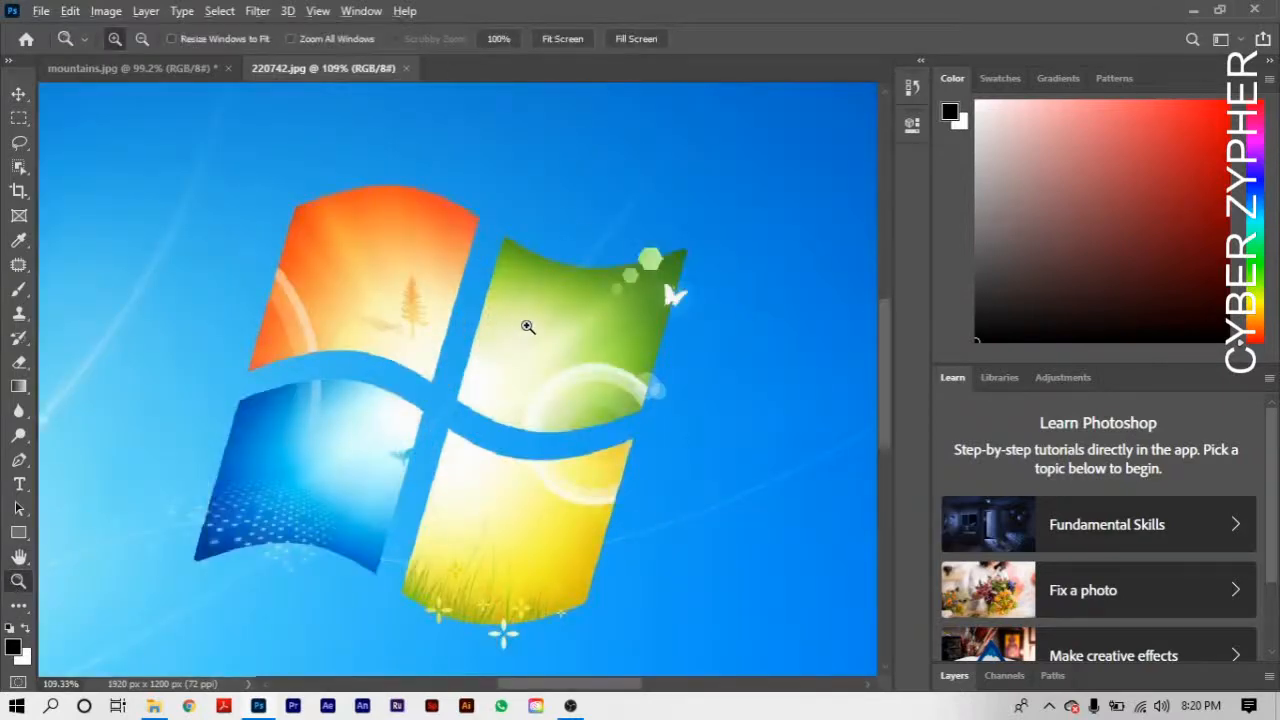
pyautogui.keyDown('alt'); pyautogui.click(528, 326); pyautogui.keyUp('alt')
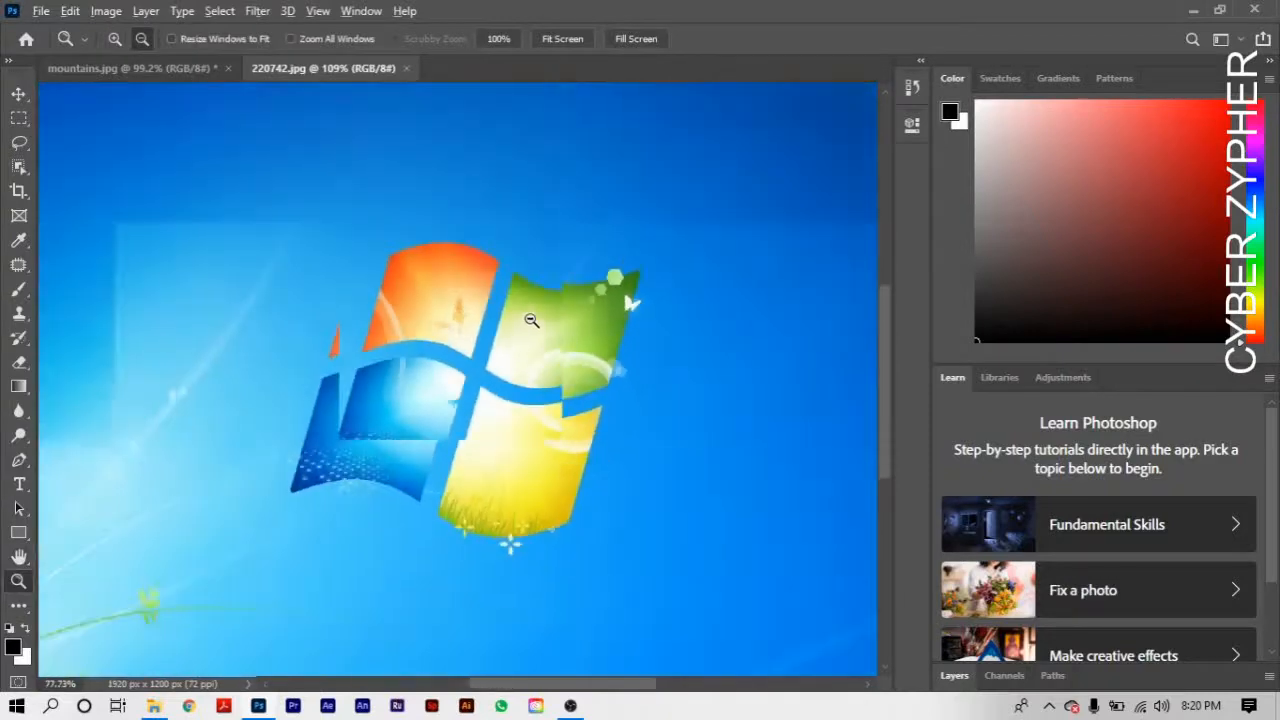
pyautogui.keyDown('alt'); pyautogui.click(531, 320); pyautogui.keyUp('alt')
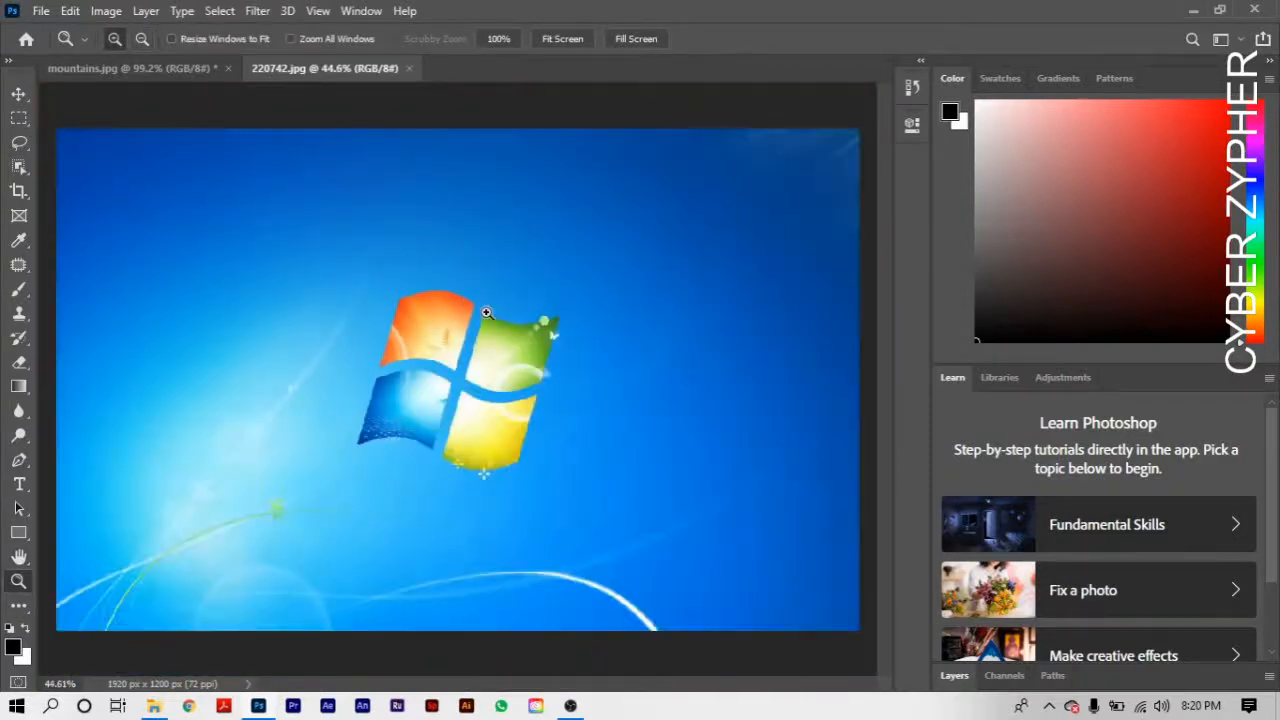
# - Outline the whole Windows logo with the Patch Tool, replace it with plain blue background from its right, and deselect
pyautogui.click(20, 266)
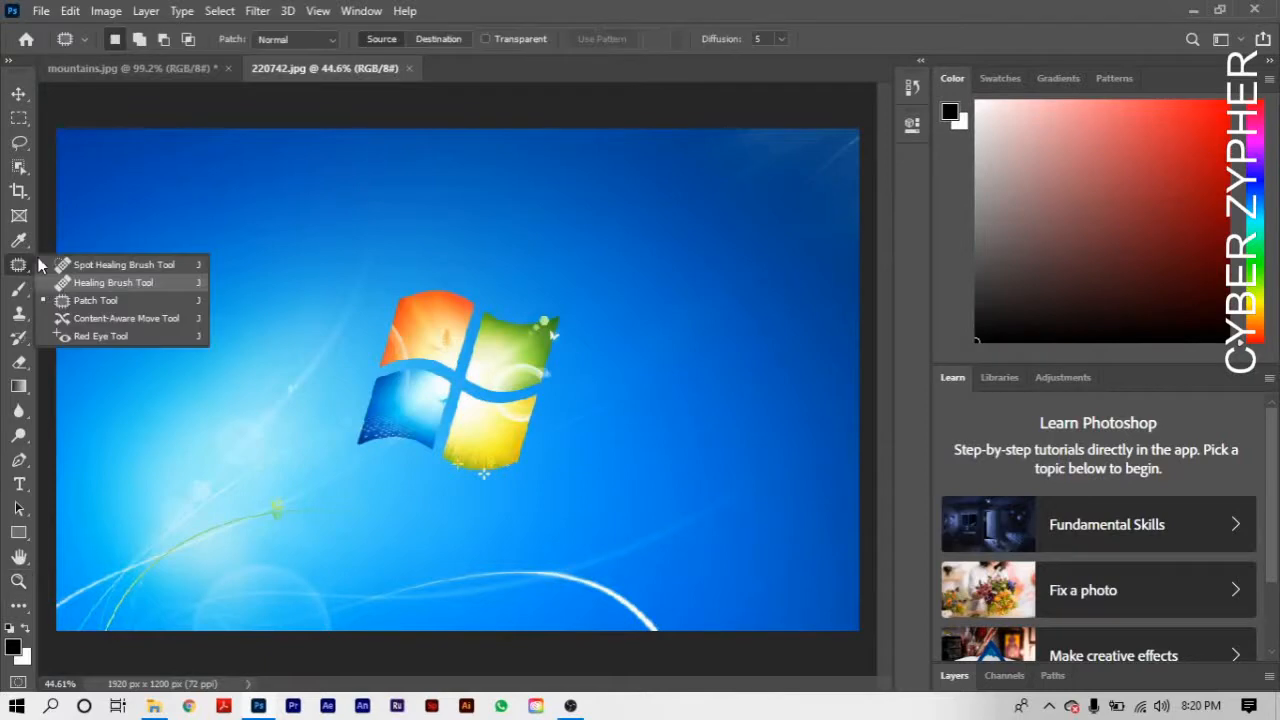
pyautogui.click(83, 302)
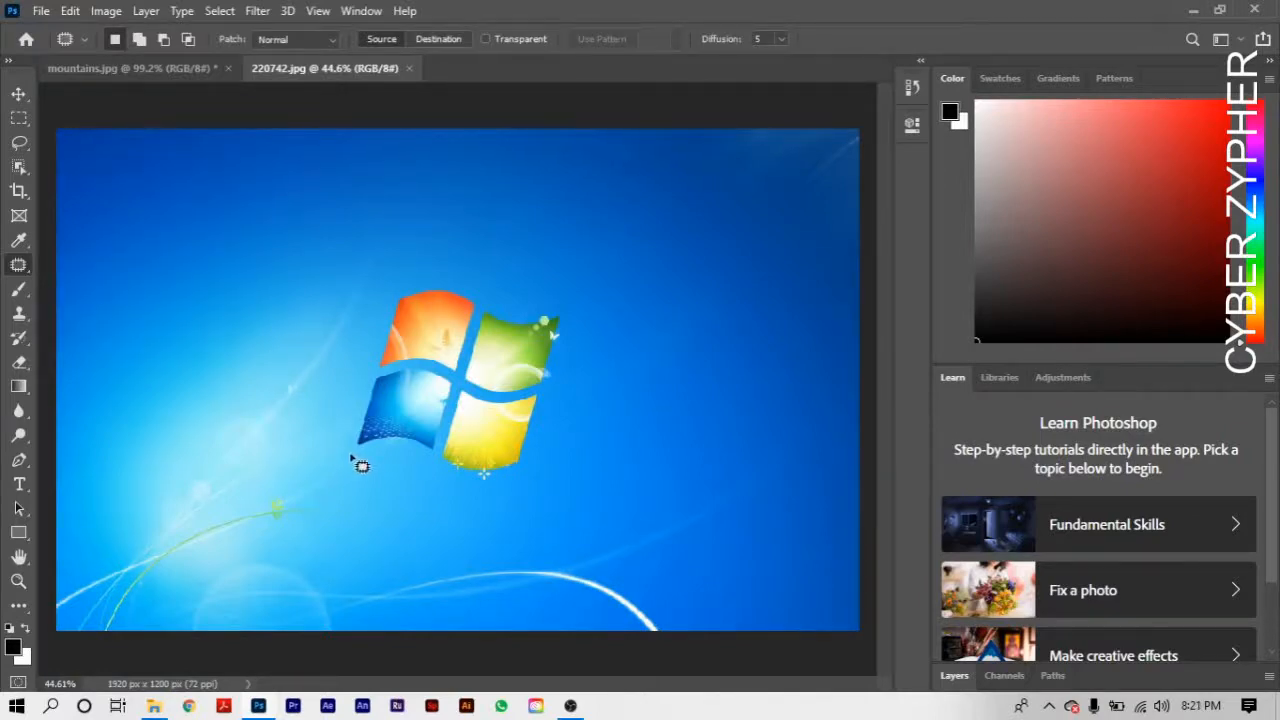
pyautogui.moveTo(351, 456)
pyautogui.mouseDown()
pyautogui.moveTo(361, 331)
pyautogui.moveTo(399, 278)
pyautogui.moveTo(469, 269)
pyautogui.moveTo(569, 288)
pyautogui.moveTo(599, 393)
pyautogui.moveTo(587, 449)
pyautogui.moveTo(547, 490)
pyautogui.moveTo(456, 499)
pyautogui.moveTo(360, 460)
pyautogui.mouseUp()
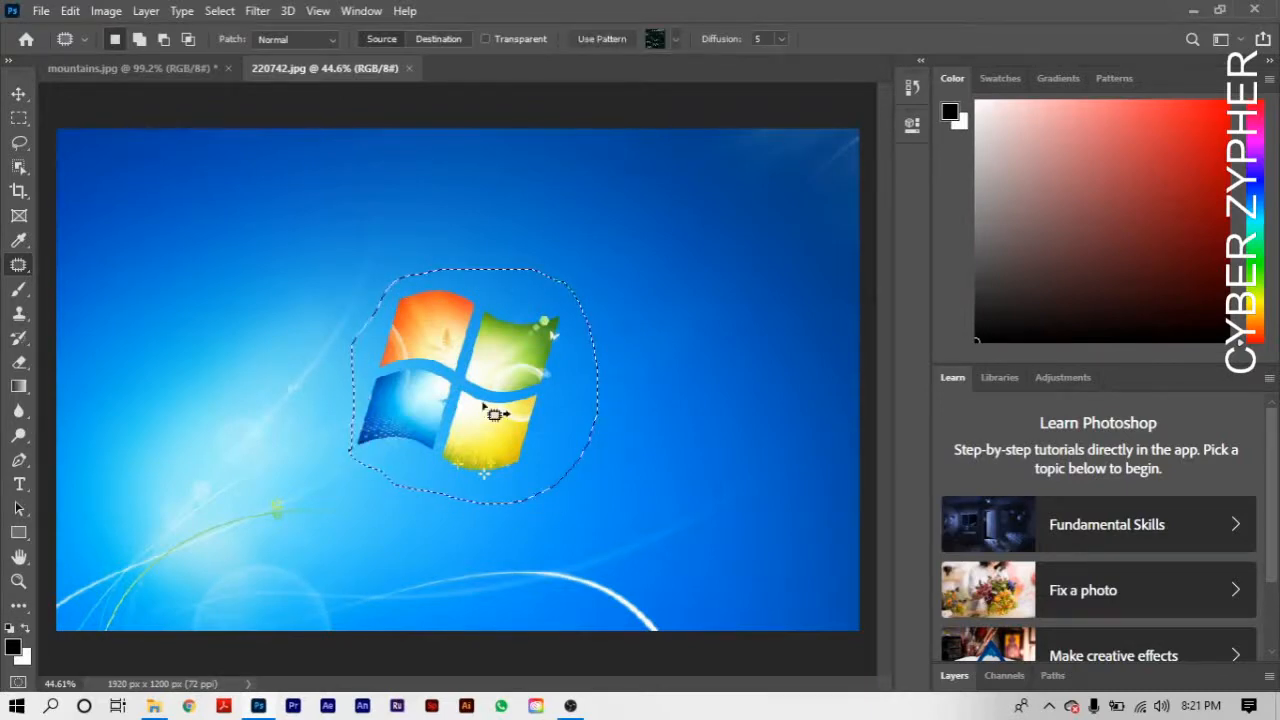
pyautogui.moveTo(491, 409); pyautogui.dragTo(762, 327)
pyautogui.hotkey('ctrl', 'd')
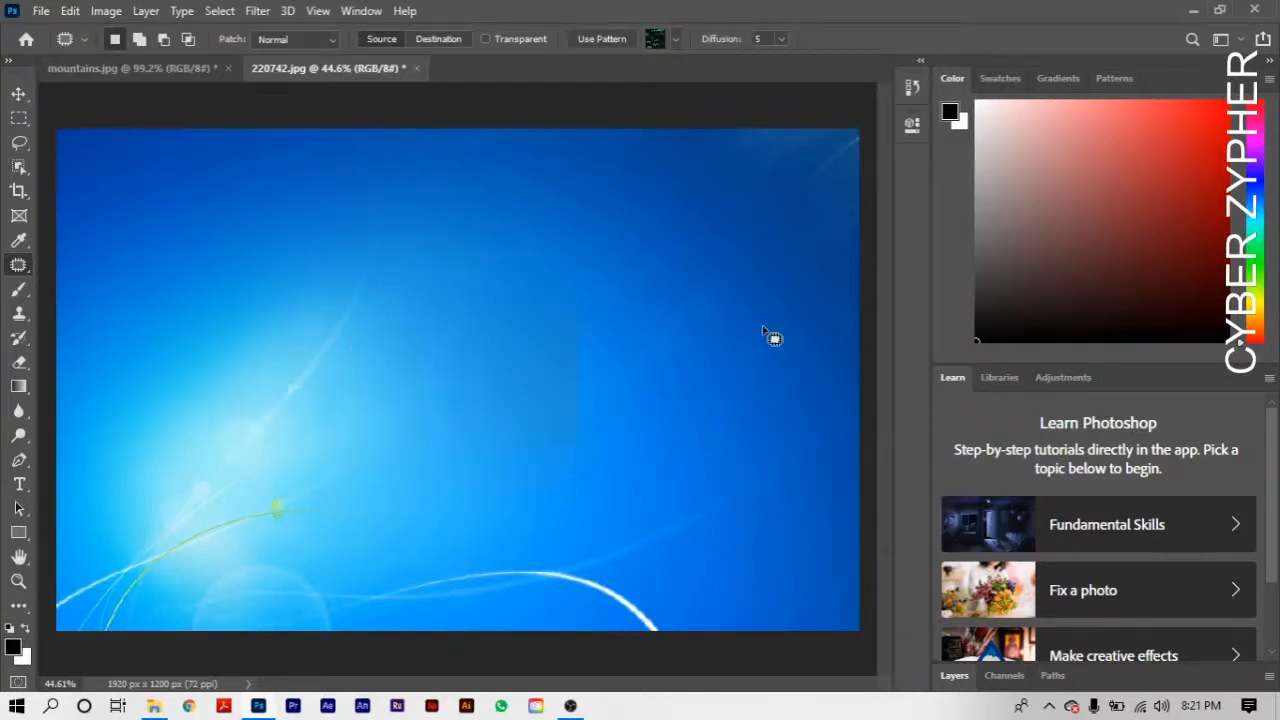
# - Outline a wider area around the removed logo, patch it with the smooth blue background to its right, and deselect
pyautogui.moveTo(386, 299)
pyautogui.mouseDown()
pyautogui.moveTo(575, 307)
pyautogui.moveTo(628, 401)
pyautogui.moveTo(568, 553)
pyautogui.moveTo(398, 330)
pyautogui.mouseUp()
pyautogui.moveTo(460, 392); pyautogui.dragTo(680, 383)
pyautogui.hotkey('ctrl', 'd')
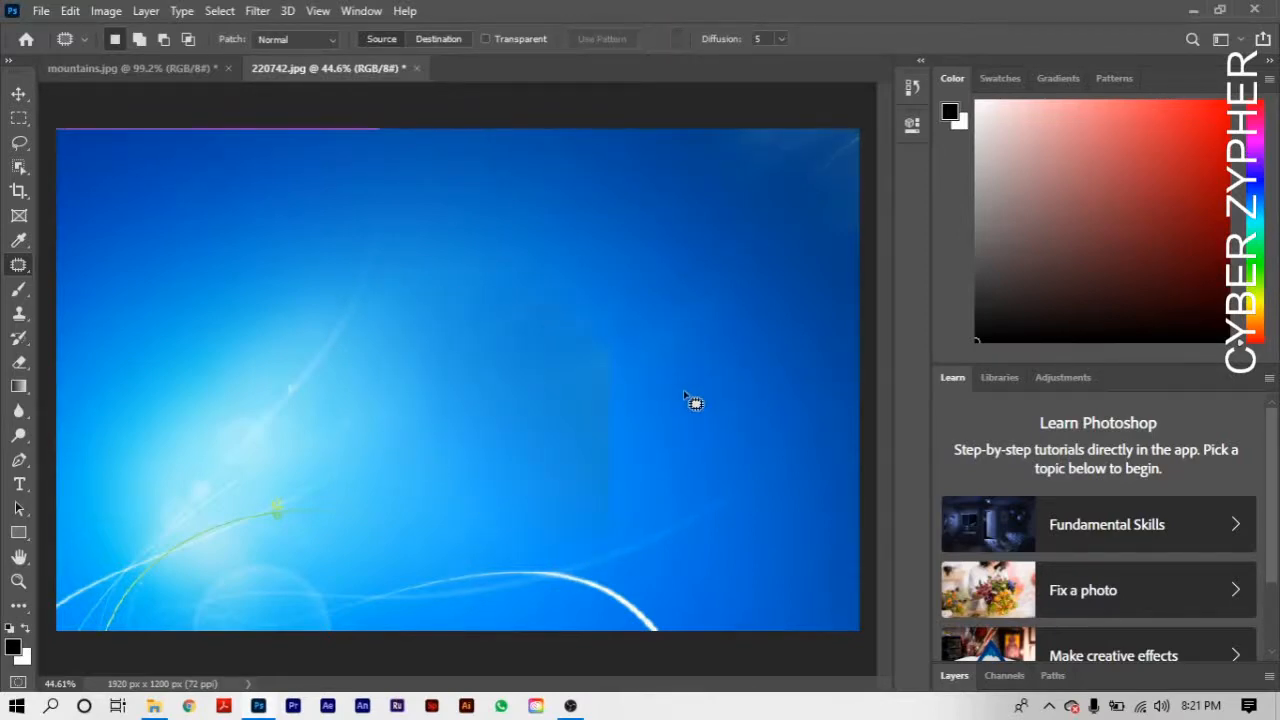
pyautogui.hotkey('alt', 'h')
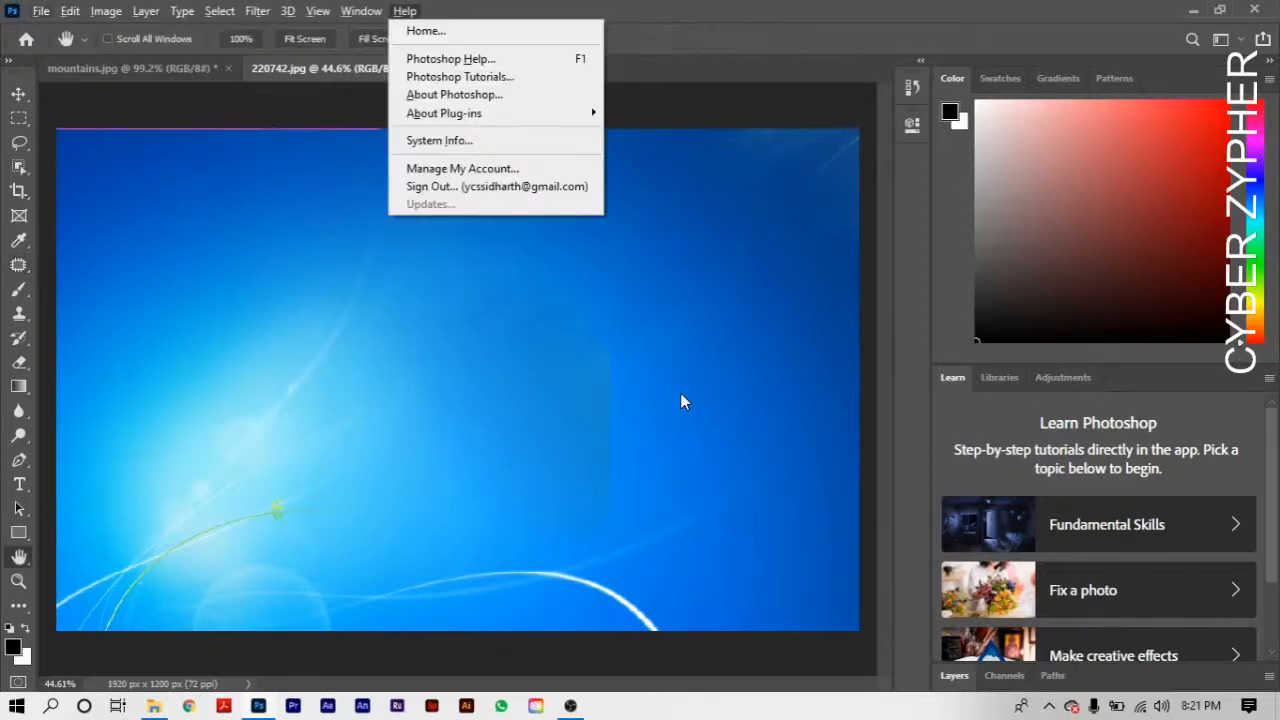
pyautogui.click(682, 394)
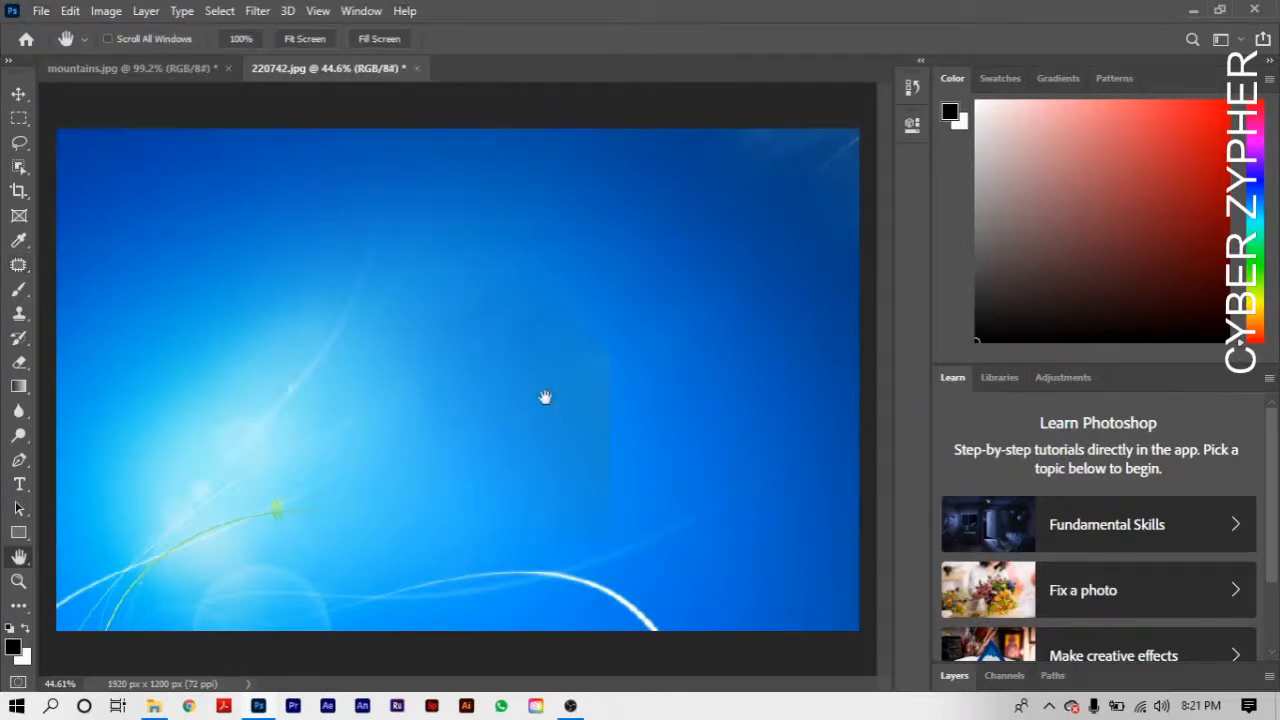
# - Patch the visible vertical edge right of the image's centre with smooth blue from just beside it, deselect, and check the whole image
pyautogui.scroll(2, 587, 401)
pyautogui.scroll(-3, 588, 402)
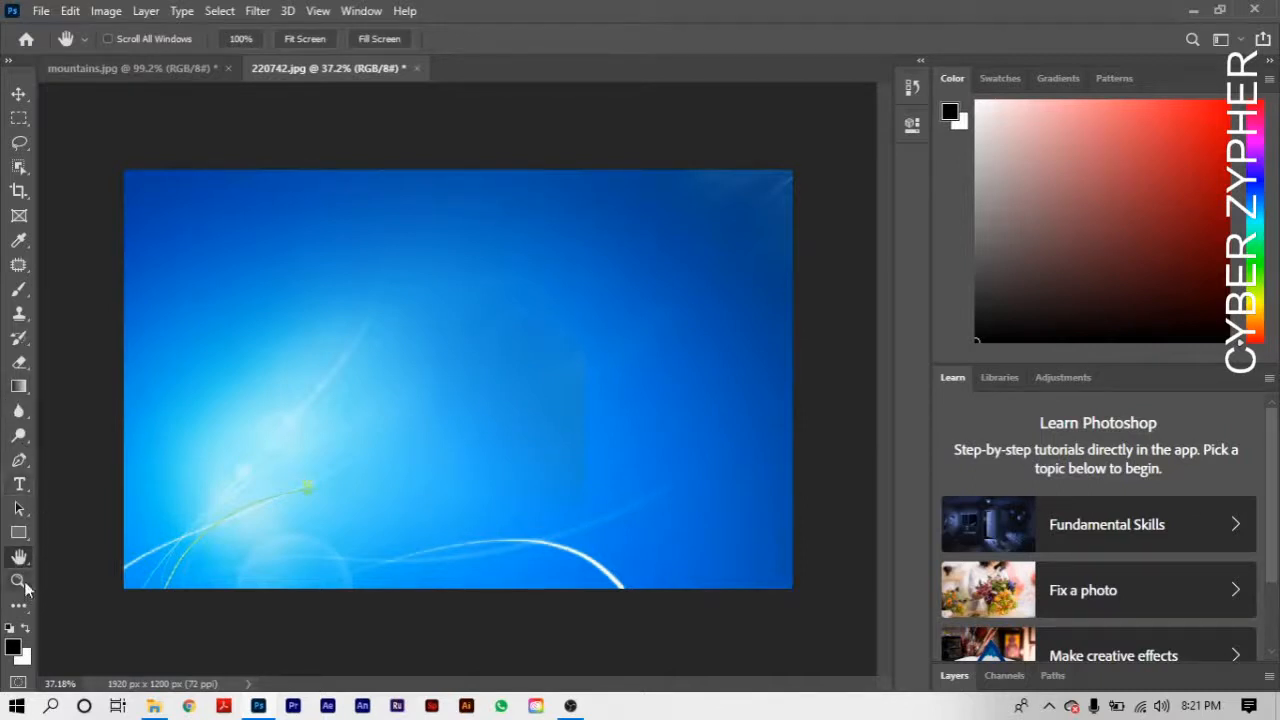
pyautogui.click(18, 265)
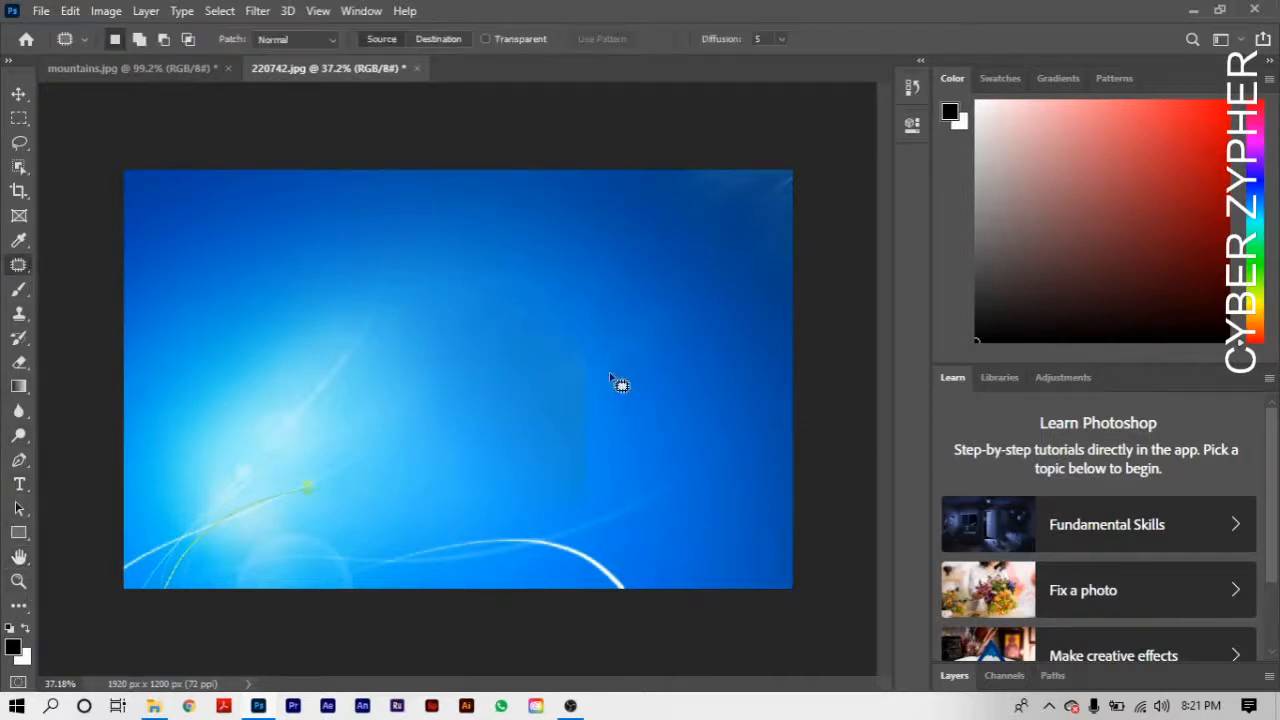
pyautogui.moveTo(547, 462)
pyautogui.mouseDown()
pyautogui.moveTo(570, 292)
pyautogui.moveTo(613, 524)
pyautogui.moveTo(551, 457)
pyautogui.moveTo(547, 410)
pyautogui.moveTo(547, 440)
pyautogui.mouseUp()
pyautogui.moveTo(571, 395); pyautogui.dragTo(234, 354)
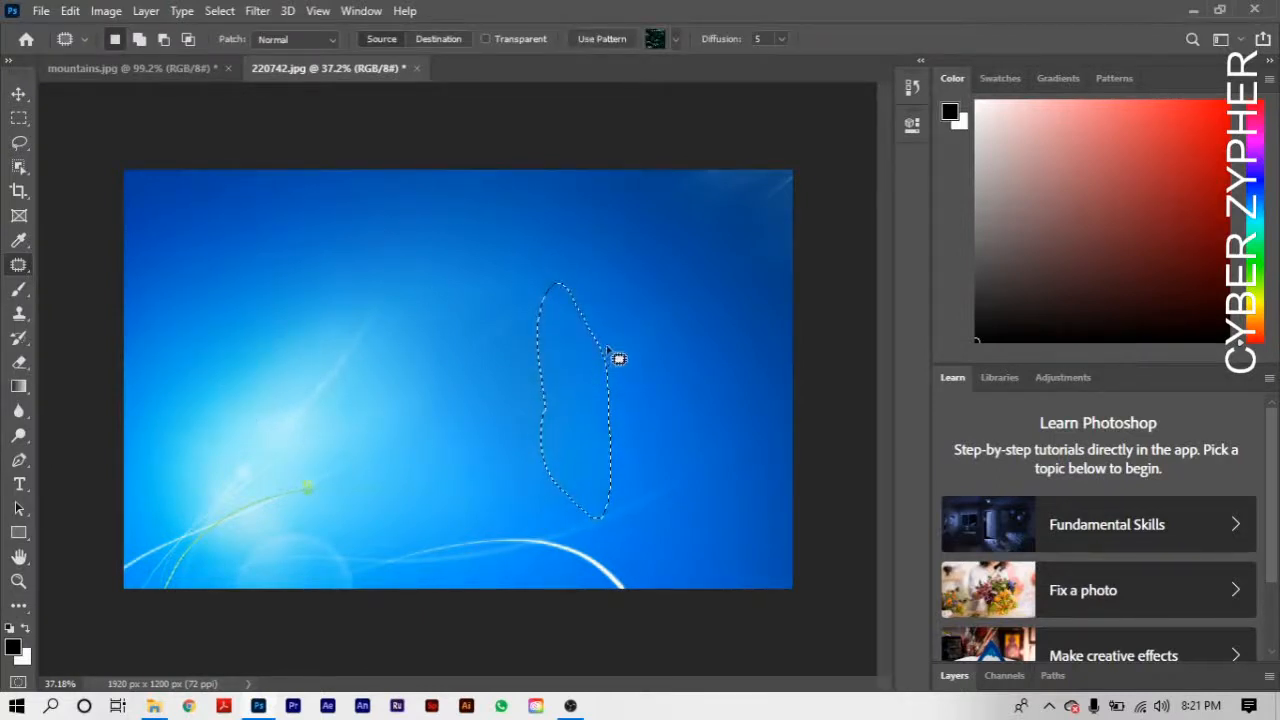
pyautogui.click(668, 313)
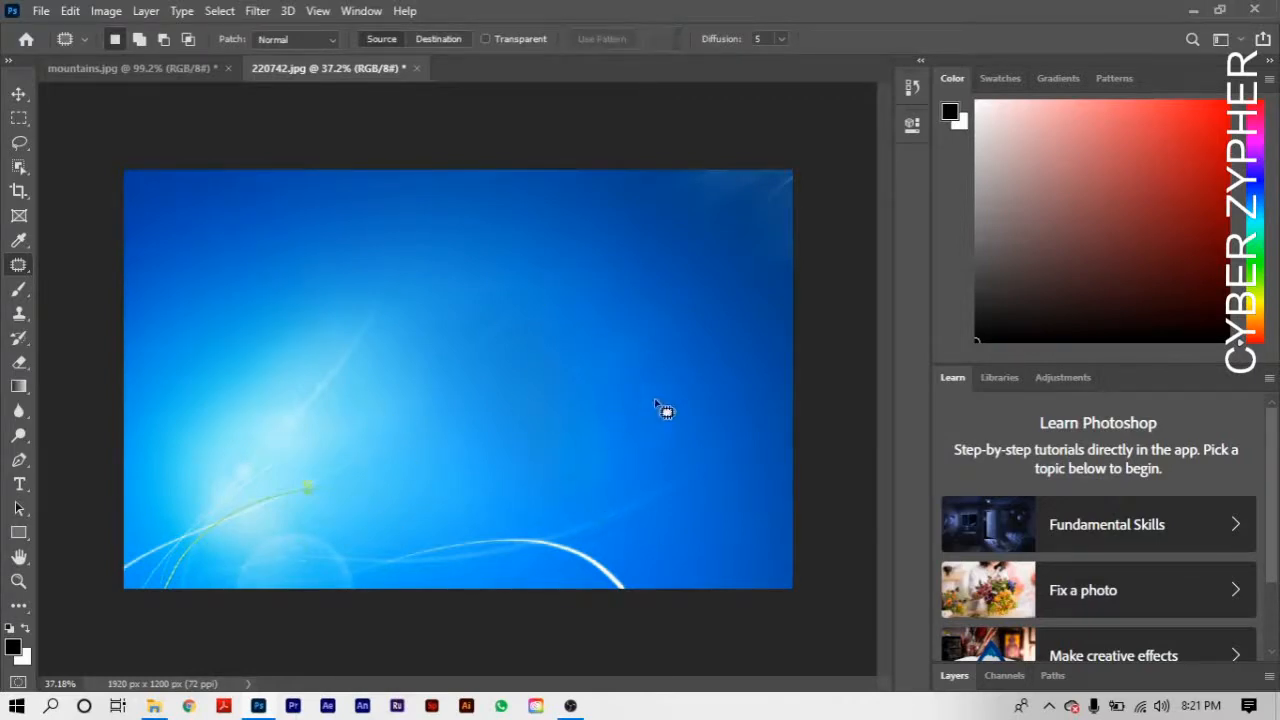
pyautogui.scroll(-2, 628, 448)
pyautogui.scroll(2, 628, 448)
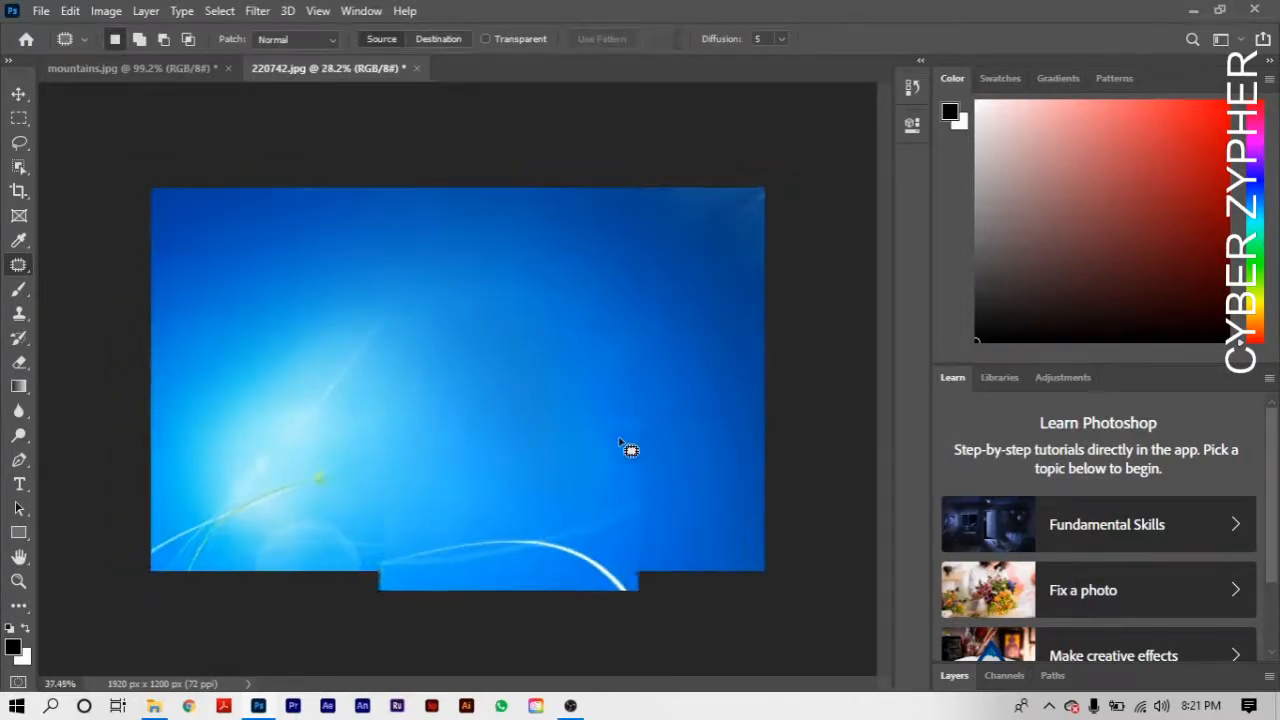